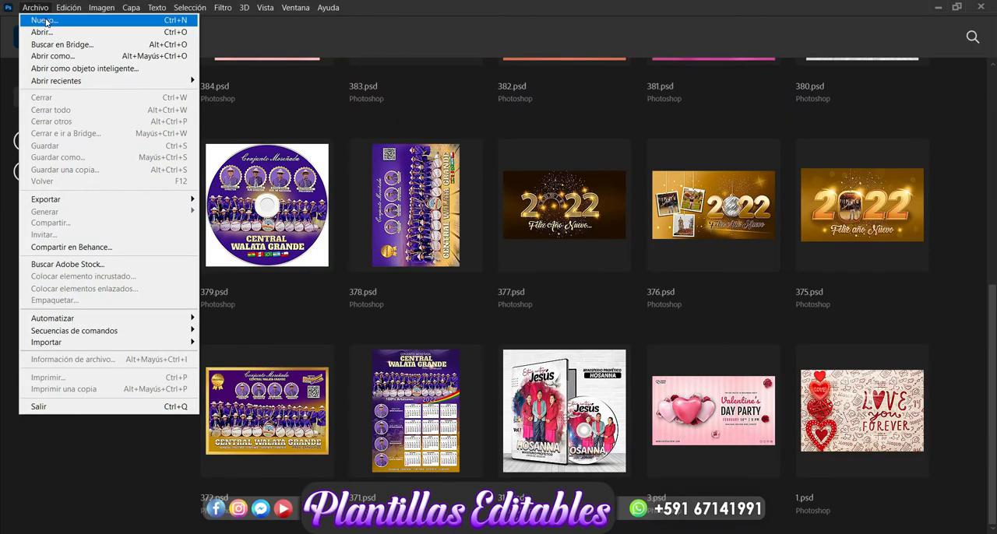
Create a 14 × 14 cm, 300 ppi RGB document with a white background and add a new layer.
{"action": "left_click", "coordinate": [44, 20]}
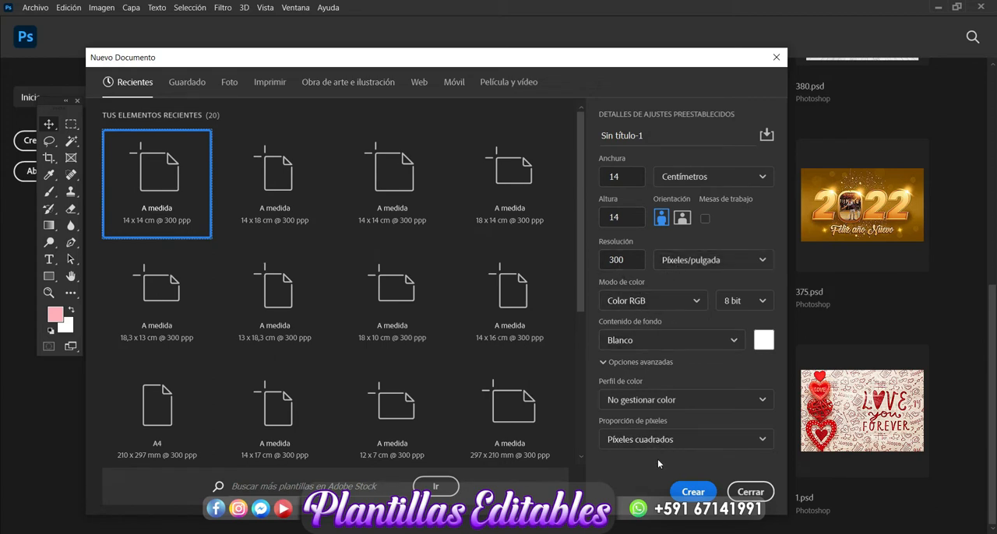
{"action": "left_click", "coordinate": [685, 492]}
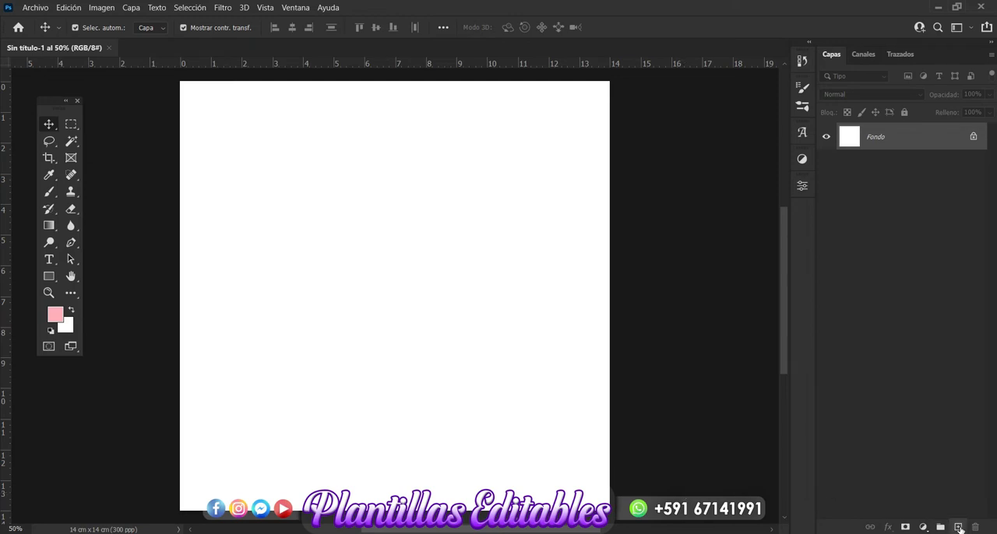
{"action": "left_click", "coordinate": [959, 527]}
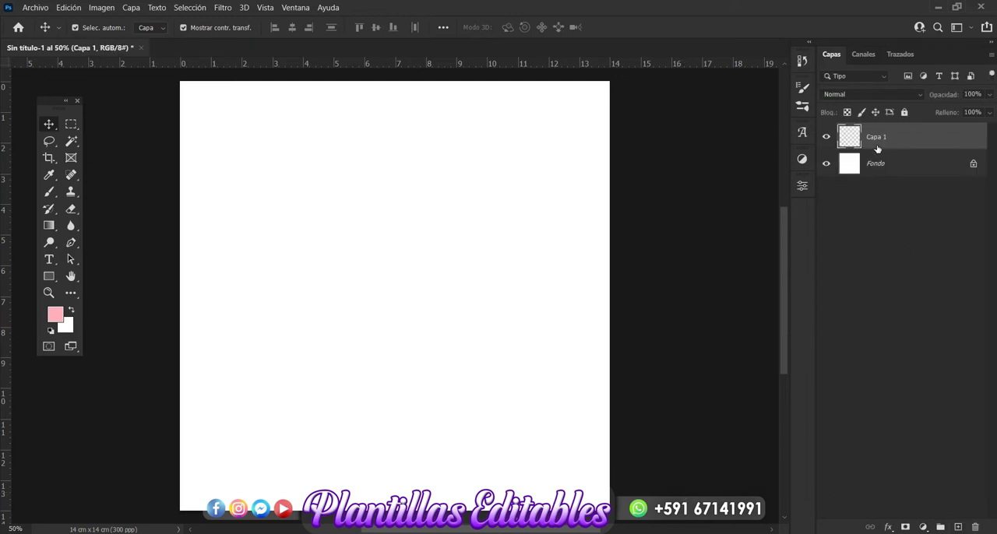
Set the foreground colour to light pink fed7dc and brush it over the whole canvas on Capa 1.
{"action": "left_click", "coordinate": [52, 195]}
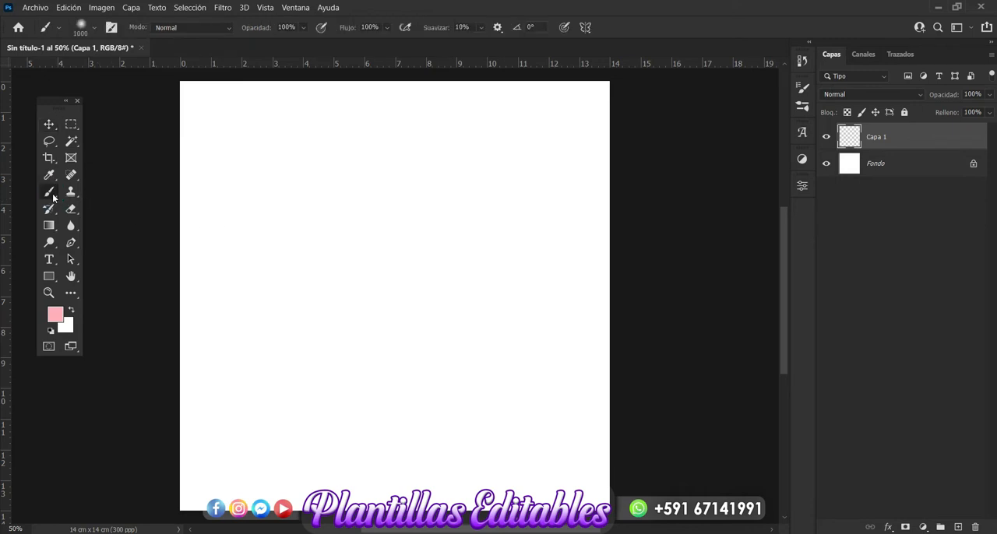
{"action": "left_click", "coordinate": [53, 319]}
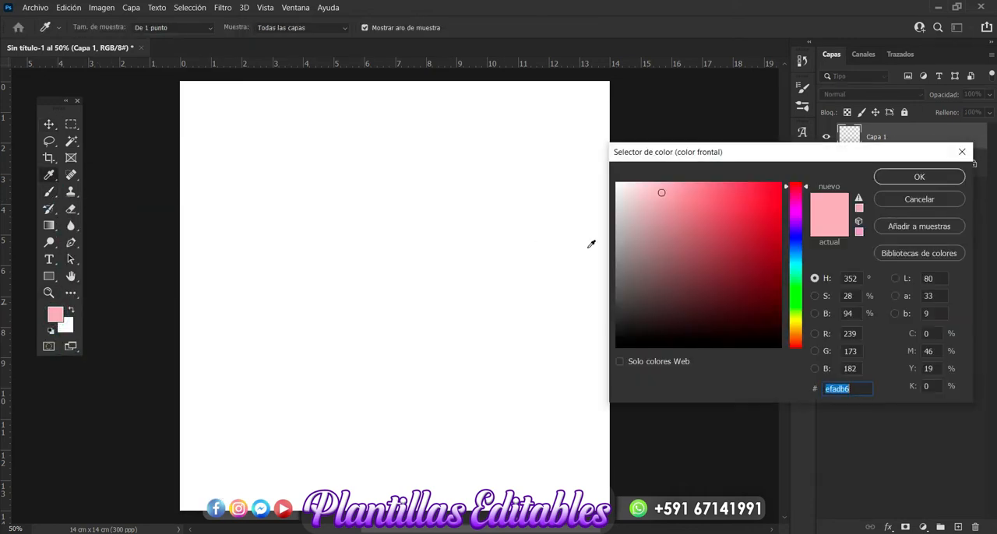
{"action": "left_click", "coordinate": [641, 183]}
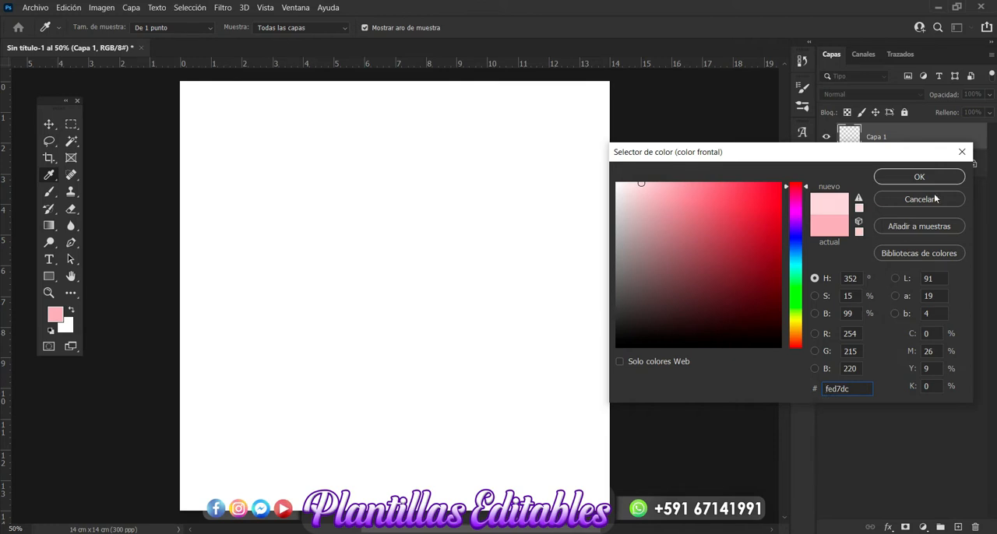
{"action": "left_click", "coordinate": [919, 178]}
{"action": "key", "text": "b"}
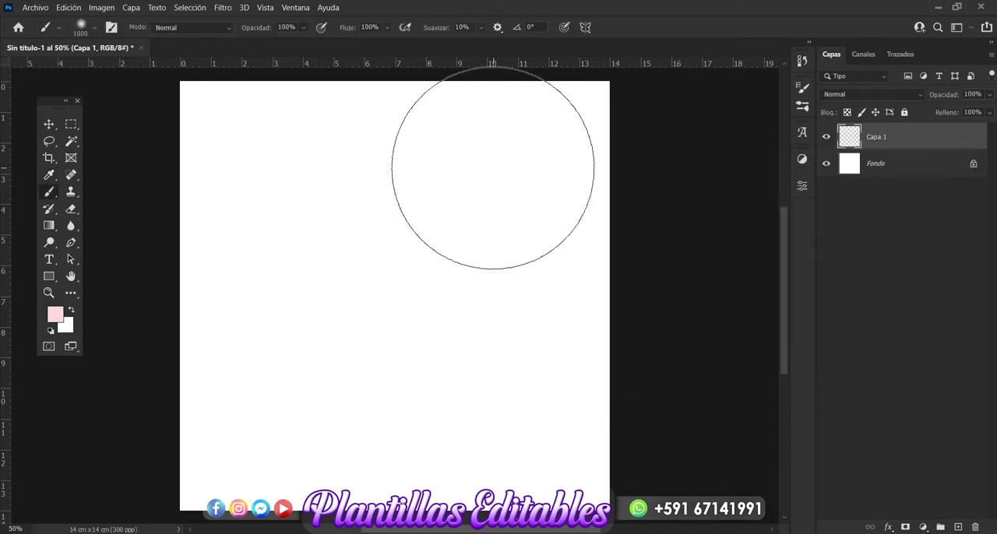
{"action": "left_click", "coordinate": [492, 168]}
{"action": "mouse_move", "coordinate": [296, 158]}
{"action": "left_mouse_down"}
{"action": "mouse_move", "coordinate": [547, 127]}
{"action": "mouse_move", "coordinate": [551, 103]}
{"action": "mouse_move", "coordinate": [173, 136]}
{"action": "mouse_move", "coordinate": [345, 39]}
{"action": "mouse_move", "coordinate": [432, 78]}
{"action": "mouse_move", "coordinate": [402, 234]}
{"action": "mouse_move", "coordinate": [311, 364]}
{"action": "mouse_move", "coordinate": [301, 304]}
{"action": "mouse_move", "coordinate": [198, 497]}
{"action": "mouse_move", "coordinate": [241, 533]}
{"action": "mouse_move", "coordinate": [232, 532]}
{"action": "mouse_move", "coordinate": [439, 372]}
{"action": "mouse_move", "coordinate": [683, 351]}
{"action": "mouse_move", "coordinate": [455, 448]}
{"action": "left_mouse_up"}
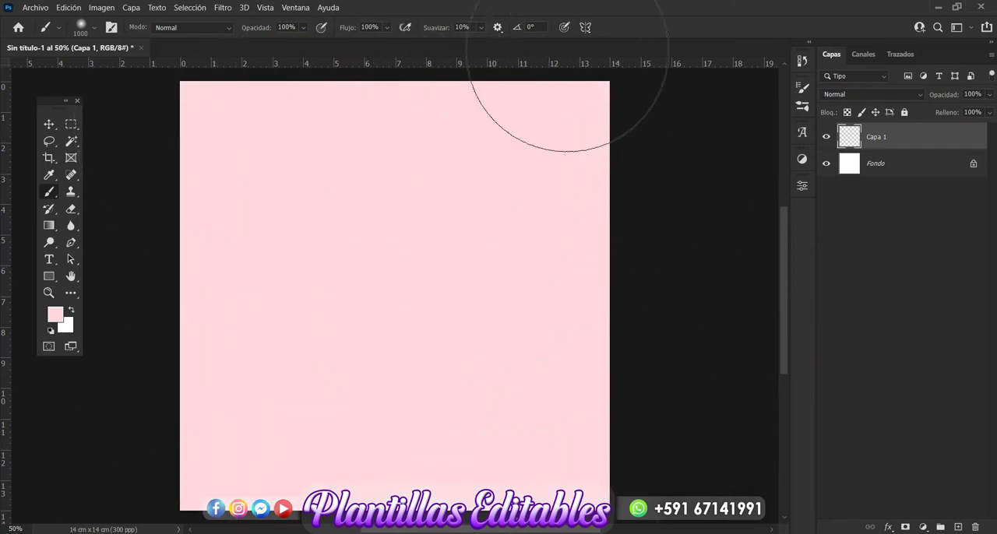
{"action": "mouse_move", "coordinate": [388, 195]}
{"action": "left_mouse_down"}
{"action": "mouse_move", "coordinate": [300, 148]}
{"action": "mouse_move", "coordinate": [254, 162]}
{"action": "mouse_move", "coordinate": [272, 354]}
{"action": "left_mouse_up"}
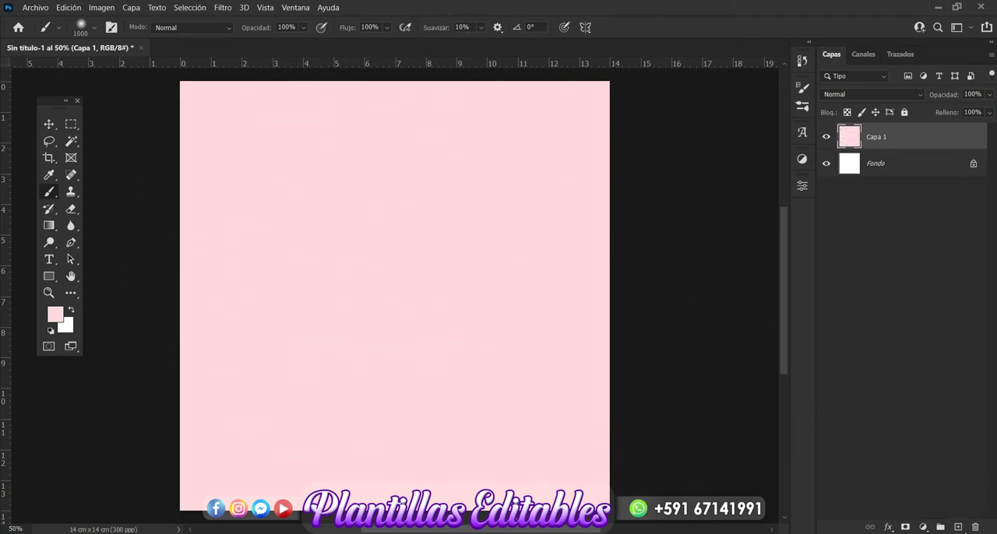
Add a new layer and brush darker pink da7c89 around all the canvas edges, leaving the centre light.
{"action": "left_click", "coordinate": [958, 529]}
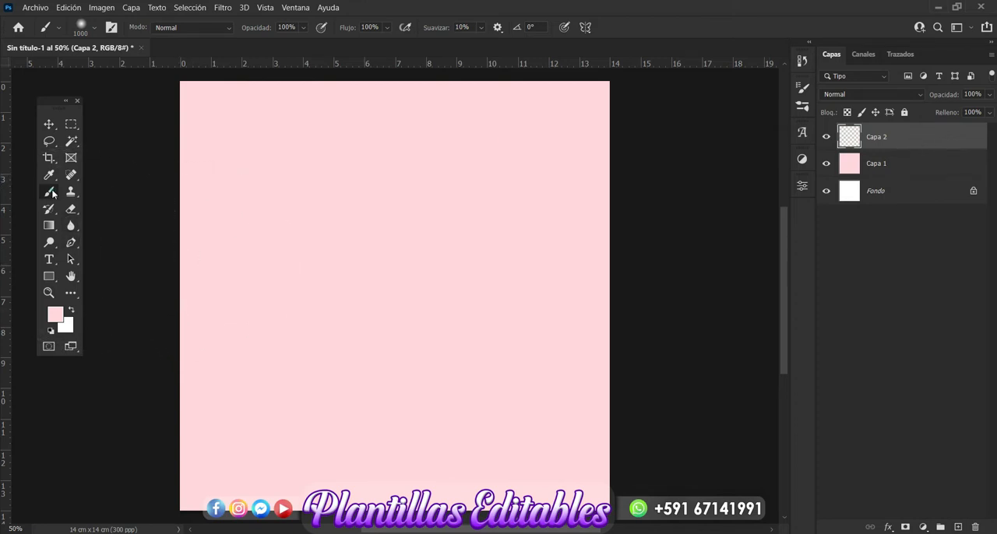
{"action": "left_click", "coordinate": [55, 315]}
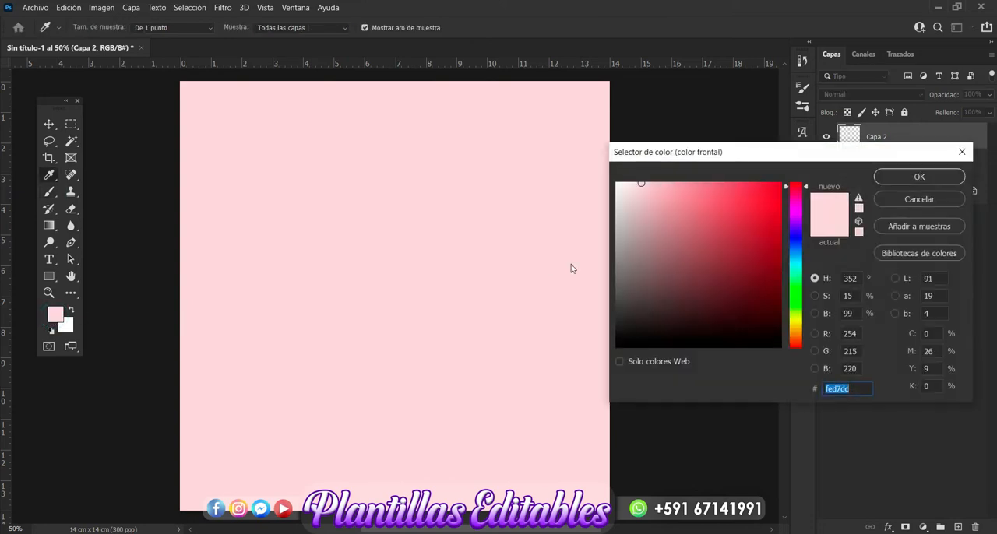
{"action": "left_click", "coordinate": [687, 206]}
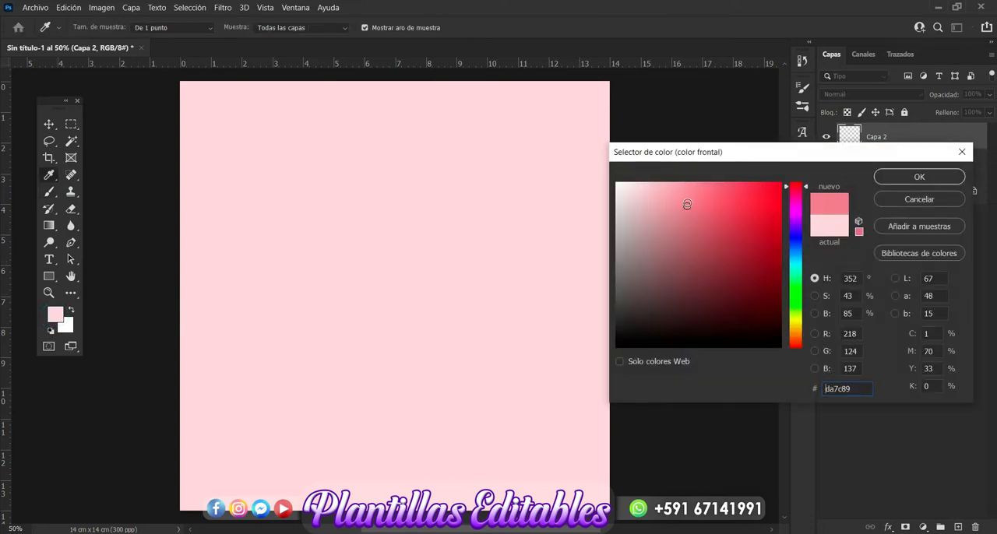
{"action": "left_click", "coordinate": [905, 177]}
{"action": "key", "text": "b"}
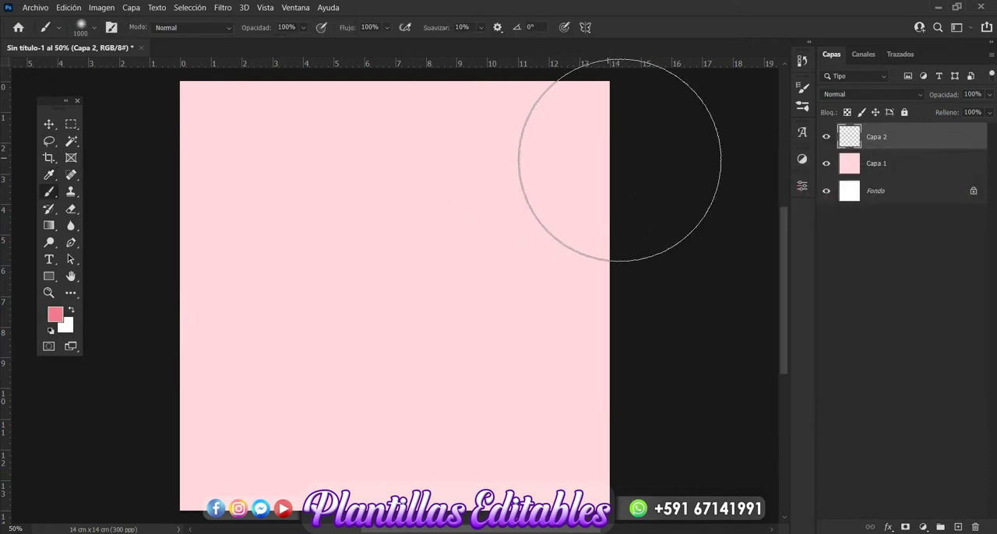
{"action": "mouse_move", "coordinate": [618, 151]}
{"action": "left_mouse_down"}
{"action": "mouse_move", "coordinate": [551, 86]}
{"action": "mouse_move", "coordinate": [256, 27]}
{"action": "mouse_move", "coordinate": [116, 67]}
{"action": "mouse_move", "coordinate": [16, 423]}
{"action": "left_mouse_up"}
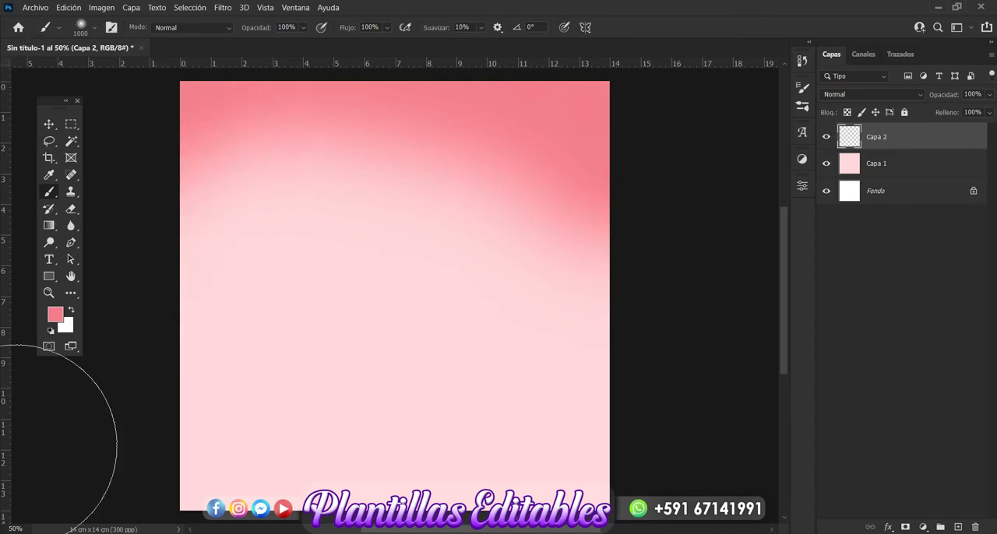
{"action": "mouse_move", "coordinate": [195, 533]}
{"action": "left_mouse_down"}
{"action": "mouse_move", "coordinate": [556, 501]}
{"action": "mouse_move", "coordinate": [730, 434]}
{"action": "mouse_move", "coordinate": [746, 334]}
{"action": "left_mouse_up"}
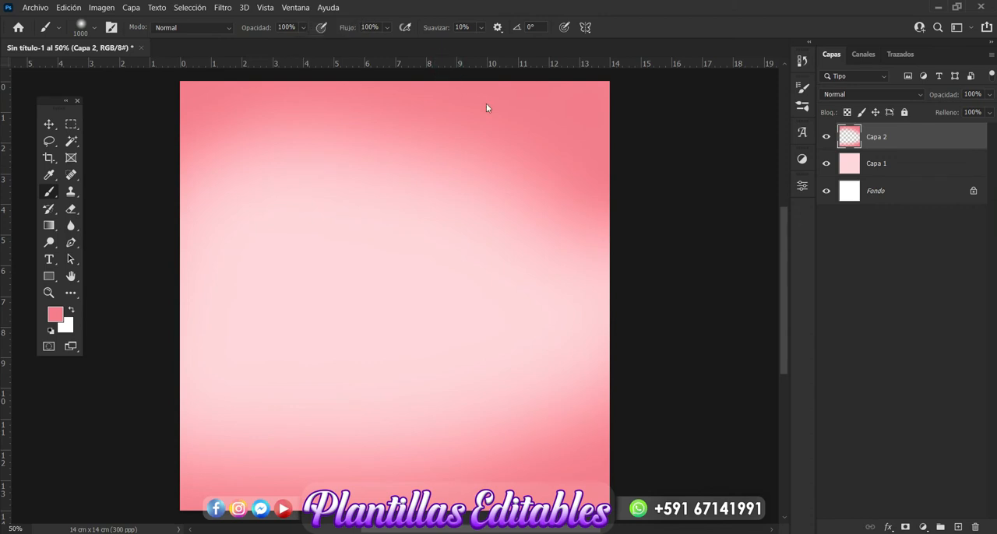
{"action": "mouse_move", "coordinate": [685, 128]}
{"action": "left_mouse_down"}
{"action": "mouse_move", "coordinate": [260, 130]}
{"action": "mouse_move", "coordinate": [123, 190]}
{"action": "left_mouse_up"}
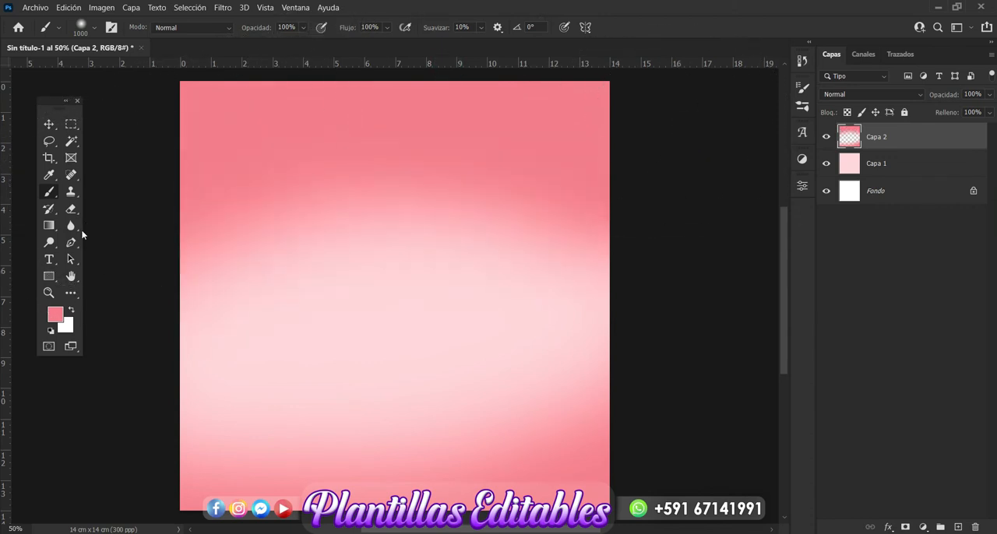
{"action": "mouse_move", "coordinate": [97, 418]}
{"action": "left_mouse_down"}
{"action": "mouse_move", "coordinate": [168, 279]}
{"action": "mouse_move", "coordinate": [151, 250]}
{"action": "mouse_move", "coordinate": [132, 435]}
{"action": "mouse_move", "coordinate": [154, 469]}
{"action": "mouse_move", "coordinate": [606, 506]}
{"action": "mouse_move", "coordinate": [673, 416]}
{"action": "mouse_move", "coordinate": [712, 338]}
{"action": "mouse_move", "coordinate": [716, 212]}
{"action": "mouse_move", "coordinate": [688, 478]}
{"action": "left_mouse_up"}
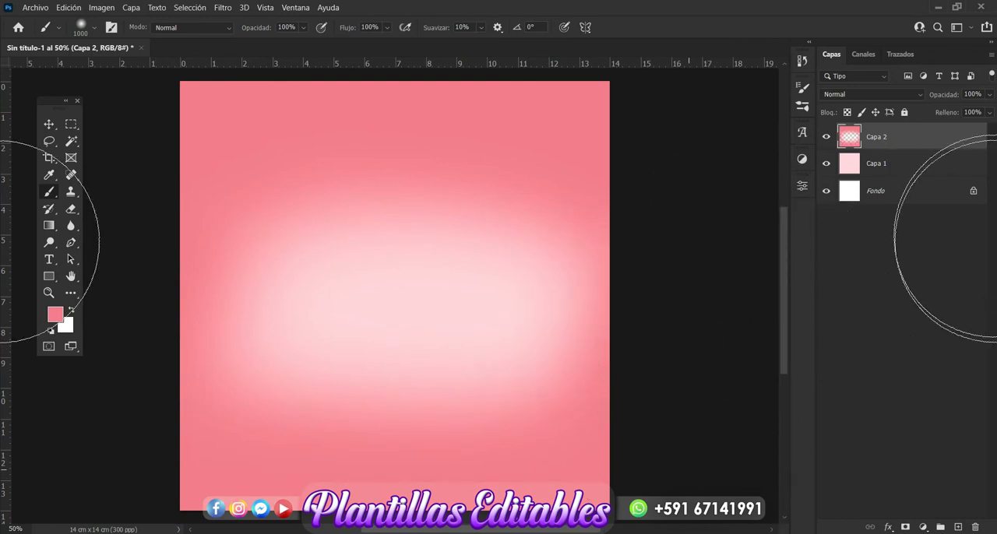
Add a new layer directly above Capa 1.
{"action": "left_click", "coordinate": [888, 165]}
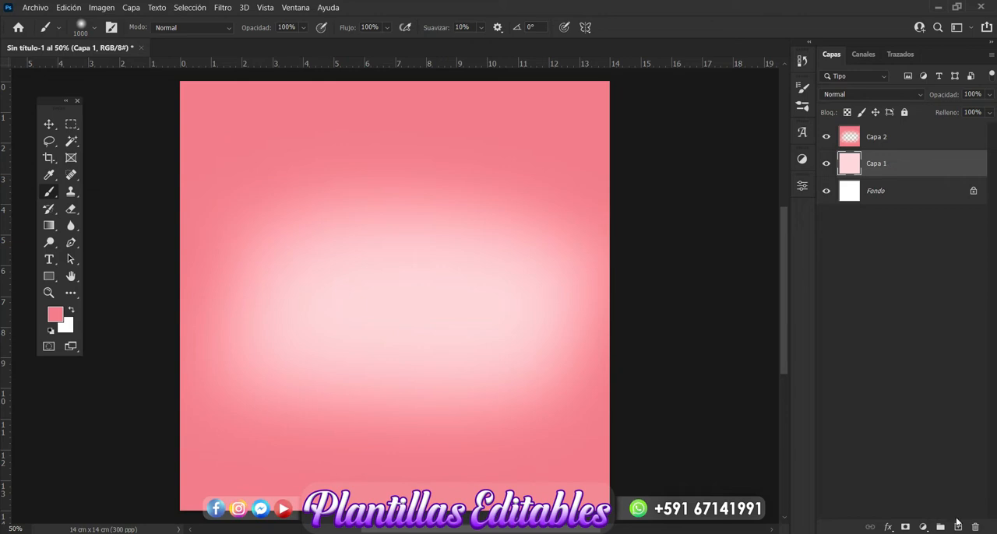
{"action": "left_click", "coordinate": [959, 527]}
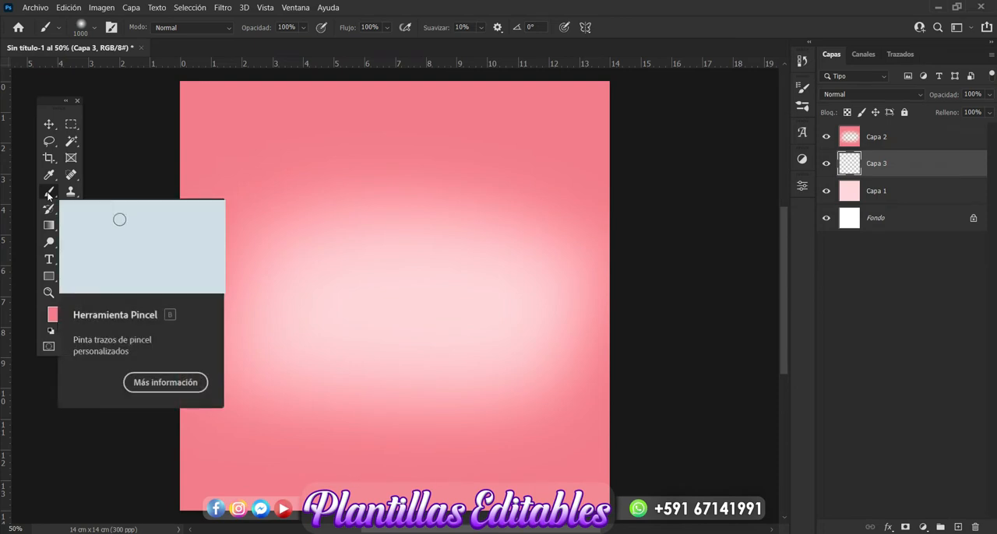
{"action": "left_click", "coordinate": [53, 316]}
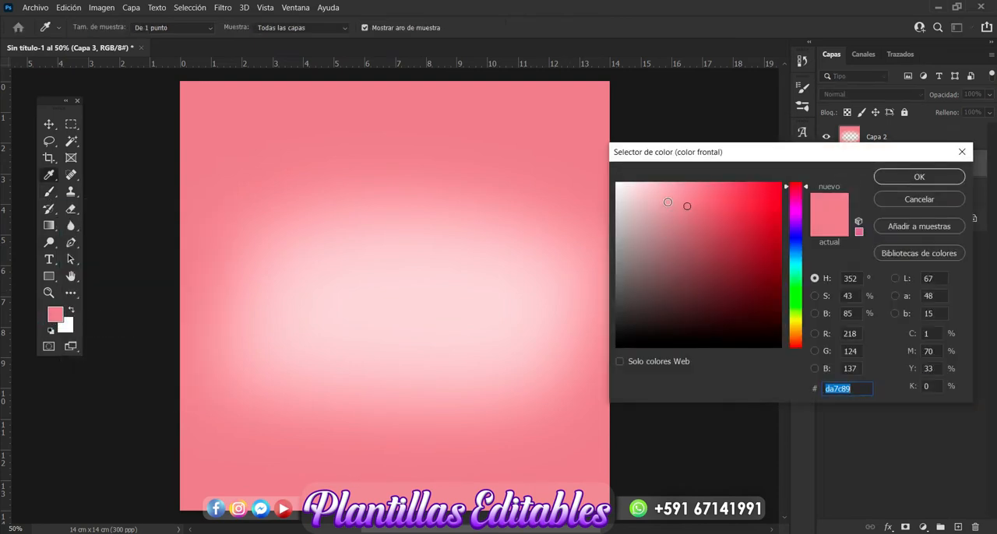
{"action": "left_click", "coordinate": [667, 201]}
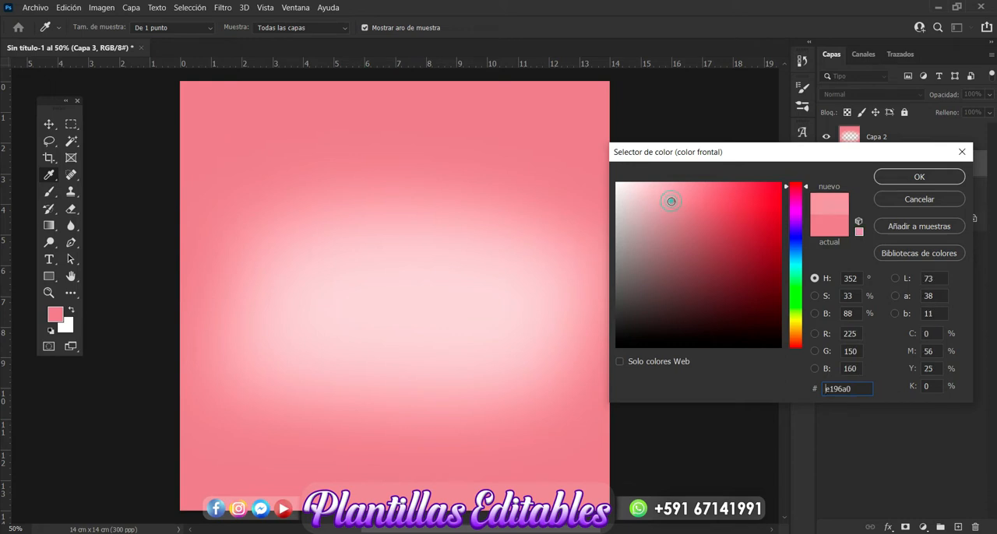
{"action": "left_click", "coordinate": [908, 178]}
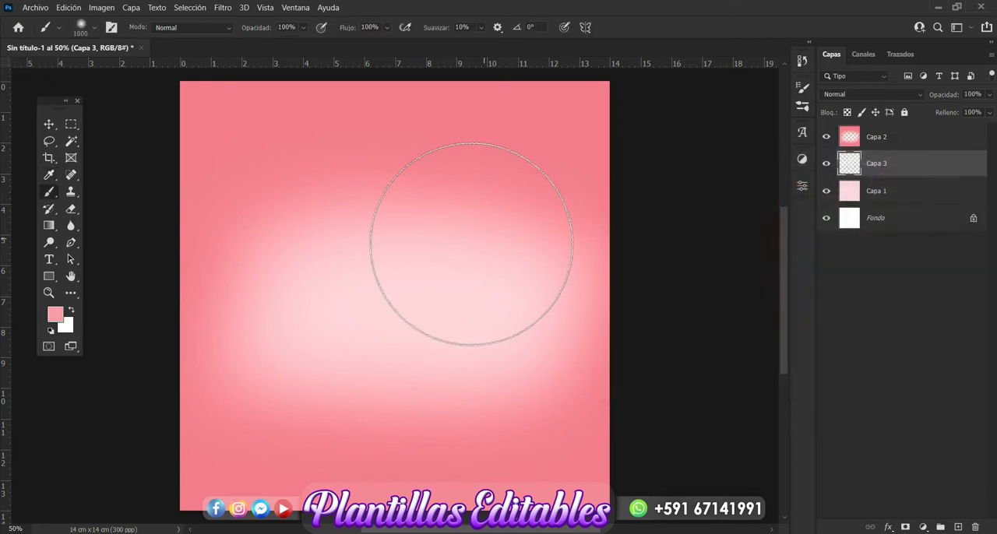
{"action": "left_click", "coordinate": [433, 257]}
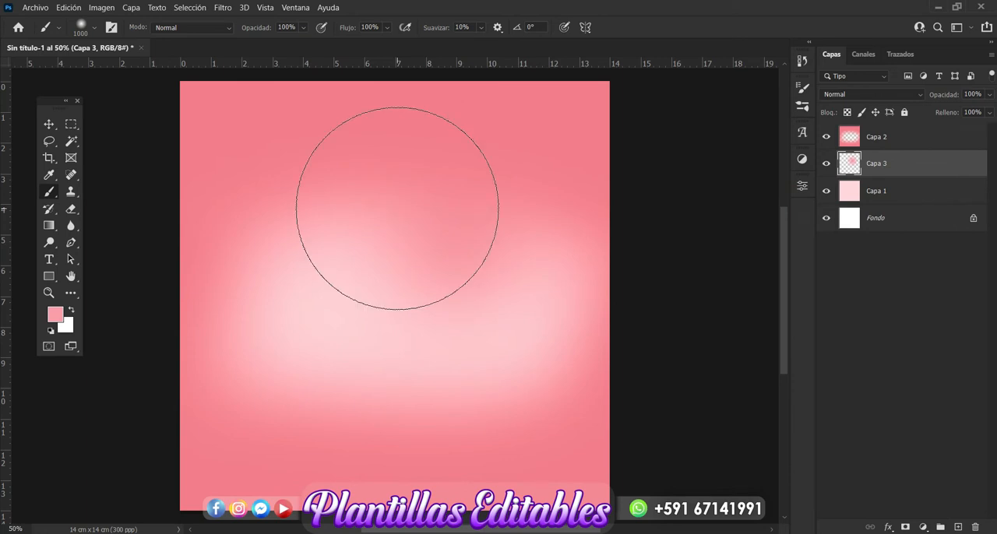
{"action": "key", "text": "ctrl+z"}
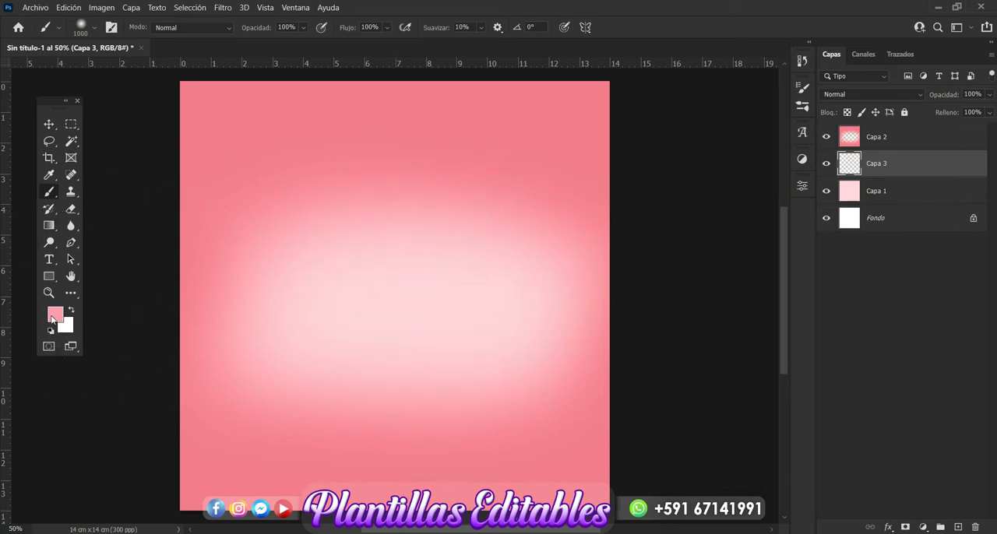
Choose a lighter mid-pink foreground colour and brush it softly over the canvas centre on Capa 3, leaving no layer selected.
{"action": "left_click", "coordinate": [53, 316]}
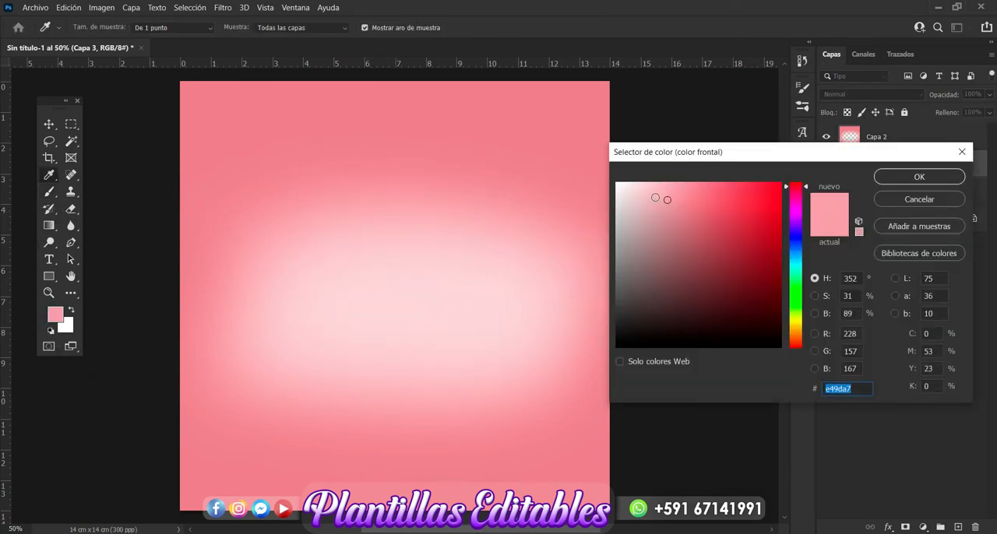
{"action": "left_click", "coordinate": [655, 197]}
{"action": "left_click", "coordinate": [894, 180]}
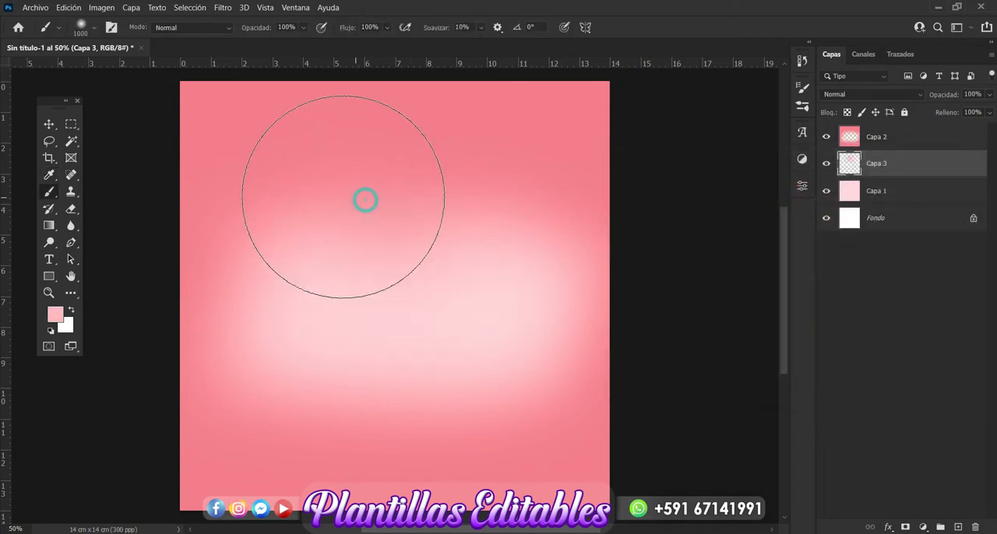
{"action": "mouse_move", "coordinate": [344, 197]}
{"action": "left_mouse_down"}
{"action": "mouse_move", "coordinate": [288, 182]}
{"action": "mouse_move", "coordinate": [254, 273]}
{"action": "left_mouse_up"}
{"action": "mouse_move", "coordinate": [262, 343]}
{"action": "left_mouse_down"}
{"action": "mouse_move", "coordinate": [343, 400]}
{"action": "mouse_move", "coordinate": [470, 419]}
{"action": "mouse_move", "coordinate": [523, 375]}
{"action": "mouse_move", "coordinate": [551, 257]}
{"action": "left_mouse_up"}
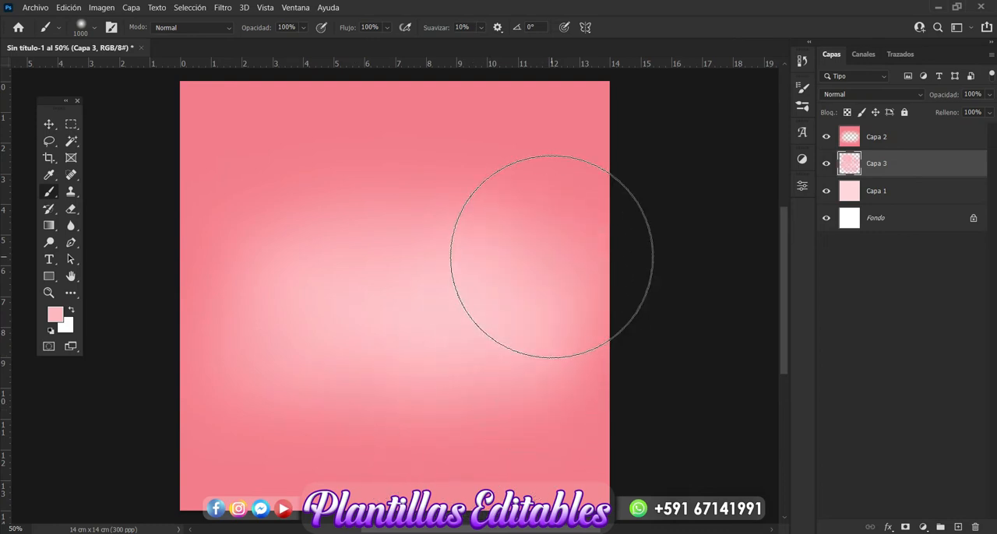
{"action": "left_click", "coordinate": [49, 125]}
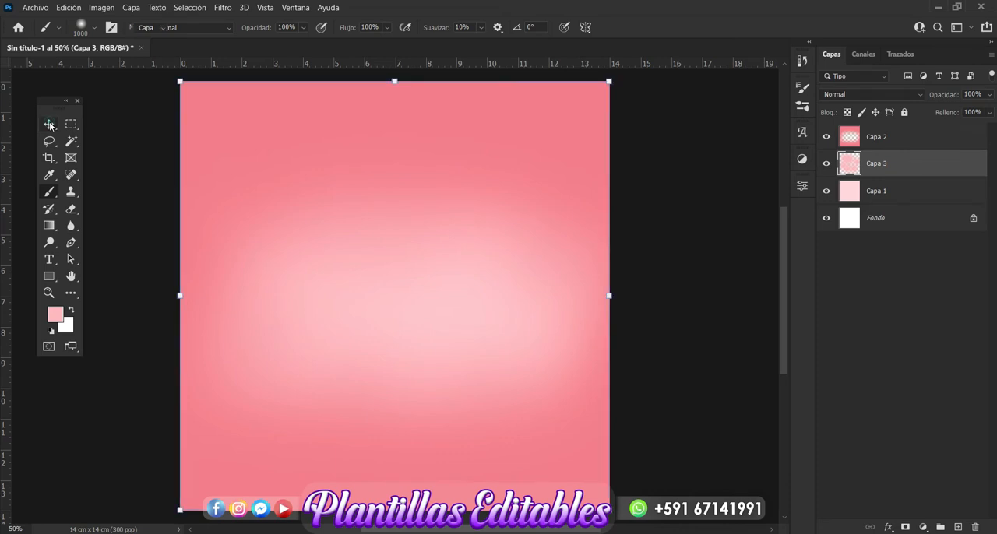
{"action": "left_click", "coordinate": [652, 259]}
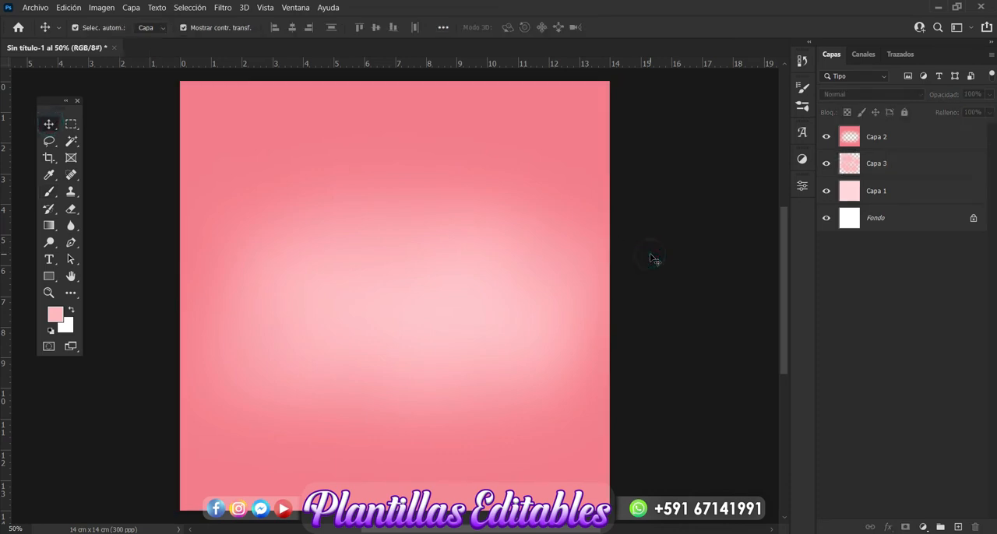
Group the layers Capa 2, Capa 3 and Capa 1, name the group Fondo, and check it by toggling its visibility.
{"action": "left_click", "coordinate": [905, 141]}
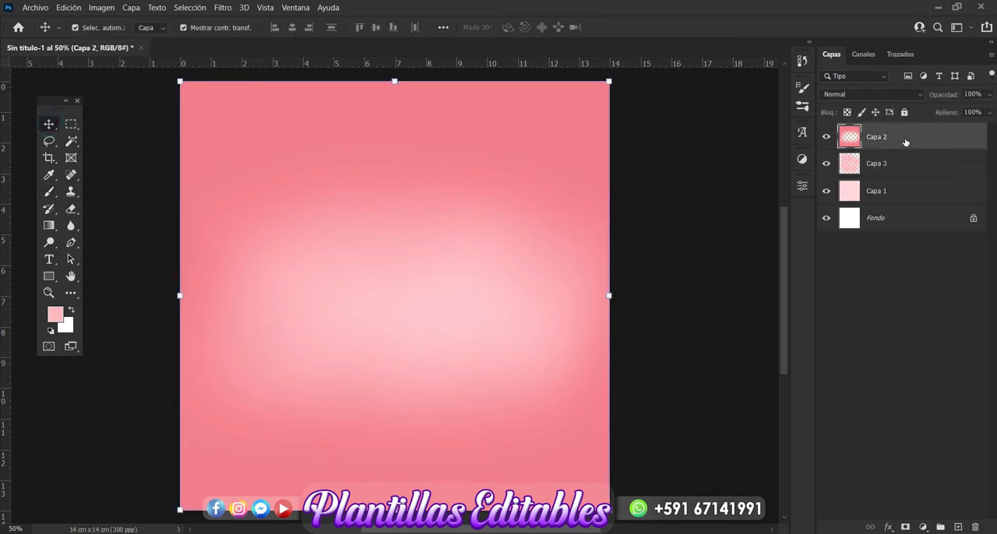
{"action": "left_click", "coordinate": [877, 198], "text": "shift"}
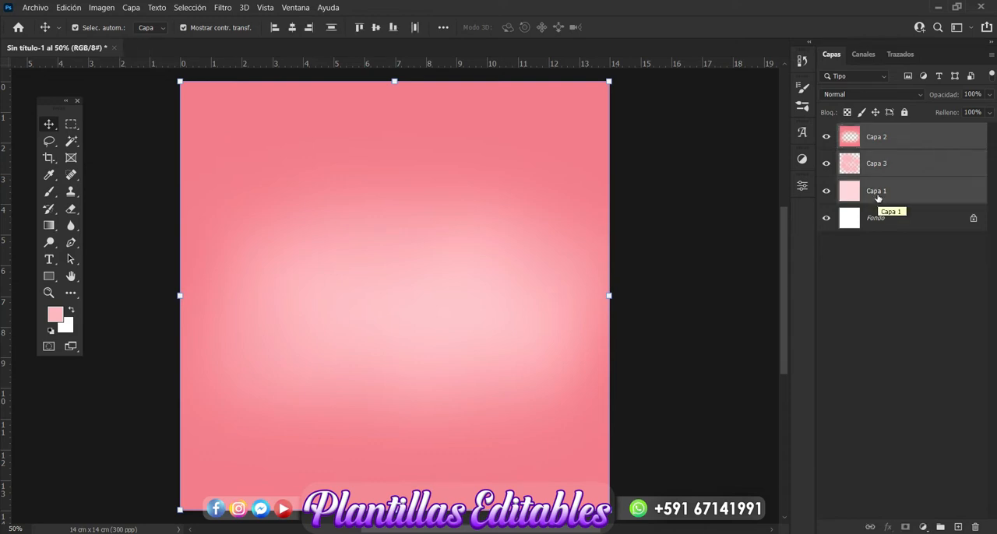
{"action": "key", "text": "ctrl+g"}
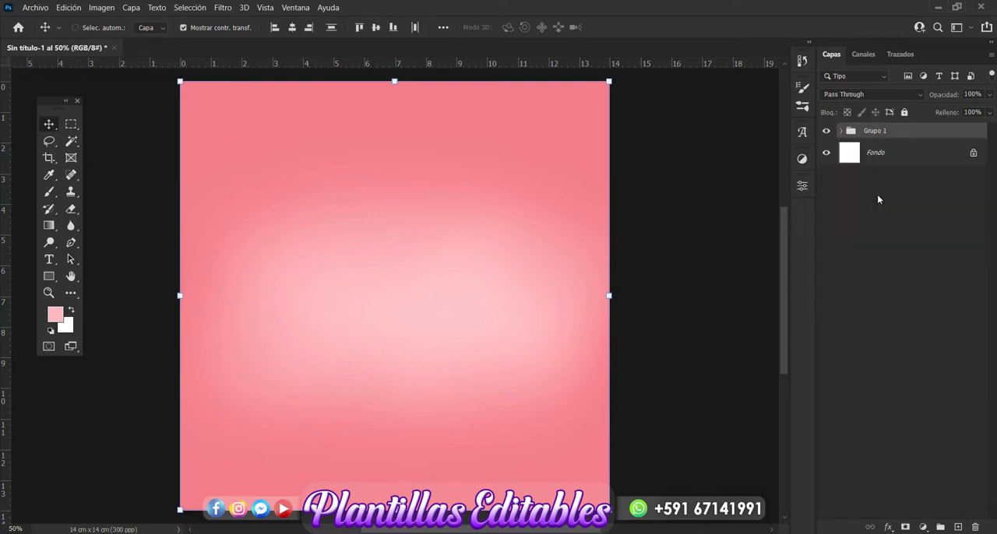
{"action": "double_click", "coordinate": [885, 131]}
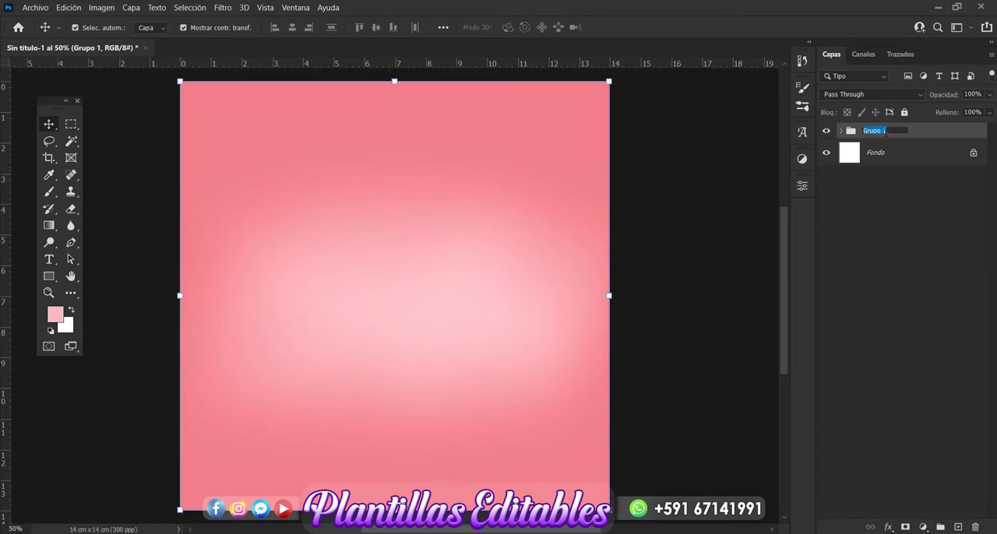
{"action": "key", "text": "BackSpace"}
{"action": "key", "text": "Return"}
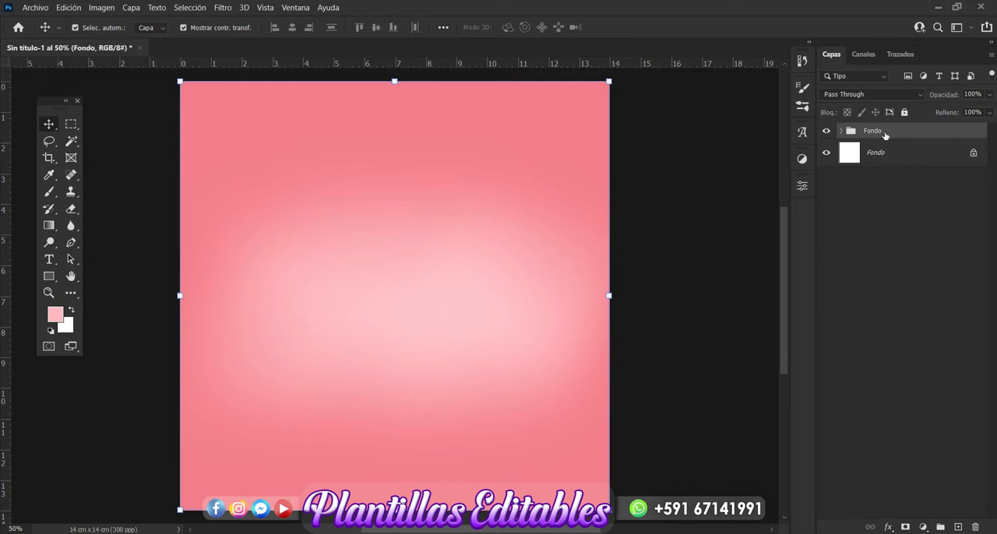
{"action": "left_click", "coordinate": [912, 301]}
{"action": "left_click", "coordinate": [826, 131]}
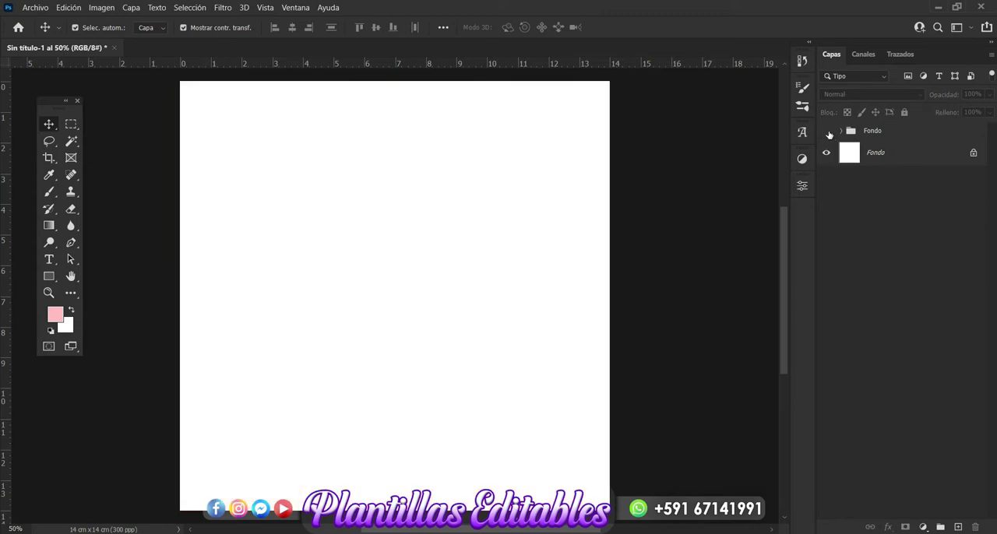
{"action": "left_click", "coordinate": [826, 131]}
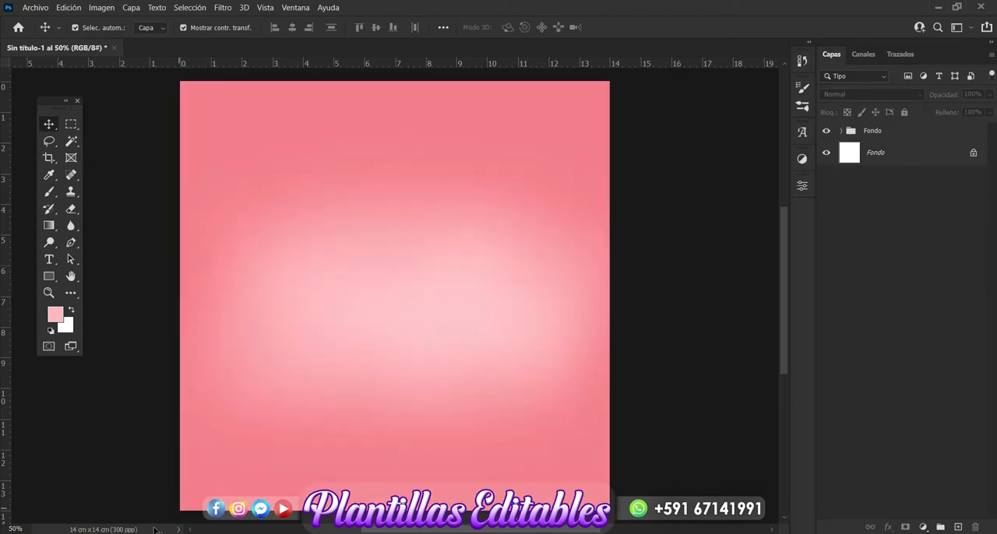
Switch to the love folder in File Explorer and place image 305 on the Photoshop canvas at the size it comes in.
{"action": "key", "text": "alt+Tab"}
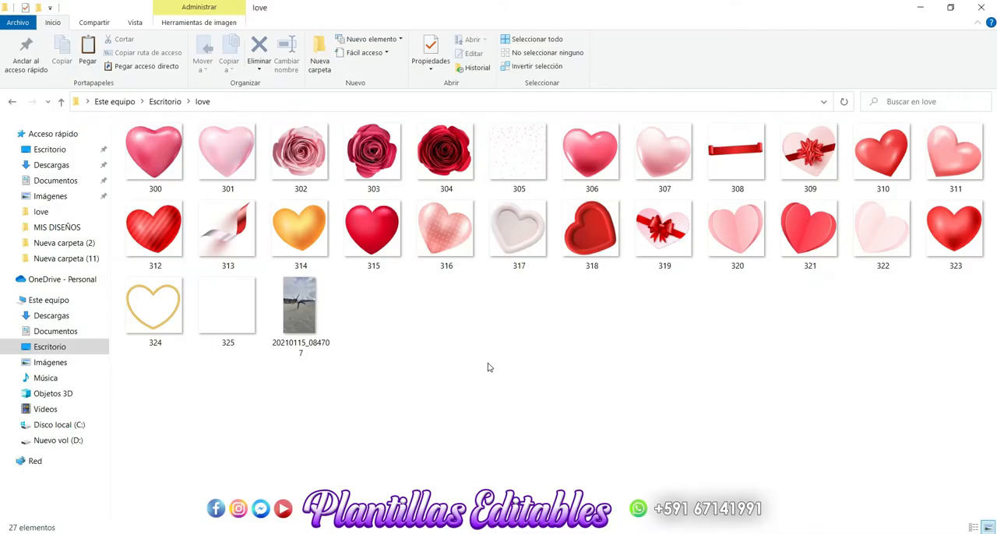
{"action": "left_click", "coordinate": [514, 152]}
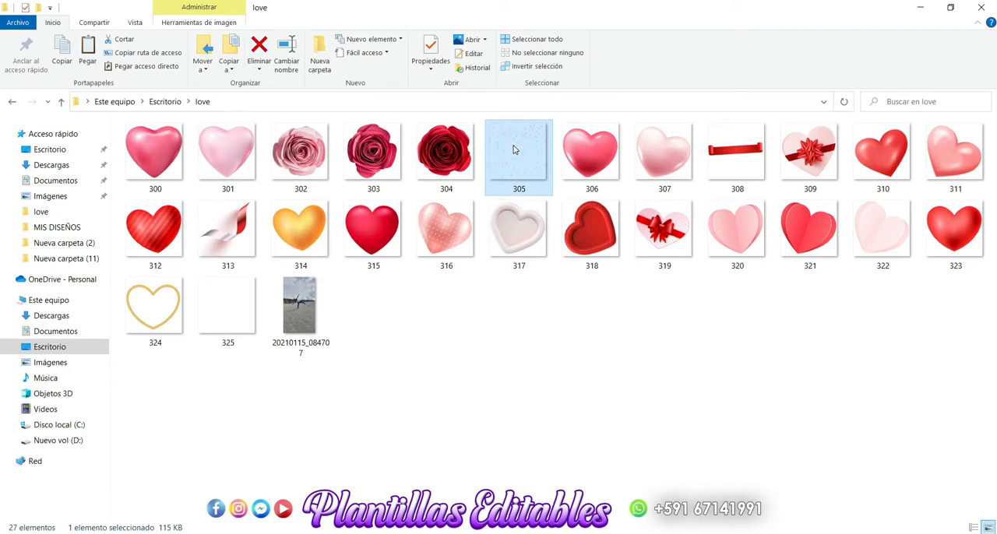
{"action": "left_click_drag", "start_coordinate": [513, 150], "coordinate": [360, 371]}
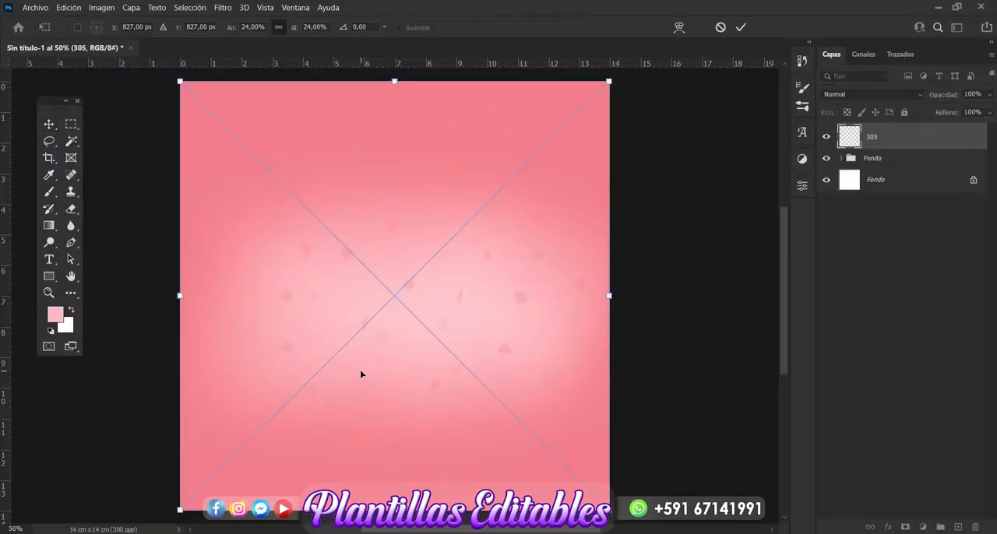
{"action": "key", "text": "Return"}
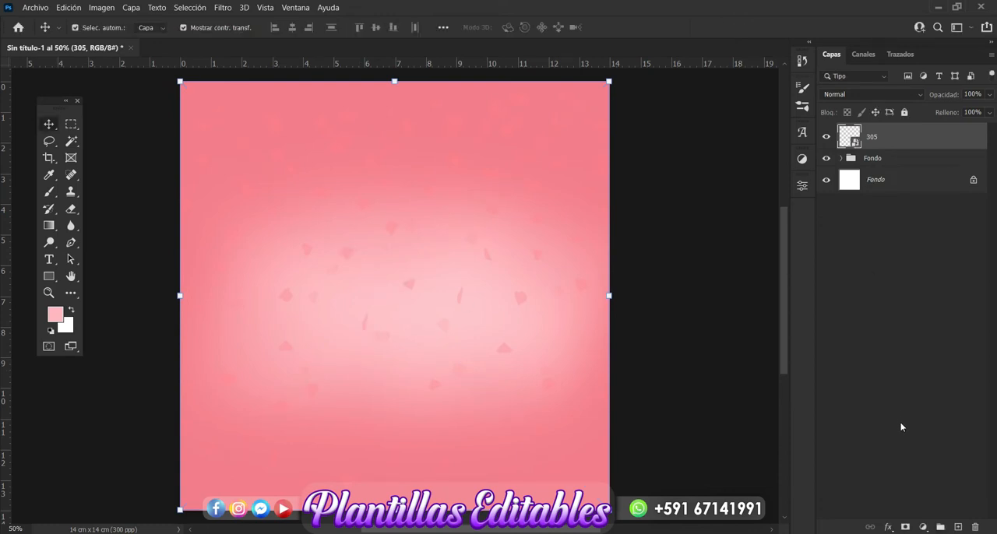
Add a colour overlay in white ffffff, Normal blend mode and 100% opacity, to layer 305.
{"action": "left_click", "coordinate": [889, 528]}
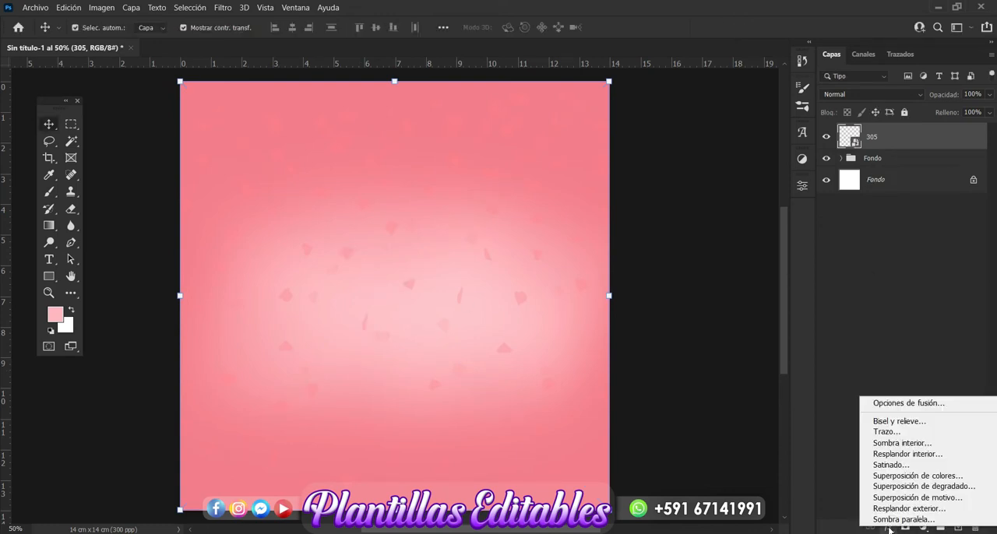
{"action": "left_click", "coordinate": [913, 476]}
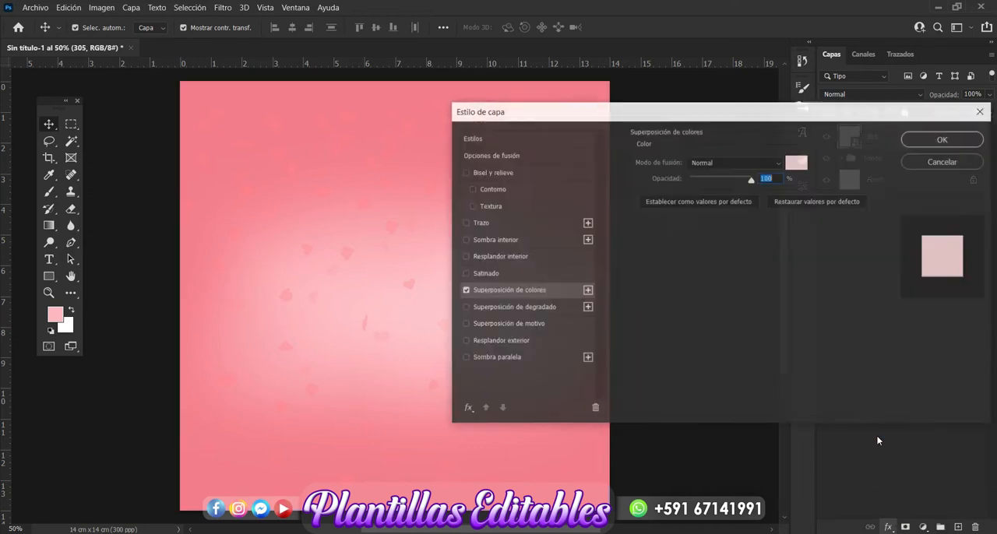
{"action": "left_click_drag", "start_coordinate": [683, 114], "coordinate": [569, 240]}
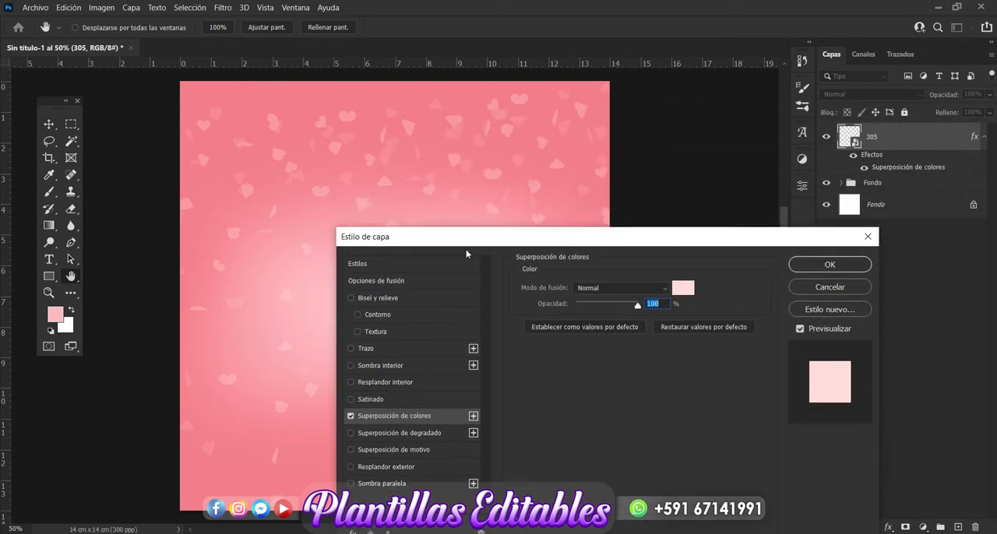
{"action": "left_click_drag", "start_coordinate": [485, 237], "coordinate": [511, 169]}
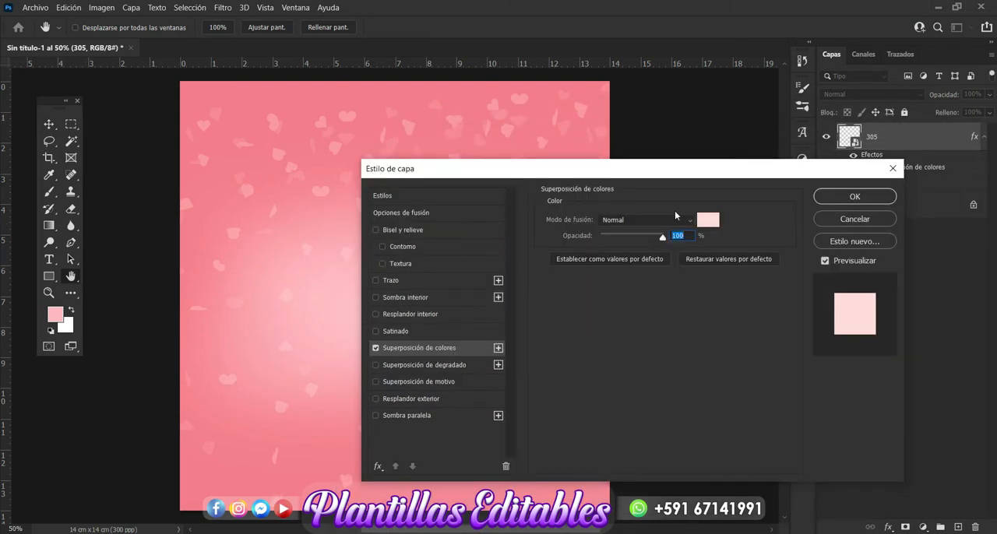
{"action": "left_click", "coordinate": [708, 220]}
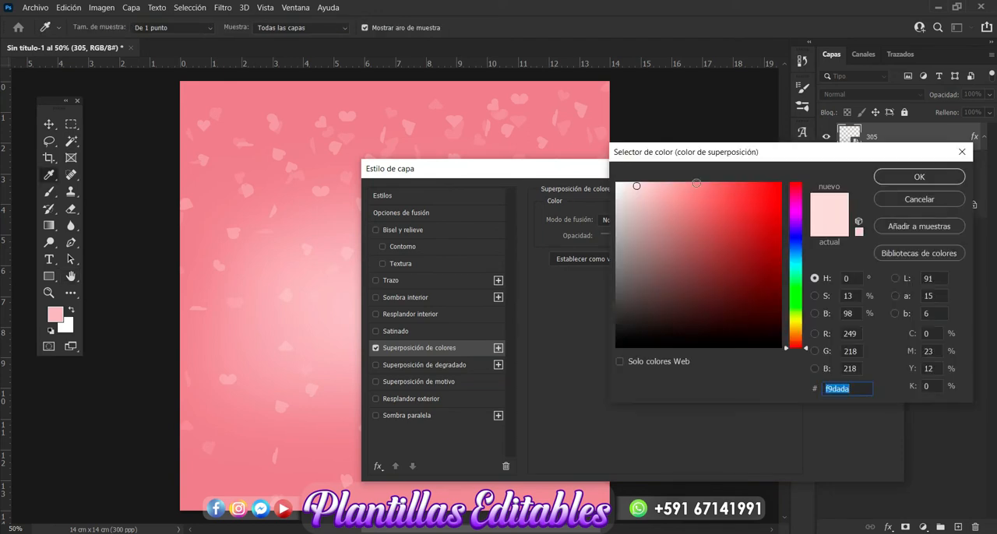
{"action": "left_click_drag", "start_coordinate": [687, 153], "coordinate": [665, 164]}
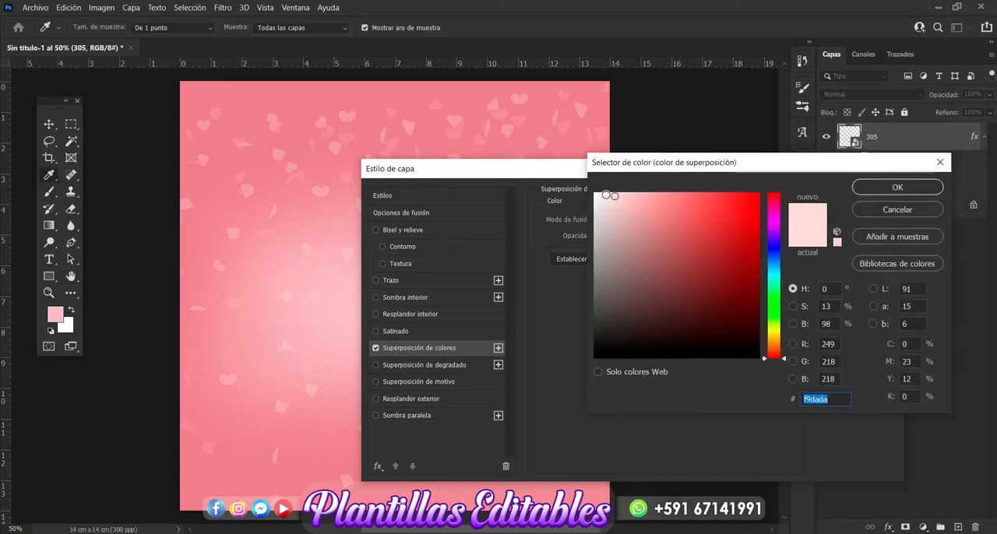
{"action": "left_click_drag", "start_coordinate": [615, 196], "coordinate": [585, 190]}
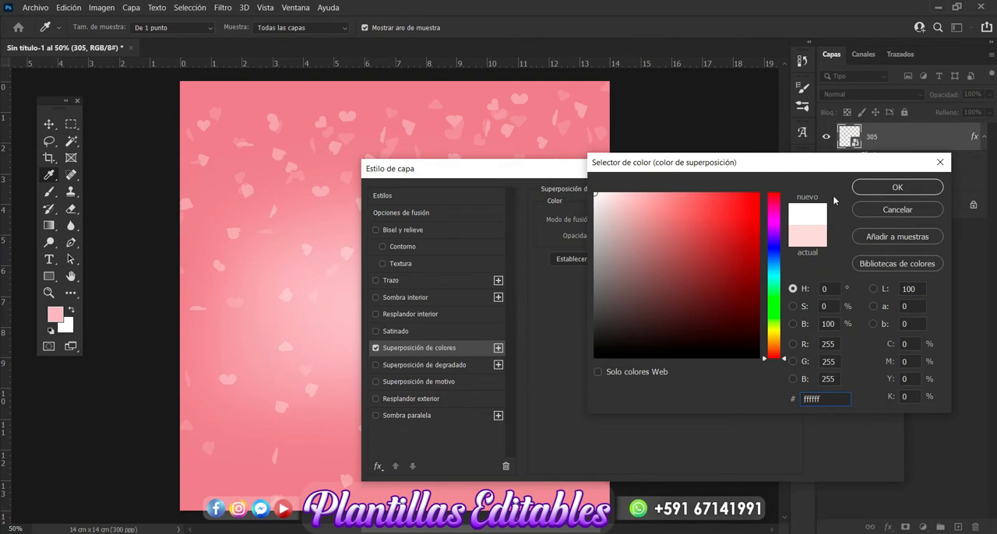
{"action": "left_click", "coordinate": [910, 192]}
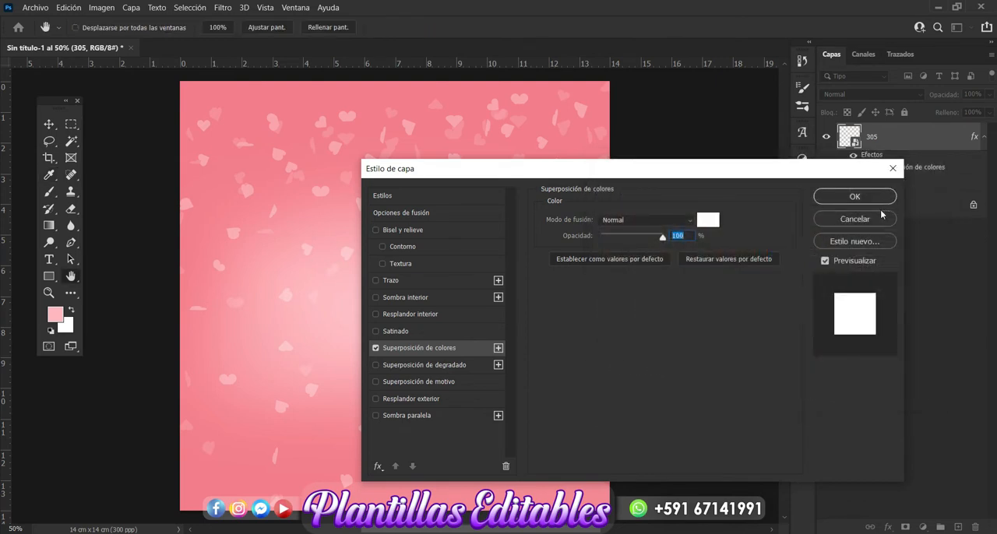
{"action": "left_click", "coordinate": [854, 197]}
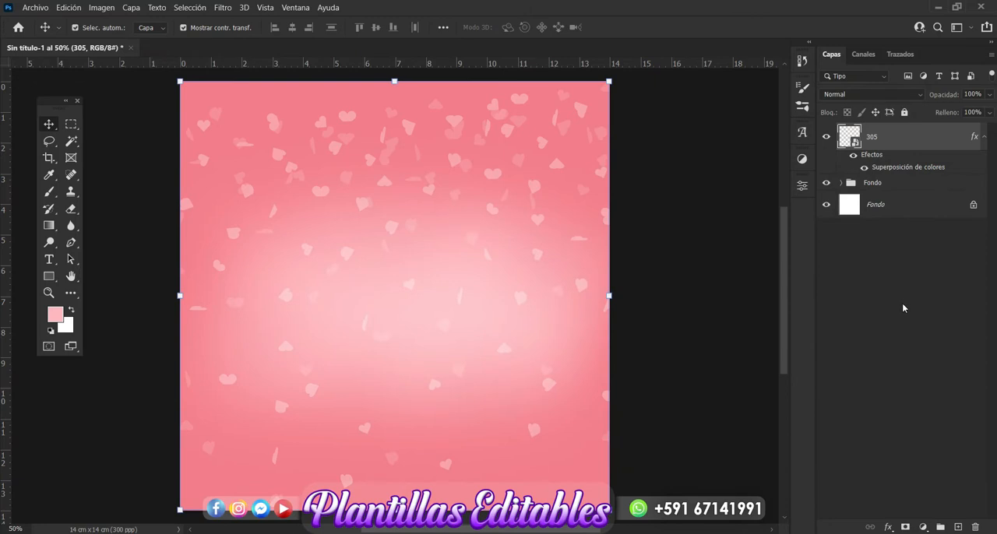
Add a layer mask to layer 305 and erase the small hearts from the canvas centre with a soft 1000 px eraser.
{"action": "left_click", "coordinate": [904, 527]}
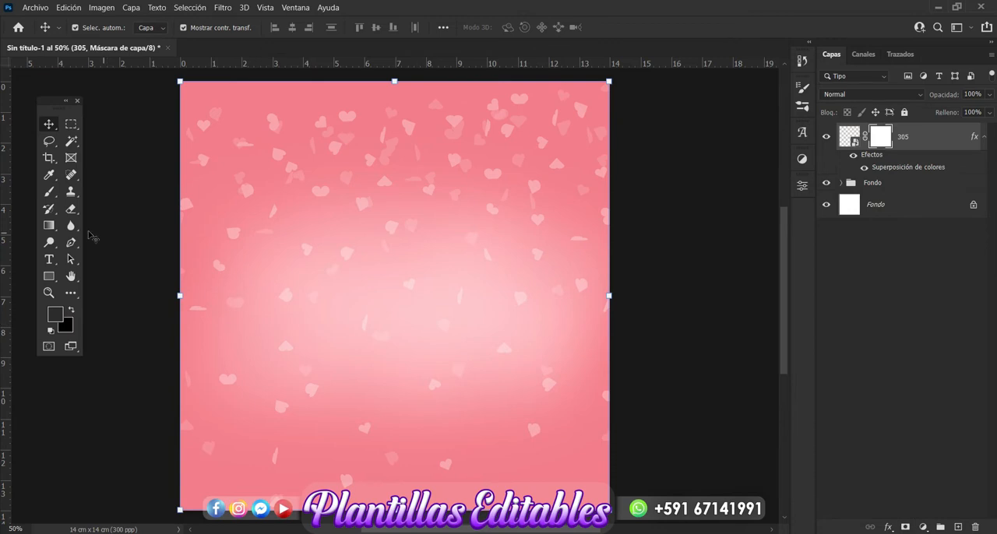
{"action": "left_click", "coordinate": [71, 208]}
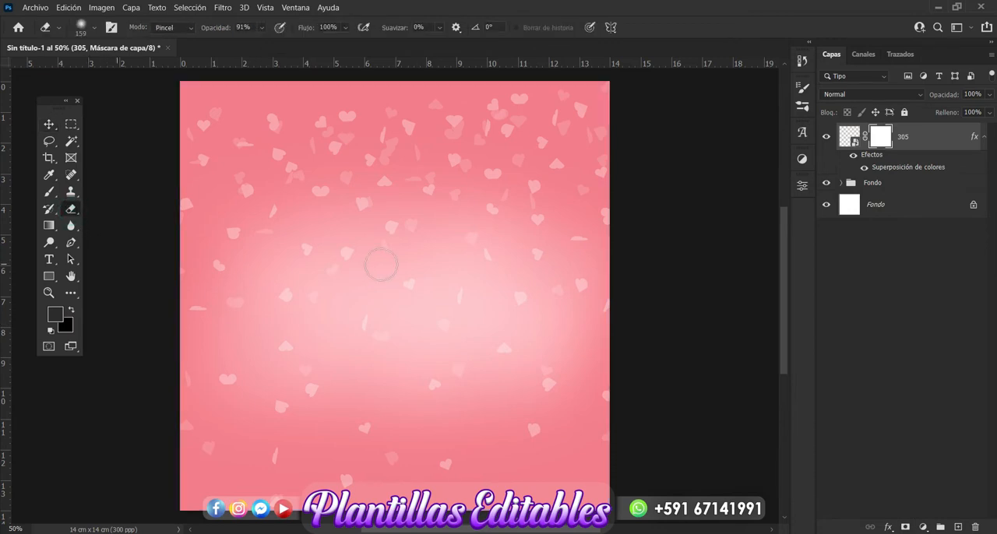
{"action": "left_click", "coordinate": [94, 28]}
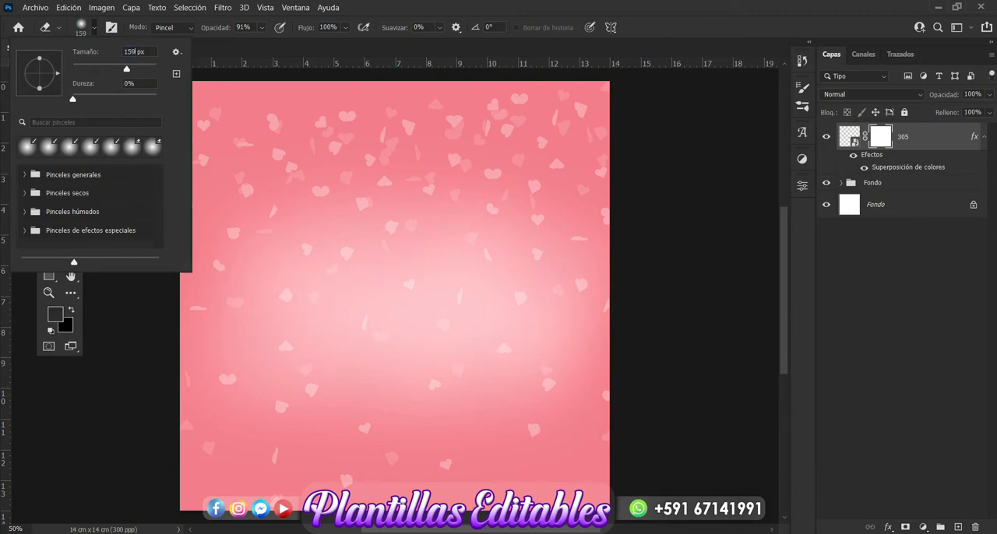
{"action": "double_click", "coordinate": [130, 52]}
{"action": "key", "text": "BackSpace"}
{"action": "type", "text": "1000"}
{"action": "key", "text": "Return"}
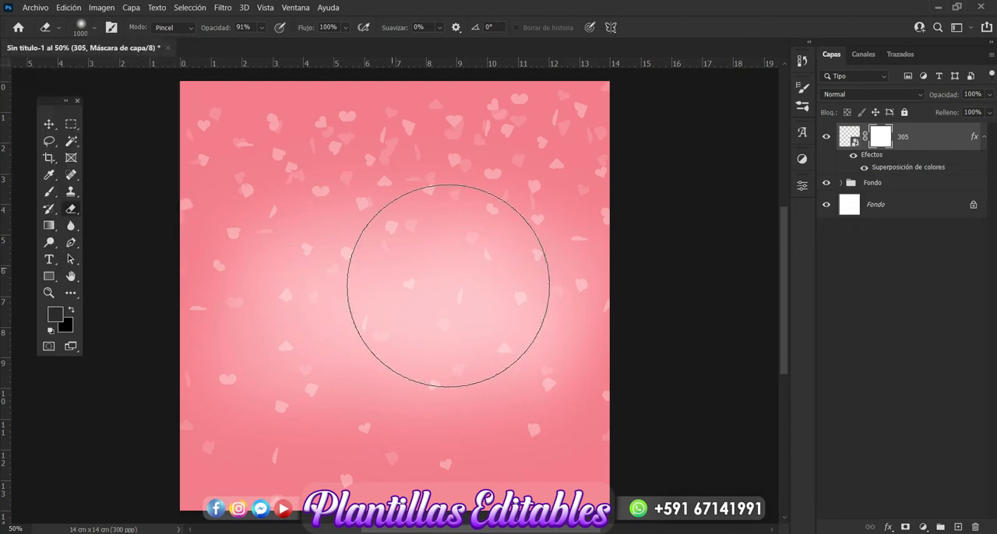
{"action": "left_click", "coordinate": [392, 258]}
{"action": "left_click", "coordinate": [356, 283]}
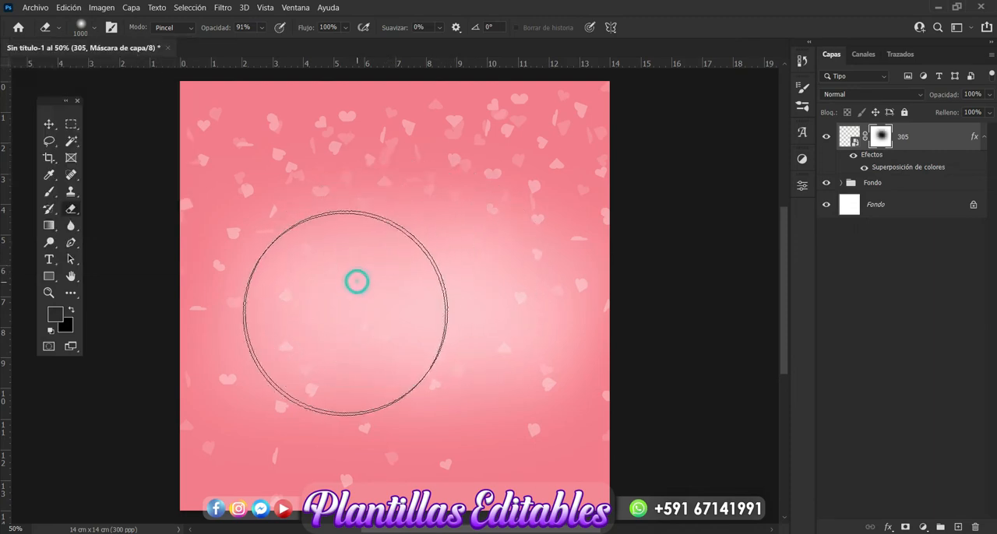
{"action": "left_click", "coordinate": [333, 325]}
{"action": "left_click", "coordinate": [392, 363]}
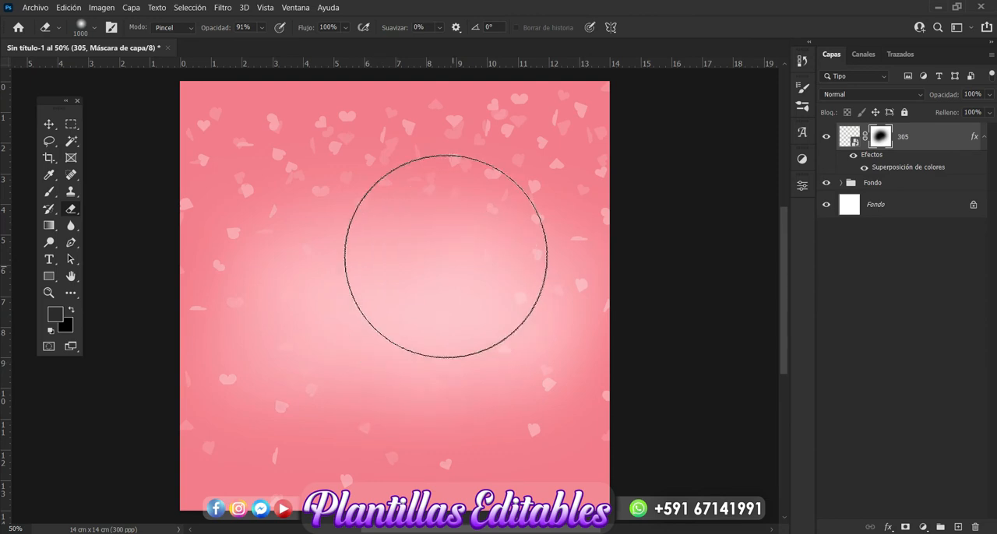
{"action": "left_click", "coordinate": [369, 248]}
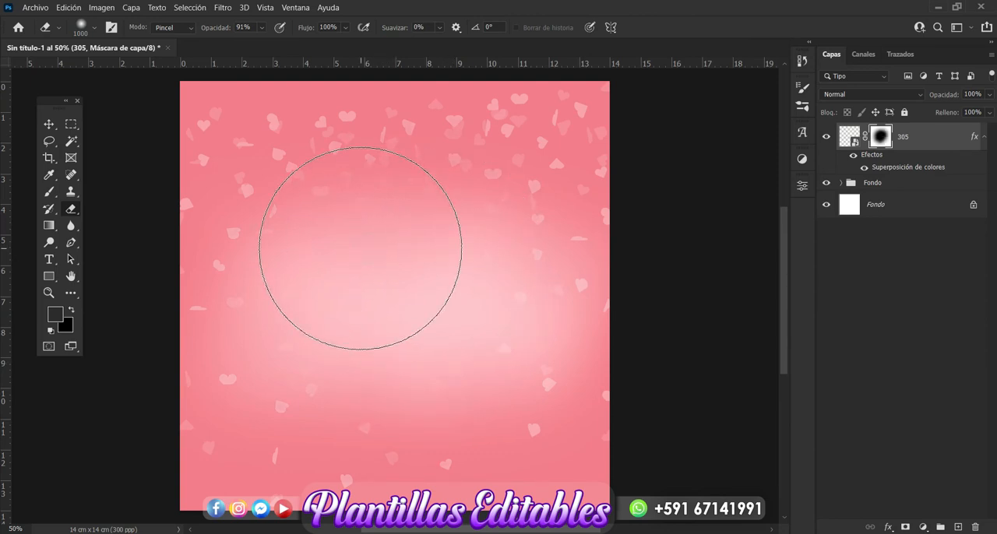
{"action": "left_click", "coordinate": [50, 124]}
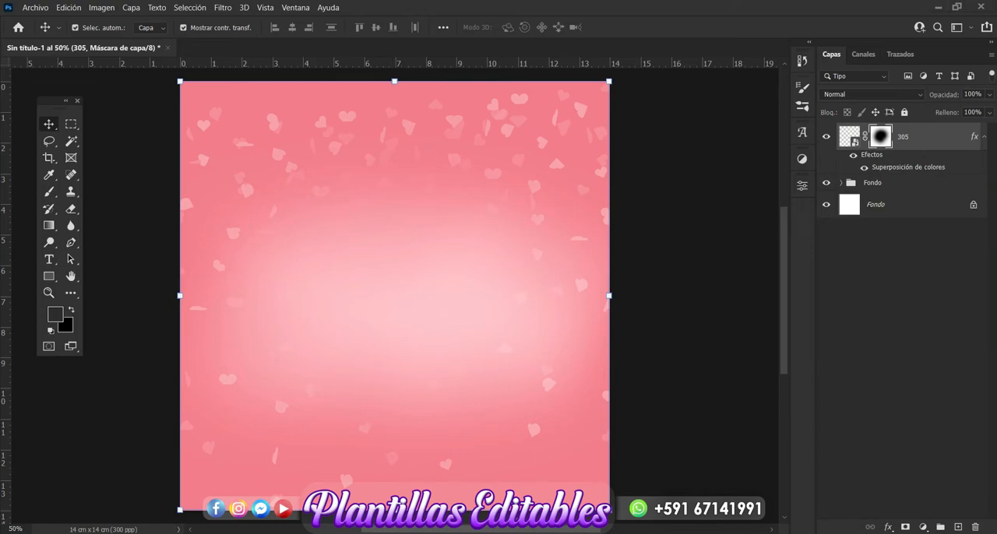
Switch to the love folder and place heart image 306 on the Photoshop canvas above layer 305.
{"action": "key", "text": "alt+Tab"}
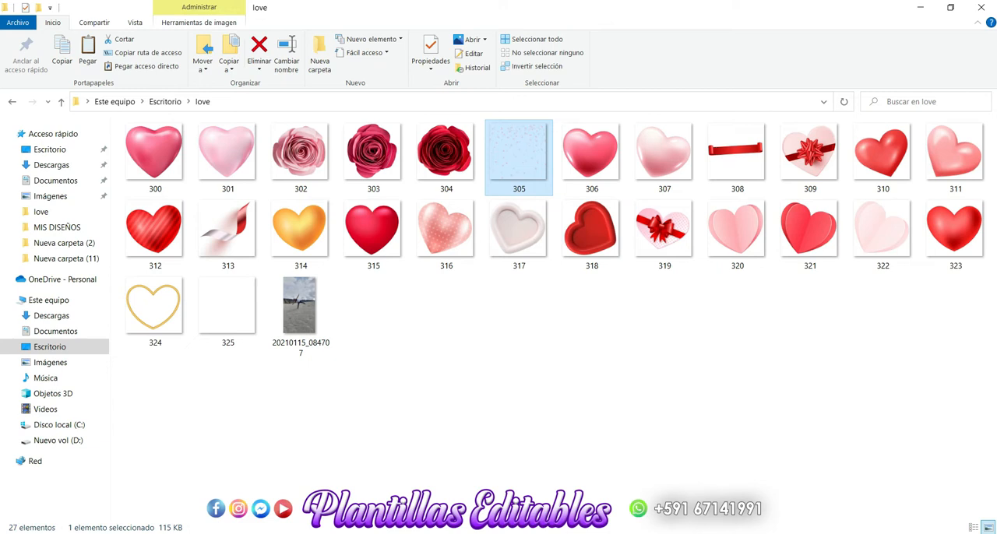
{"action": "left_click", "coordinate": [559, 382]}
{"action": "left_click", "coordinate": [588, 164]}
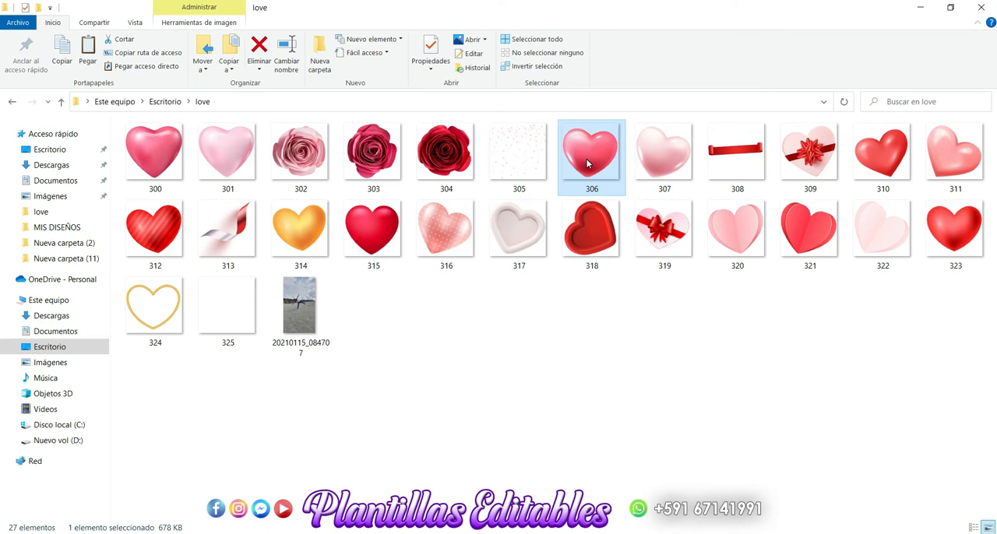
{"action": "left_click_drag", "start_coordinate": [588, 164], "coordinate": [351, 397]}
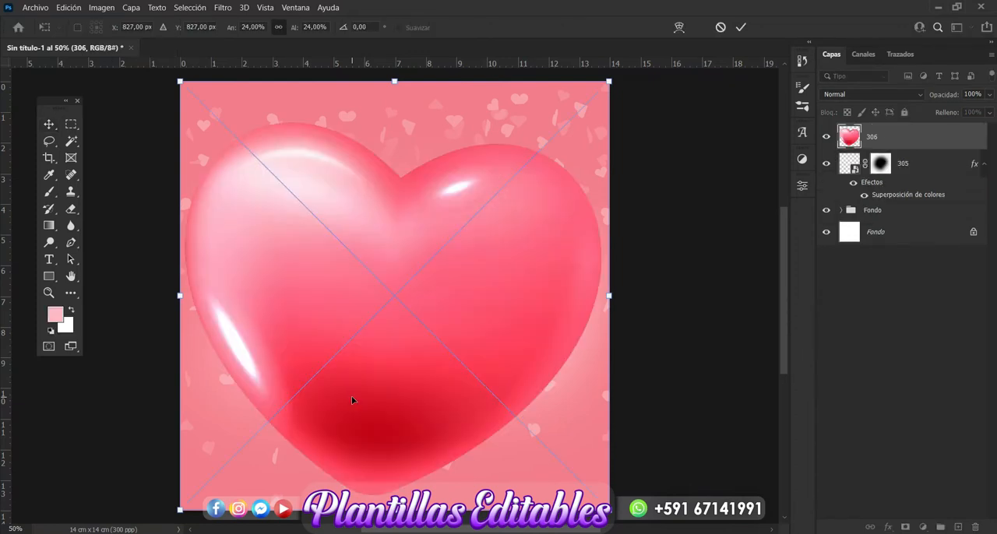
{"action": "key", "text": "Return"}
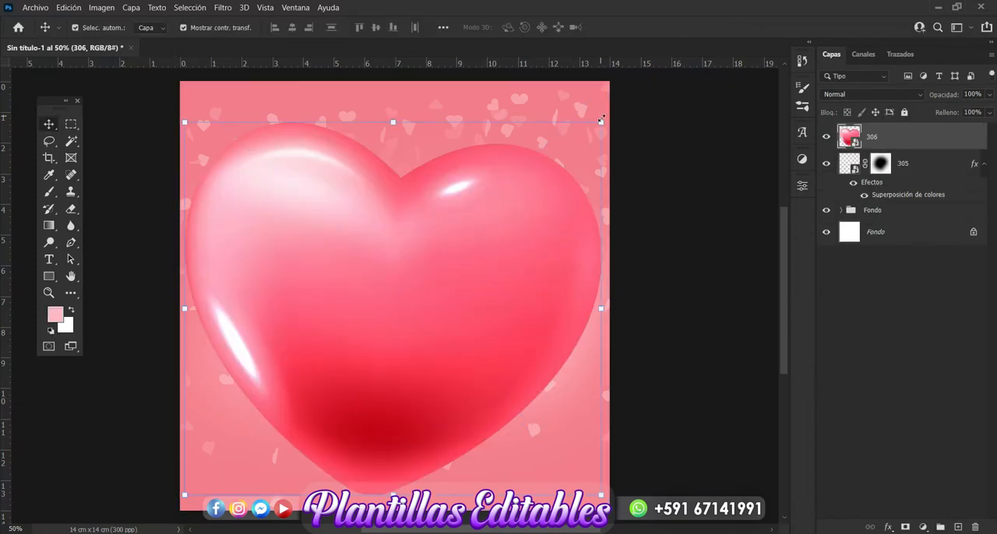
Scale heart 306 to about 11.93%, centre it on the canvas and rotate it slightly anticlockwise so it stands upright, leaving no layer selected.
{"action": "left_click_drag", "start_coordinate": [602, 121], "coordinate": [369, 315]}
{"action": "left_click_drag", "start_coordinate": [332, 393], "coordinate": [465, 271]}
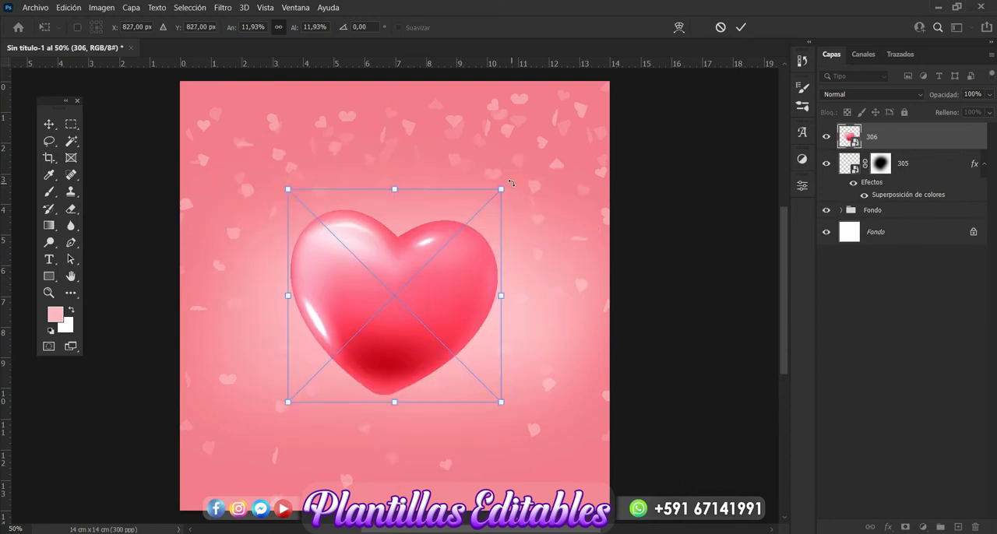
{"action": "left_click_drag", "start_coordinate": [511, 183], "coordinate": [506, 175]}
{"action": "key", "text": "Return"}
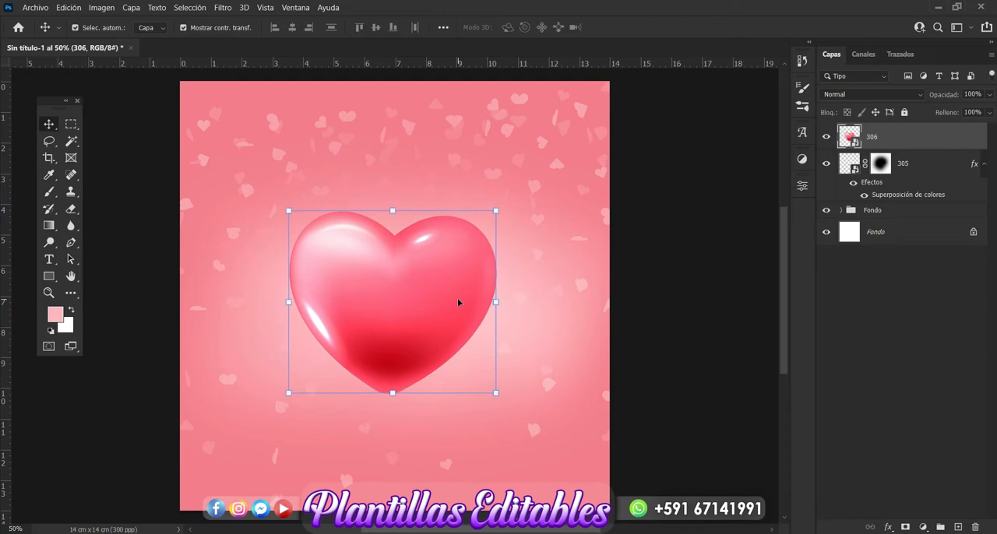
{"action": "left_click", "coordinate": [735, 334]}
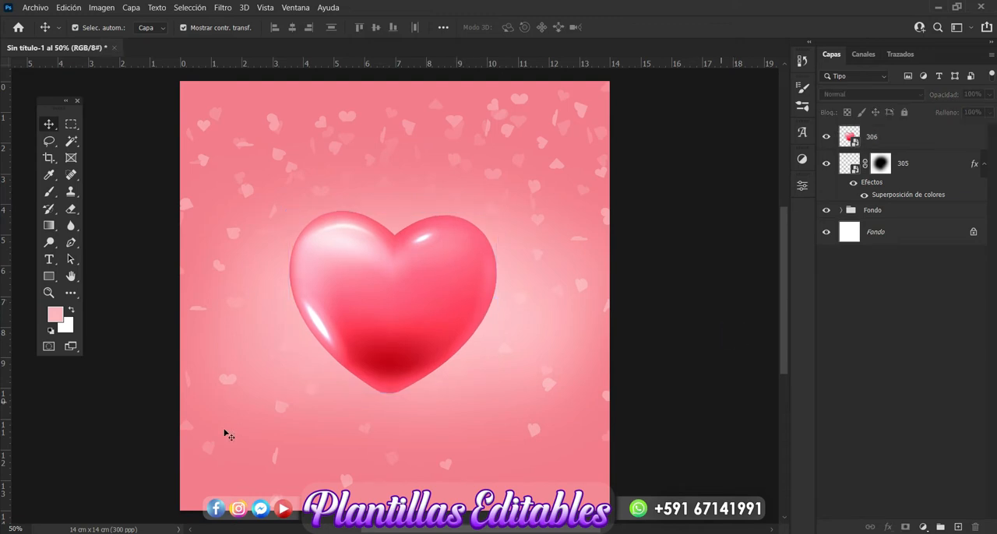
Switch to the love folder and place the pale heart image 307 on the Photoshop canvas above layer 306.
{"action": "key", "text": "alt+Tab"}
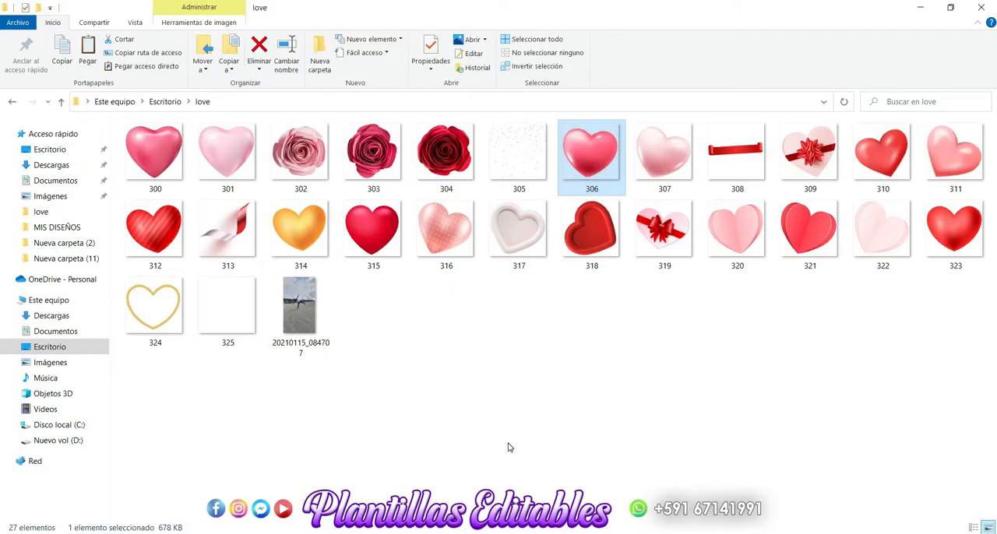
{"action": "left_click", "coordinate": [507, 446]}
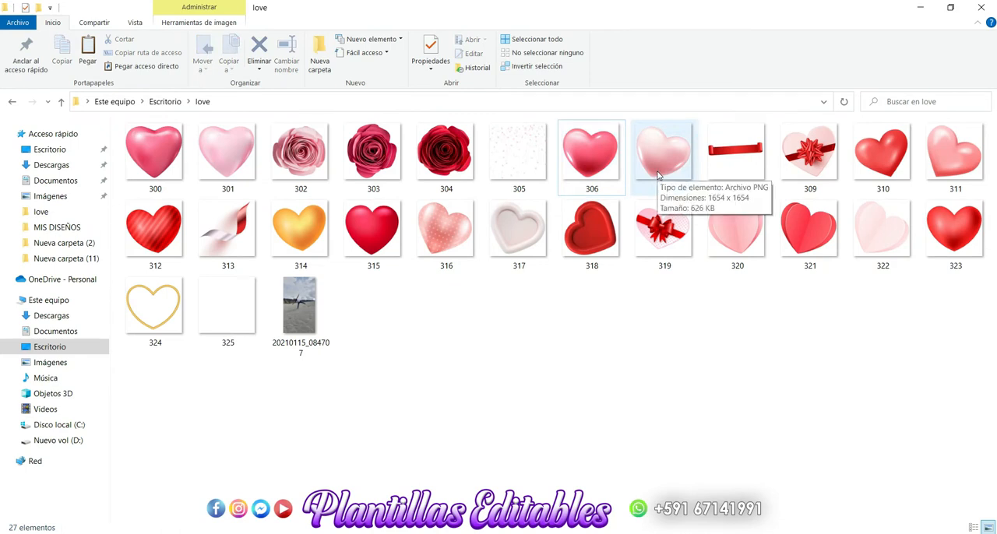
{"action": "left_click_drag", "start_coordinate": [658, 174], "coordinate": [303, 441]}
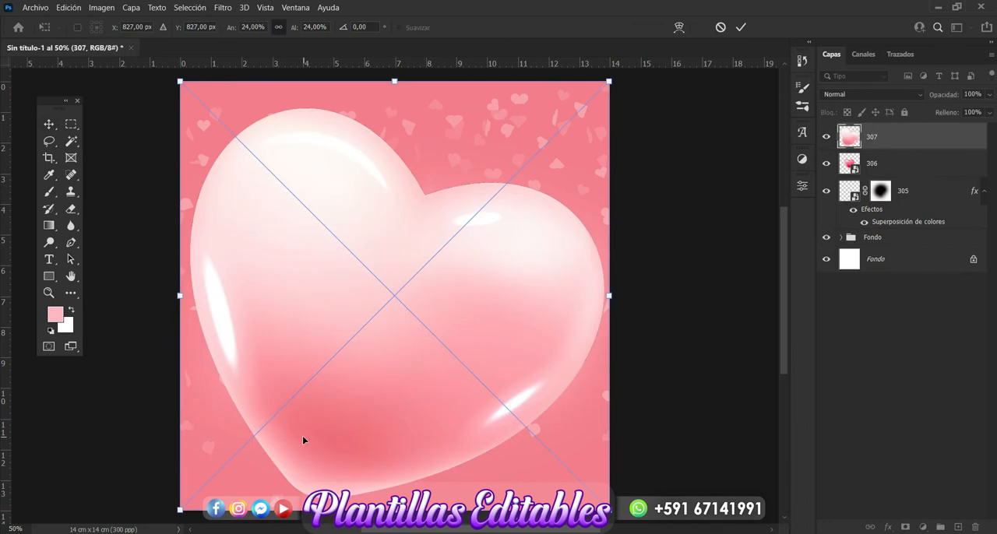
{"action": "key", "text": "Return"}
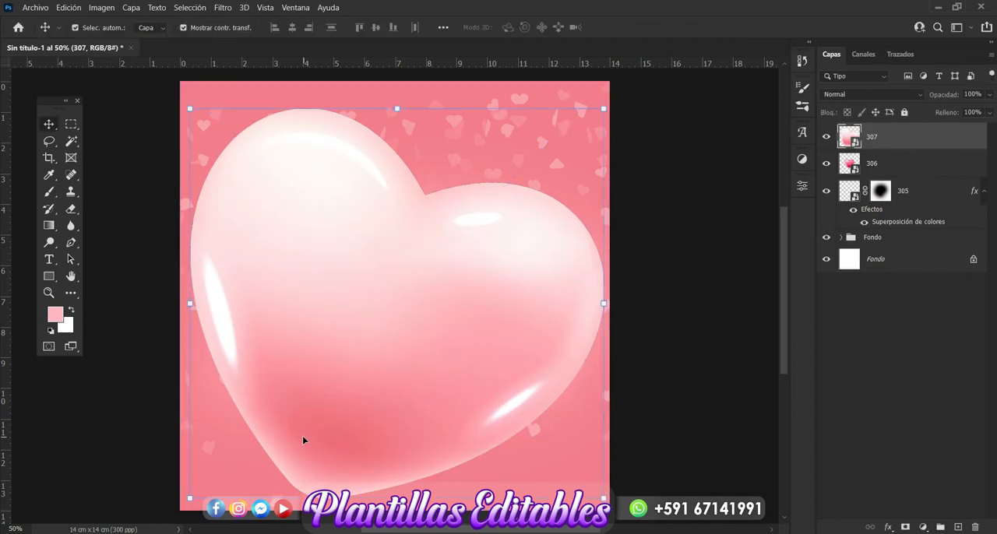
Scale heart 307 to about 8.26%, rotate it about -24.17° so it stands upright, and position it overlapping the red heart's left side.
{"action": "left_click", "coordinate": [603, 110]}
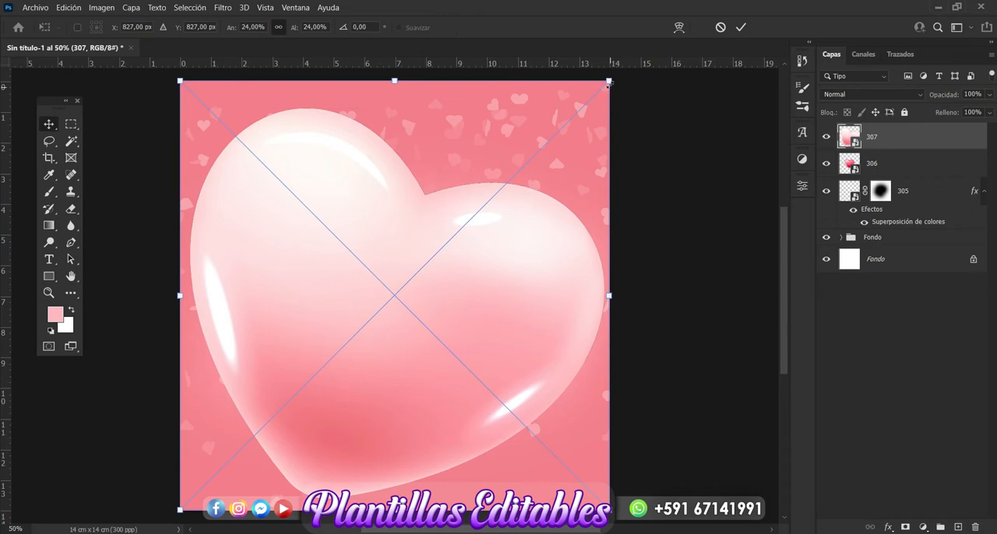
{"action": "left_click_drag", "start_coordinate": [609, 81], "coordinate": [312, 311]}
{"action": "left_click_drag", "start_coordinate": [281, 419], "coordinate": [296, 315]}
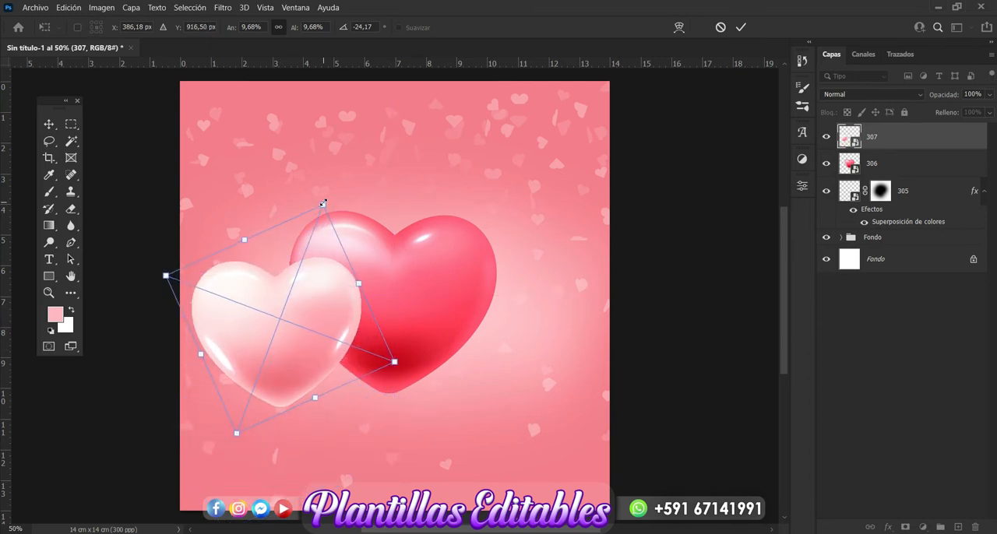
{"action": "left_click_drag", "start_coordinate": [323, 204], "coordinate": [310, 239]}
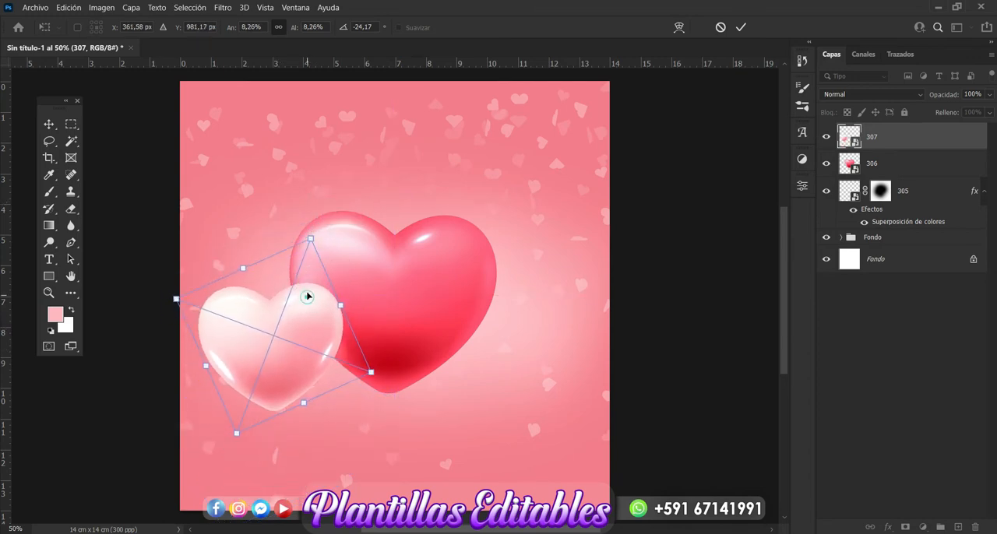
{"action": "left_click_drag", "start_coordinate": [307, 297], "coordinate": [304, 280]}
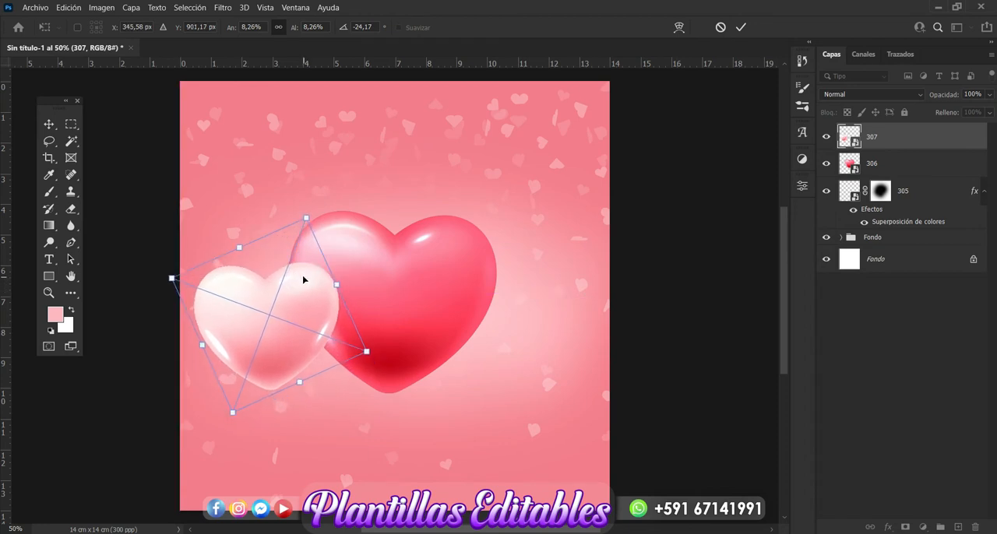
{"action": "key", "text": "Return"}
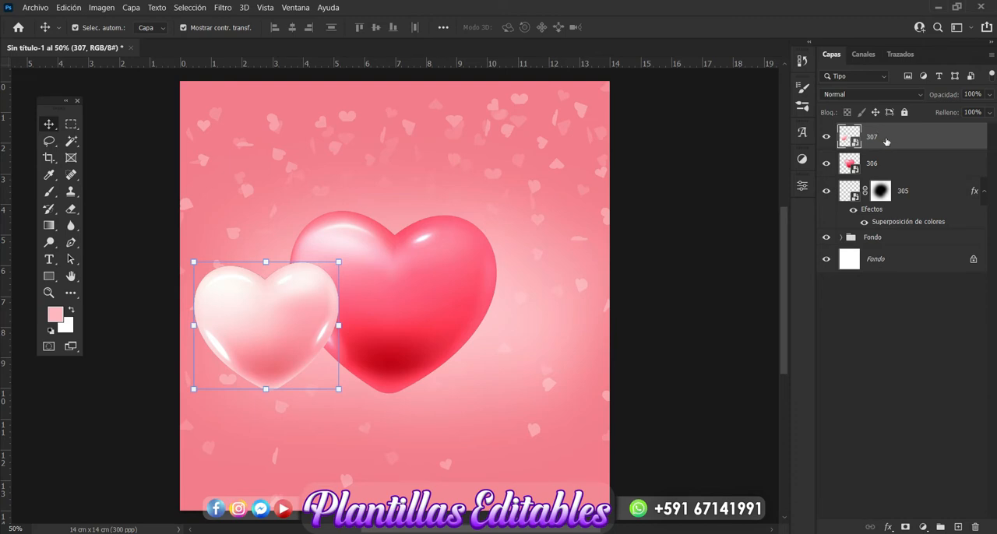
Move layer 307 beneath layer 306, then duplicate it and position the copy behind the red heart's right side.
{"action": "left_click_drag", "start_coordinate": [885, 141], "coordinate": [883, 168]}
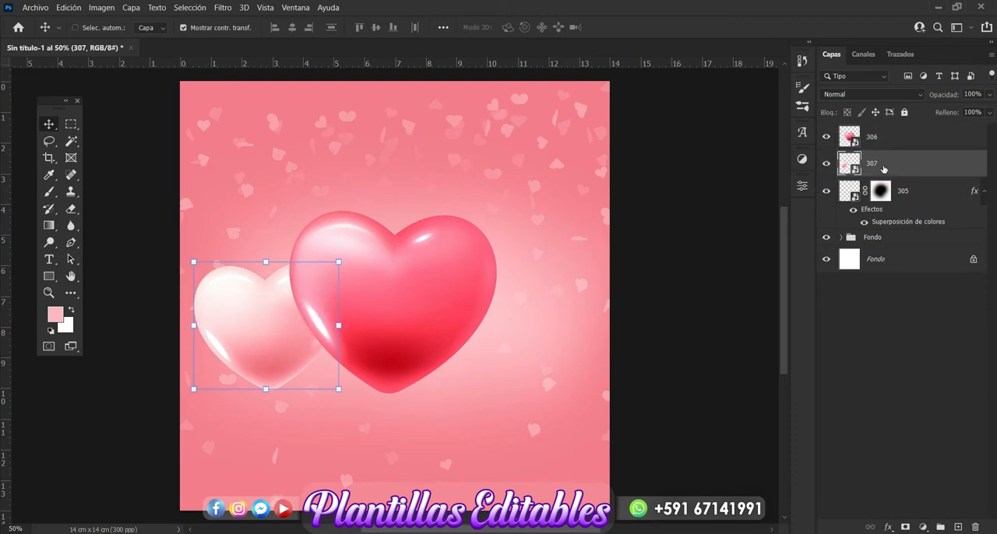
{"action": "key", "text": "ctrl+j"}
{"action": "left_click_drag", "start_coordinate": [298, 343], "coordinate": [521, 334]}
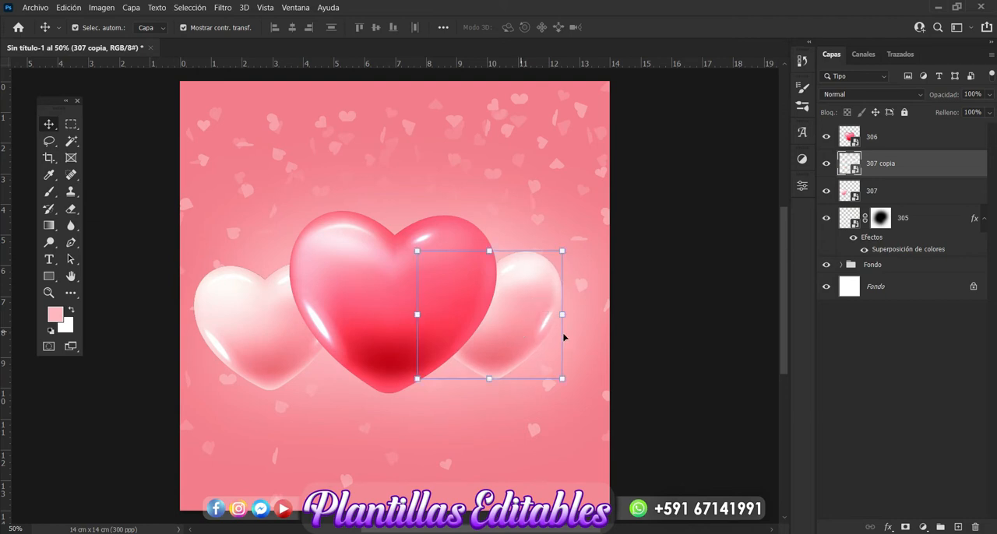
Add a new layer directly above the Fondo group and activate the Brush tool.
{"action": "left_click", "coordinate": [882, 267]}
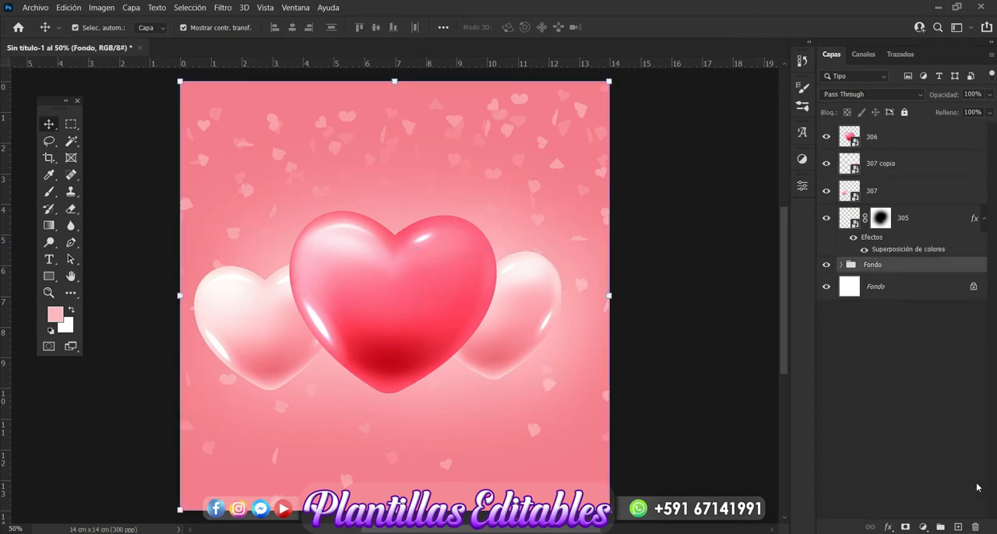
{"action": "left_click", "coordinate": [959, 528]}
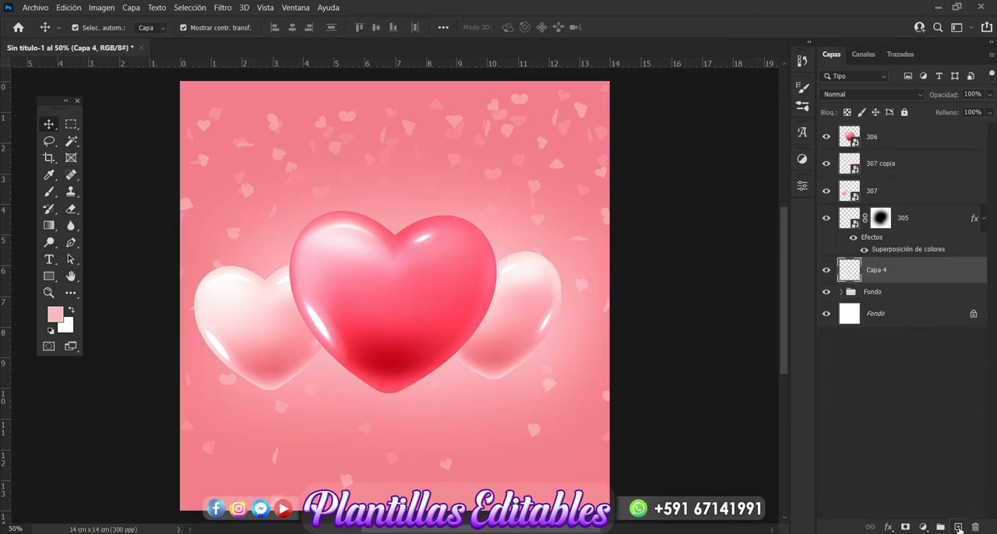
{"action": "left_click", "coordinate": [49, 192]}
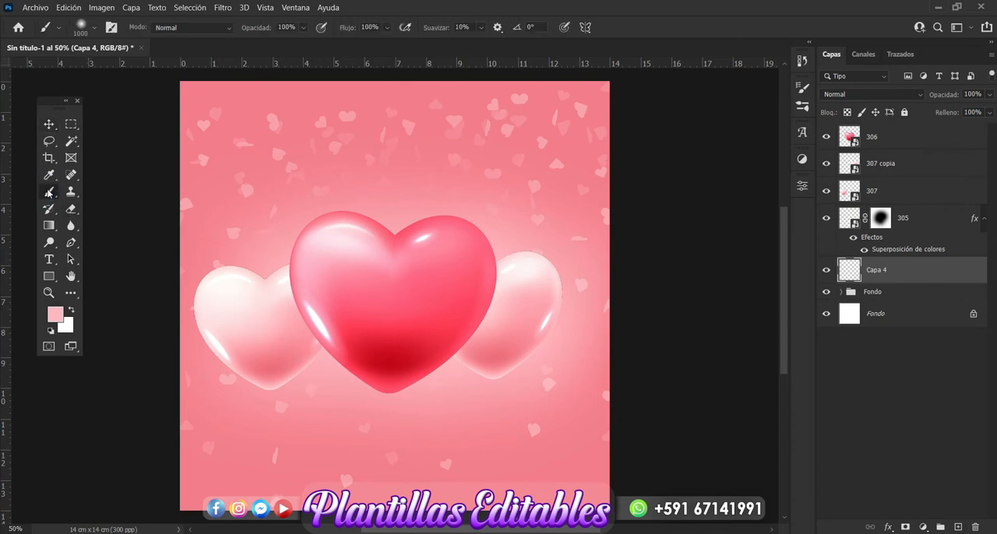
Try a soft 1000 px brush dab in colour be636d beneath the central heart's tip, and undo it.
{"action": "left_click", "coordinate": [55, 314]}
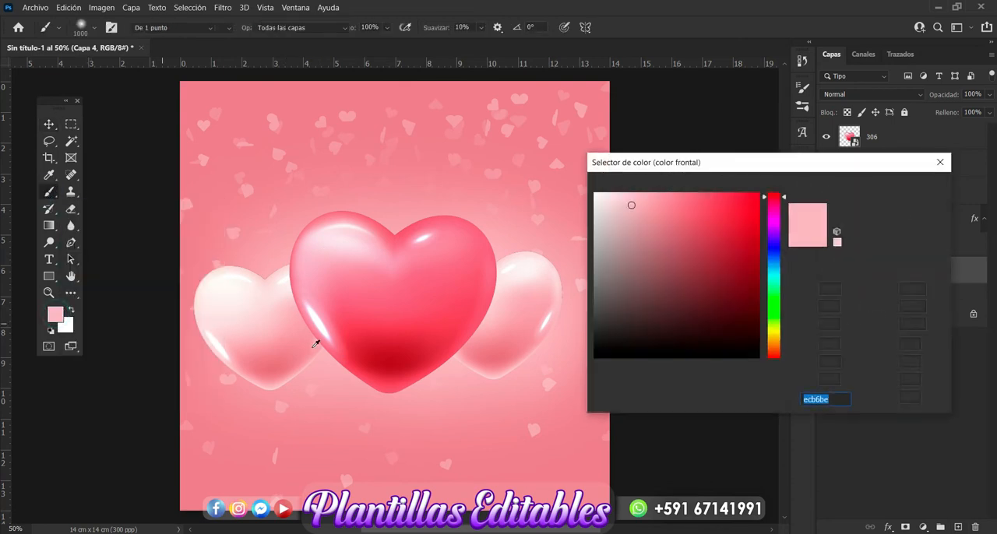
{"action": "left_click", "coordinate": [278, 367]}
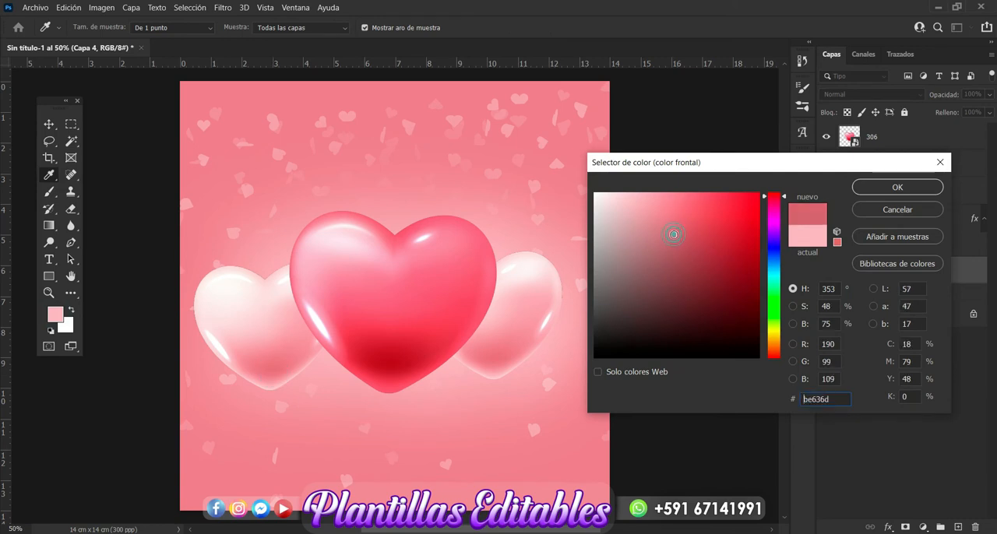
{"action": "left_click", "coordinate": [927, 188]}
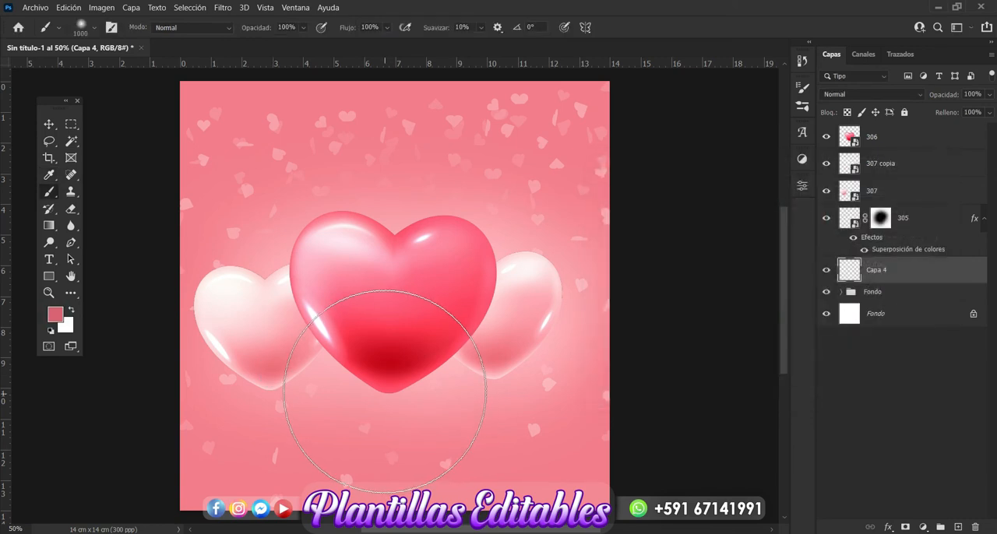
{"action": "left_click", "coordinate": [386, 389]}
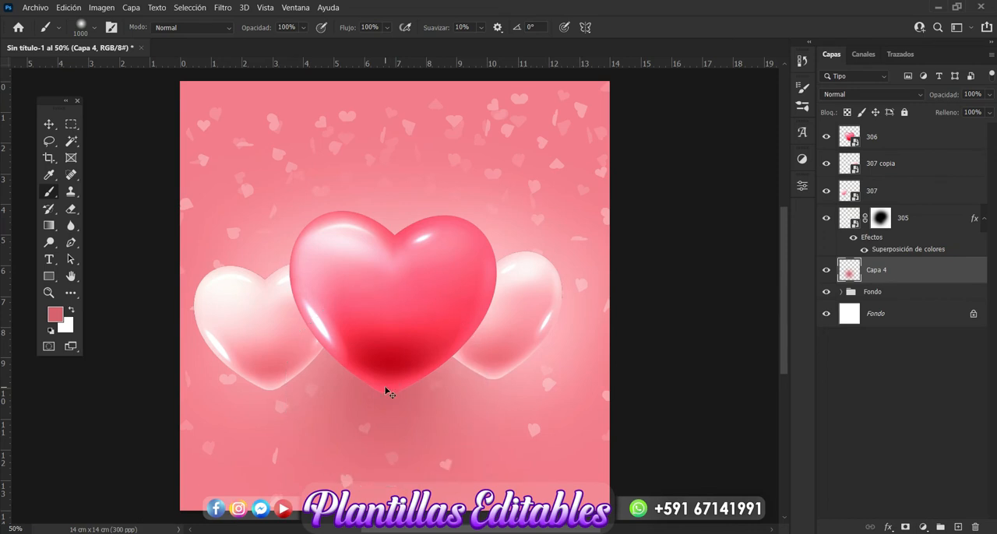
{"action": "key", "text": "ctrl+z"}
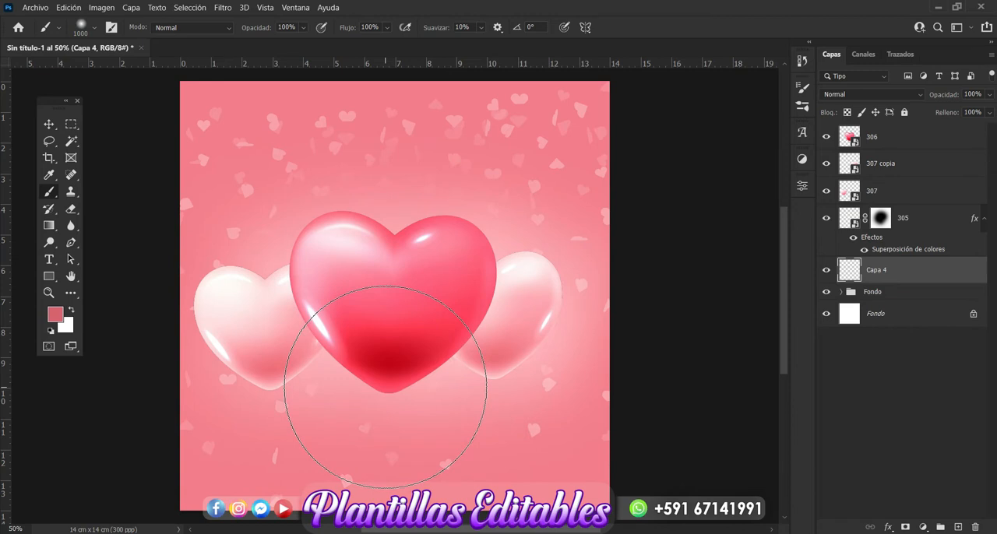
Set the foreground colour to ce5c69 and paint one soft 1000 px brush dab at the central heart's lower tip.
{"action": "left_click", "coordinate": [54, 314]}
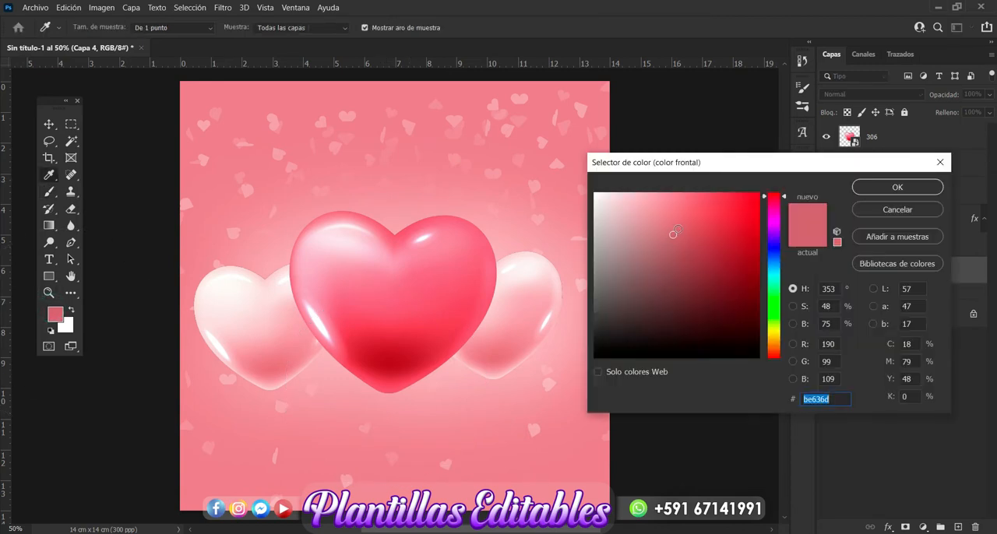
{"action": "left_click", "coordinate": [701, 226]}
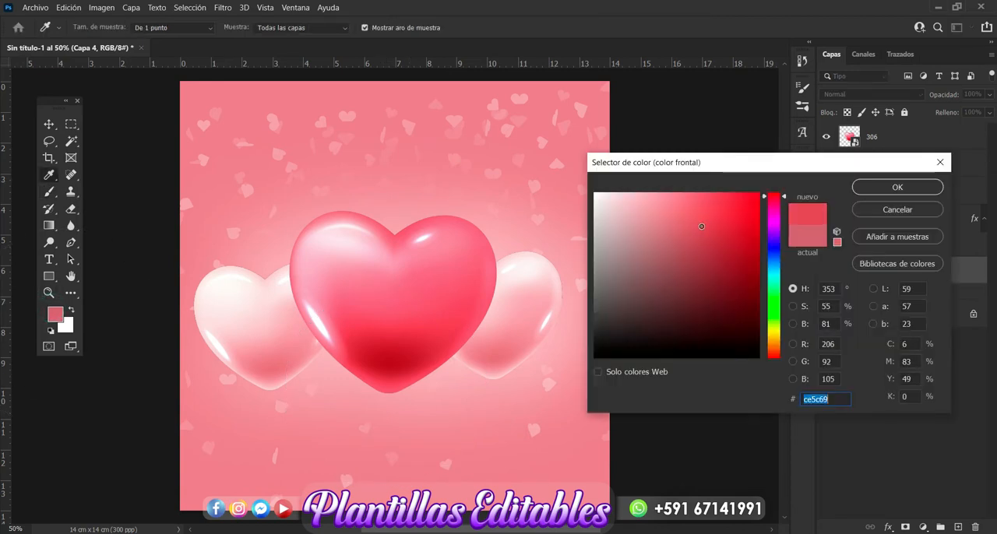
{"action": "left_click", "coordinate": [876, 187]}
{"action": "key", "text": "b"}
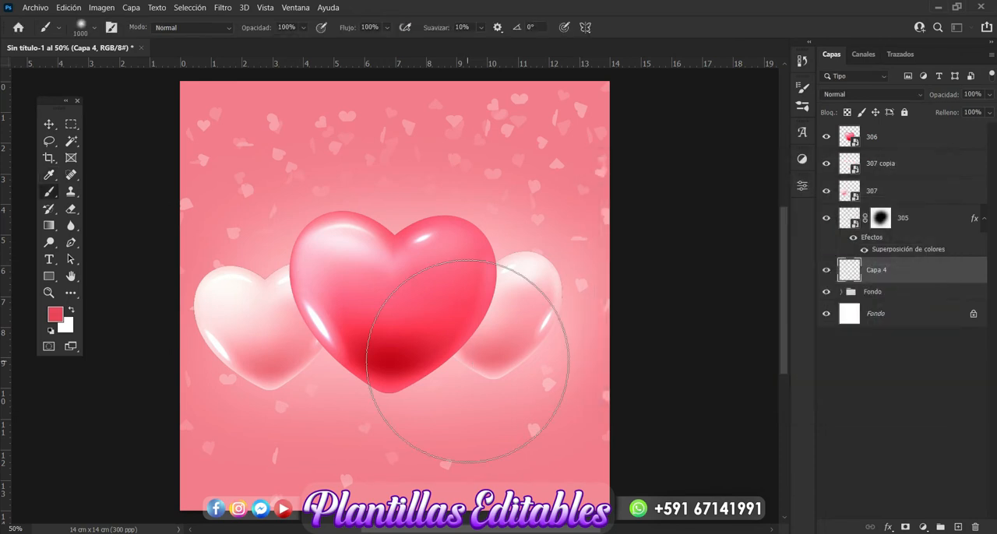
{"action": "left_click", "coordinate": [387, 366]}
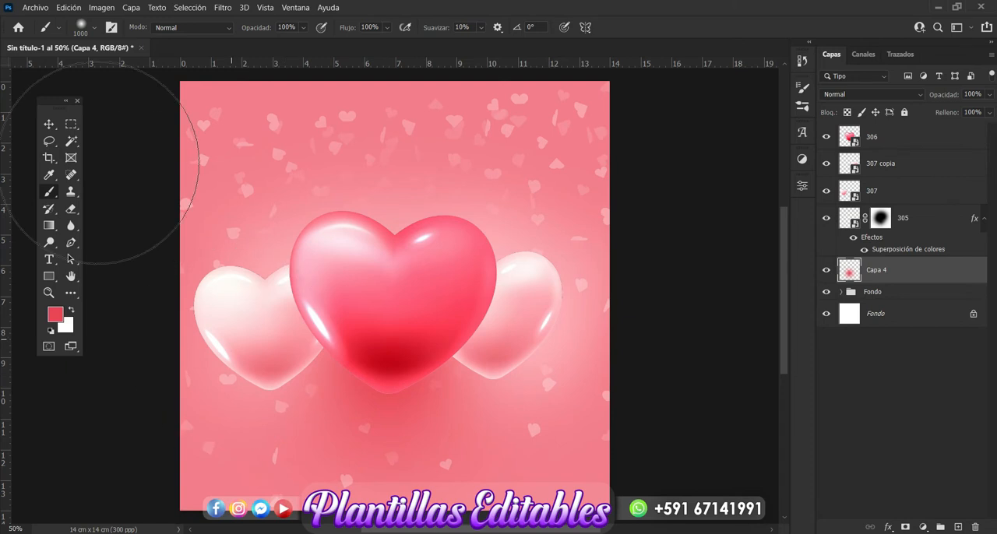
Flatten the painted dab to about 28.85% height and position it just under the central heart as a floor shadow.
{"action": "left_click", "coordinate": [48, 123]}
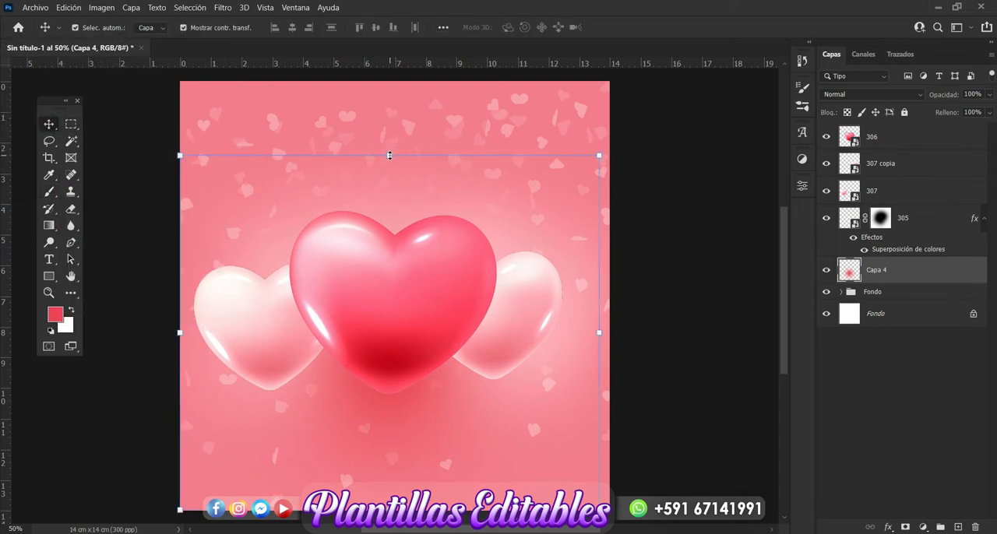
{"action": "left_click_drag", "start_coordinate": [389, 155], "coordinate": [381, 414]}
{"action": "left_click_drag", "start_coordinate": [393, 476], "coordinate": [397, 403]}
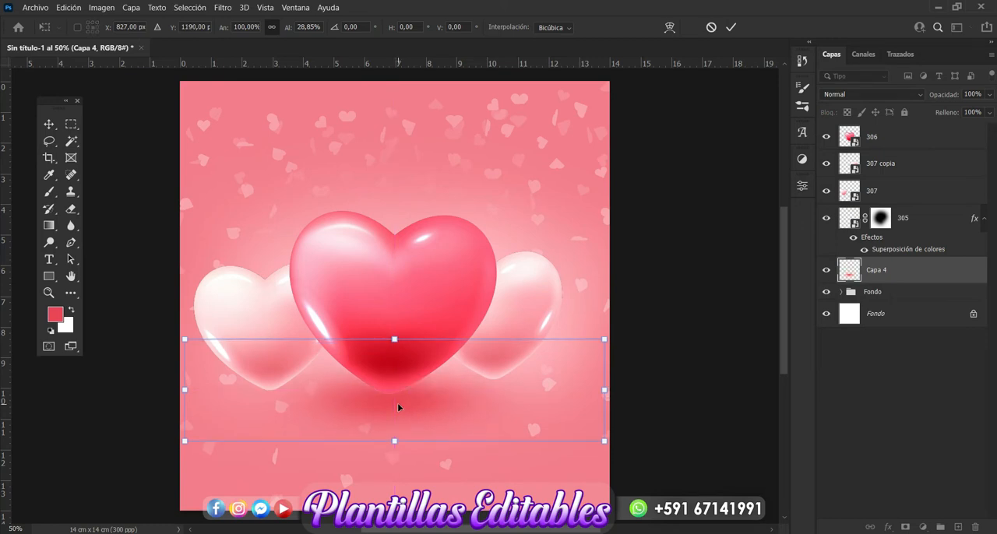
{"action": "key", "text": "Return"}
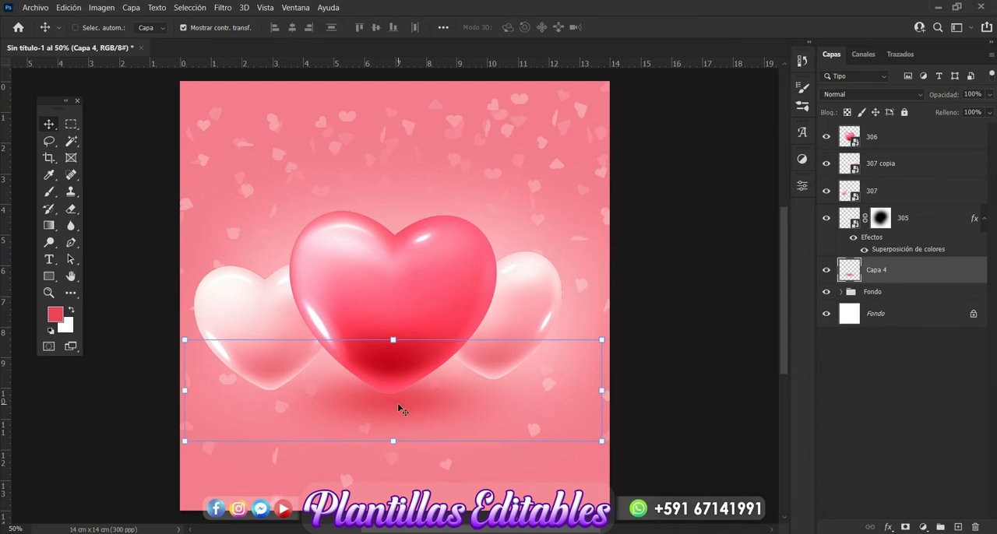
Duplicate the shadow layer, scale the copy to about 66.64% and position it under the left pale heart.
{"action": "key", "text": "ctrl+j"}
{"action": "left_click_drag", "start_coordinate": [397, 407], "coordinate": [327, 406]}
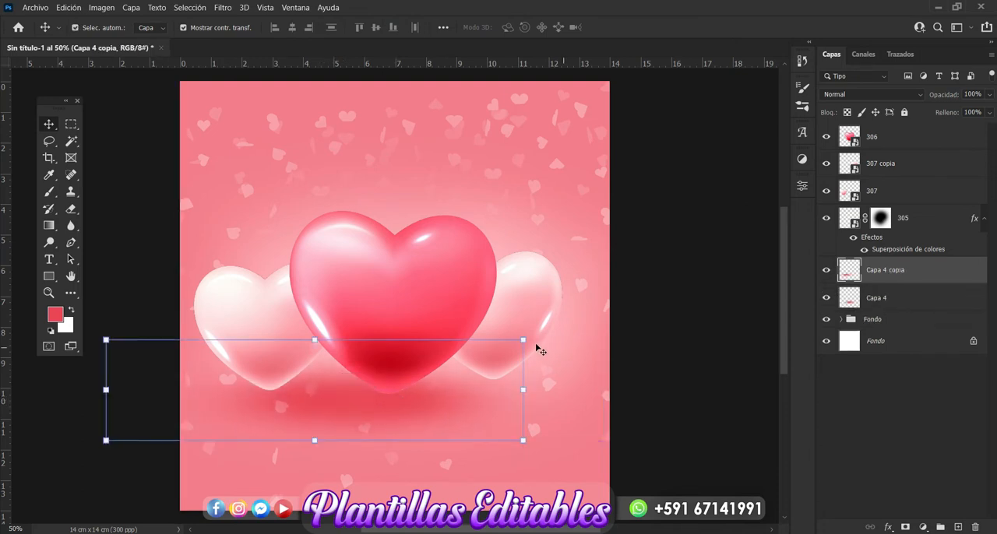
{"action": "left_click_drag", "start_coordinate": [525, 338], "coordinate": [384, 374]}
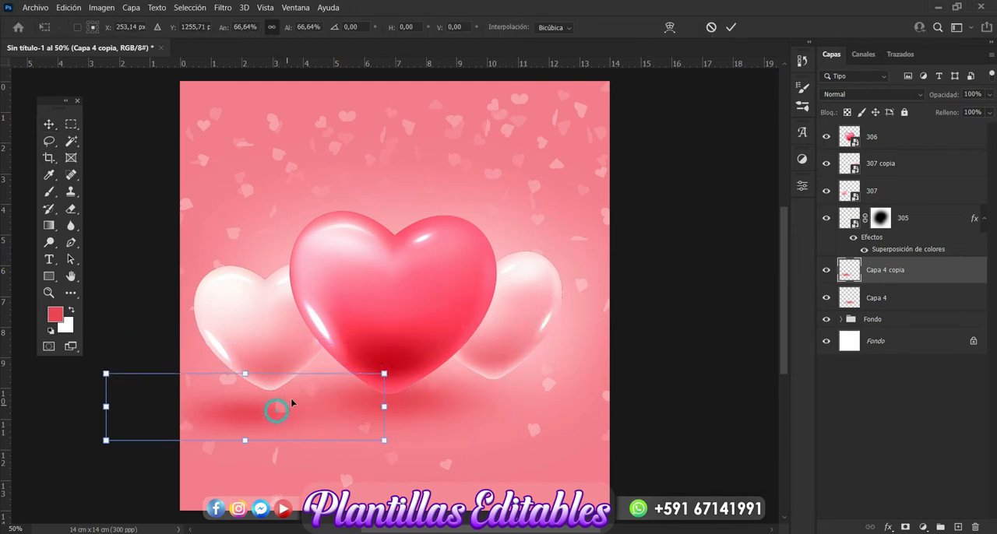
{"action": "left_click_drag", "start_coordinate": [277, 411], "coordinate": [295, 390]}
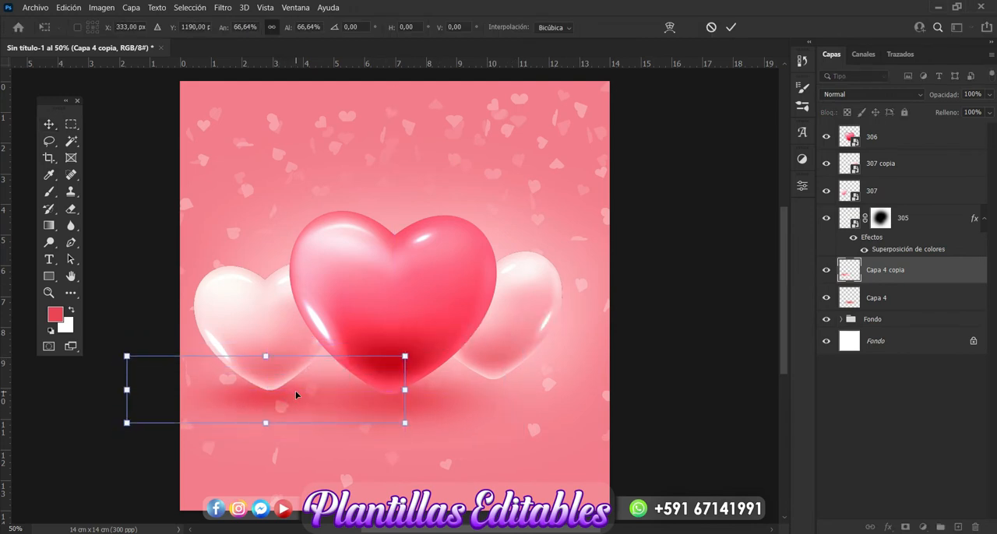
{"action": "key", "text": "Return"}
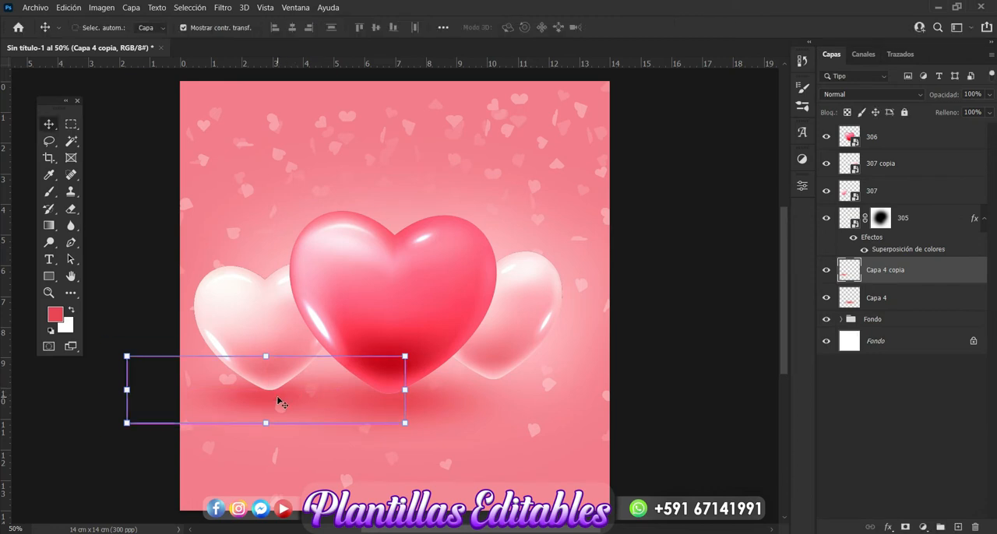
Duplicate the small shadow and position the copy under the right pale heart, leaving no layer selected.
{"action": "key", "text": "ctrl+j"}
{"action": "left_click_drag", "start_coordinate": [278, 400], "coordinate": [489, 395]}
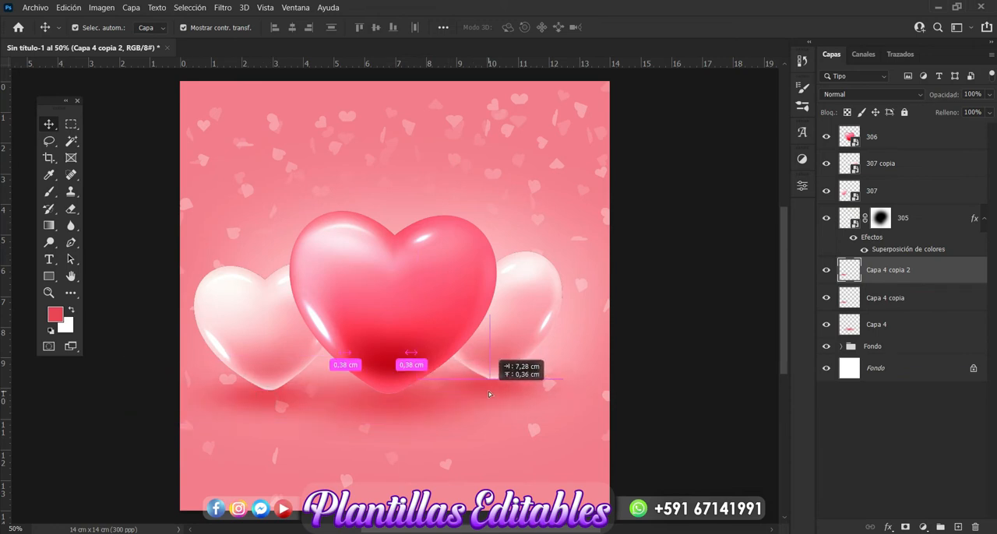
{"action": "left_click_drag", "start_coordinate": [489, 395], "coordinate": [489, 394]}
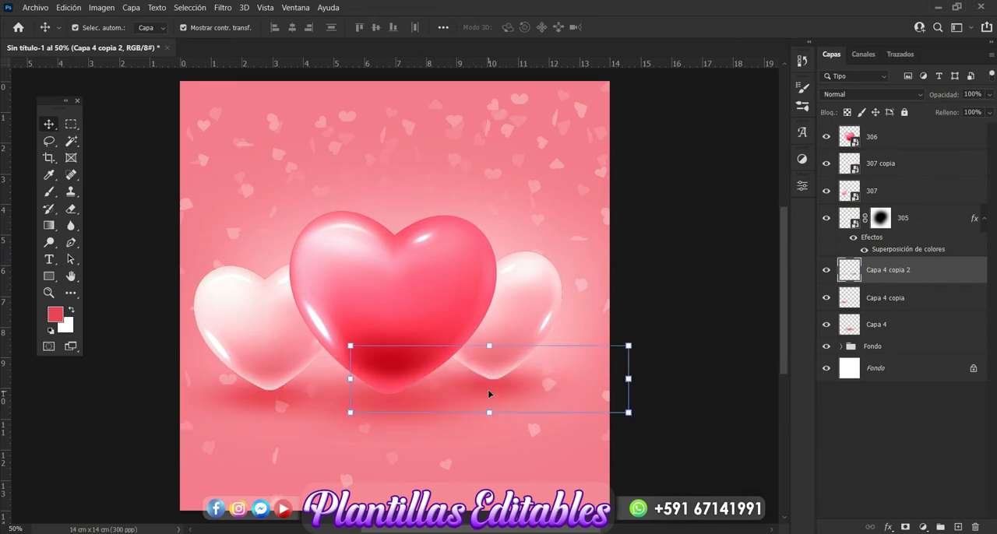
{"action": "left_click", "coordinate": [725, 341]}
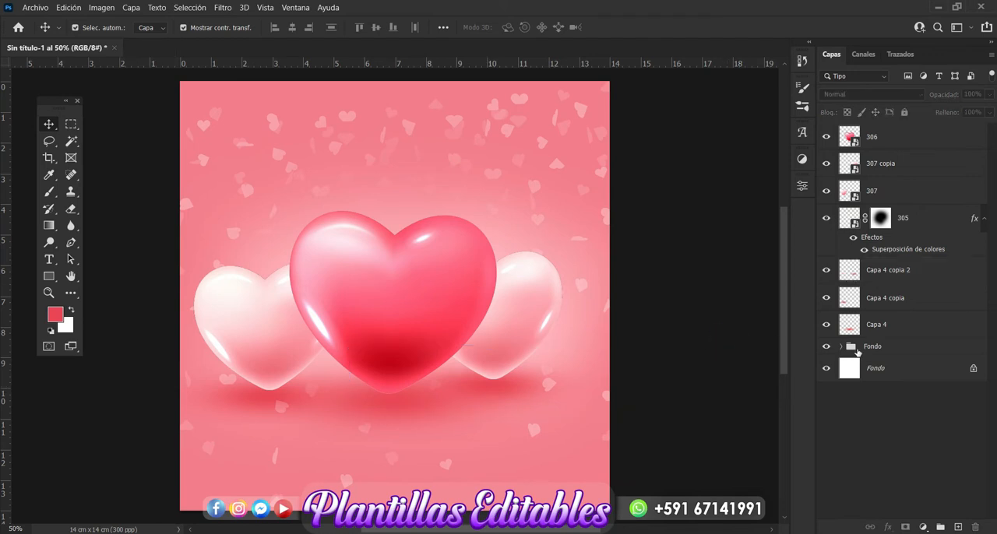
Expand the Fondo group and add a new layer above Capa 2 inside it.
{"action": "left_click", "coordinate": [843, 347]}
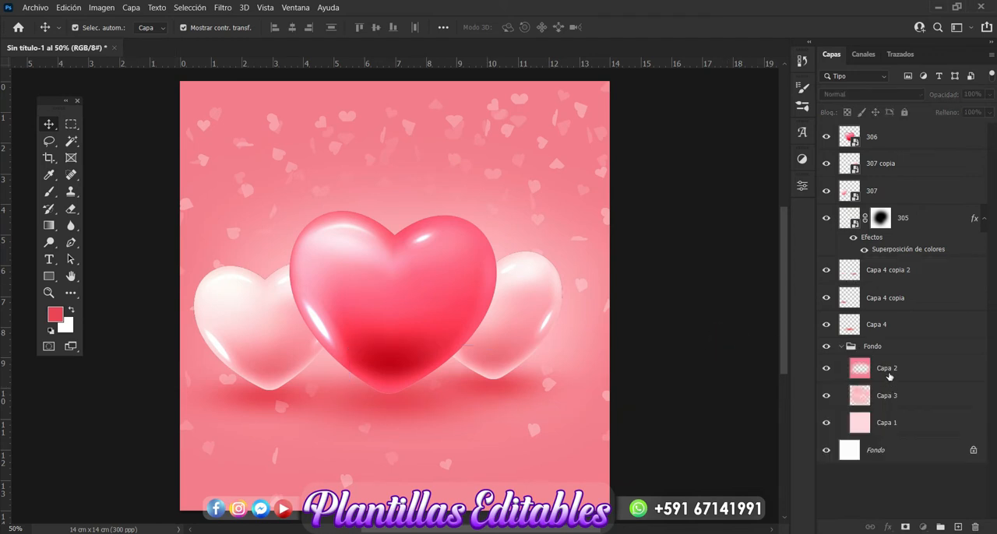
{"action": "left_click", "coordinate": [890, 376]}
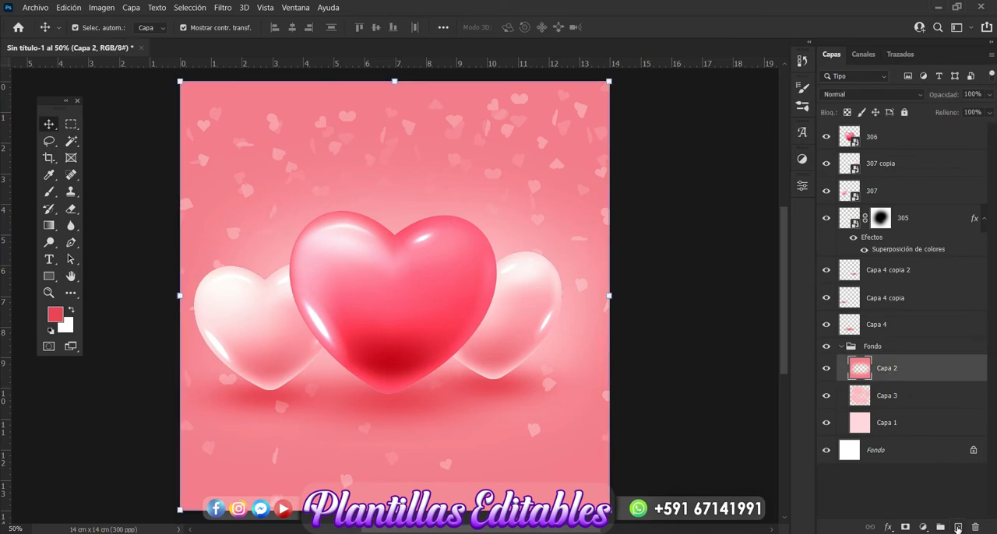
{"action": "left_click", "coordinate": [957, 528]}
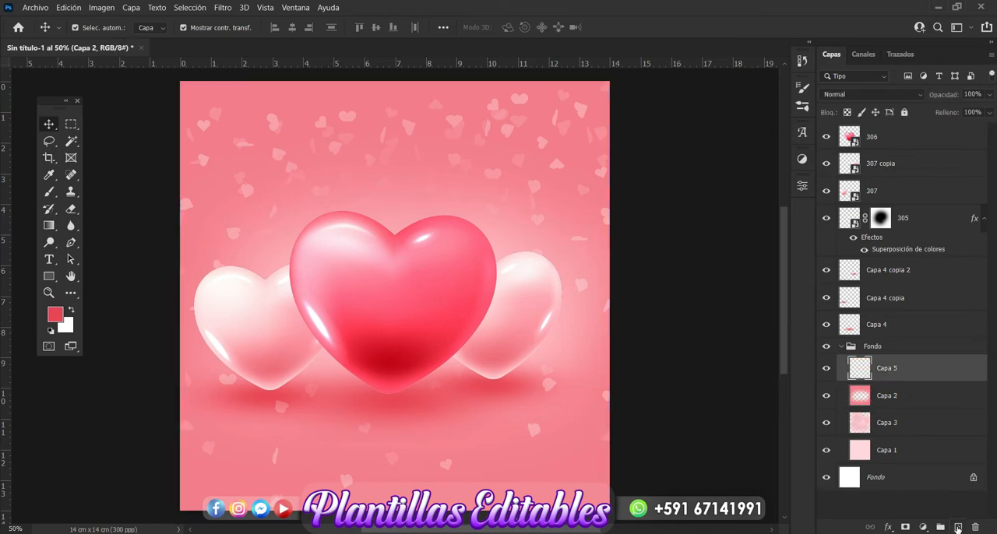
Paint a soft glow in light pink #f9c9ce on Capa 5, using the 1000 px brush across the area behind the three hearts.
{"action": "left_click", "coordinate": [50, 191]}
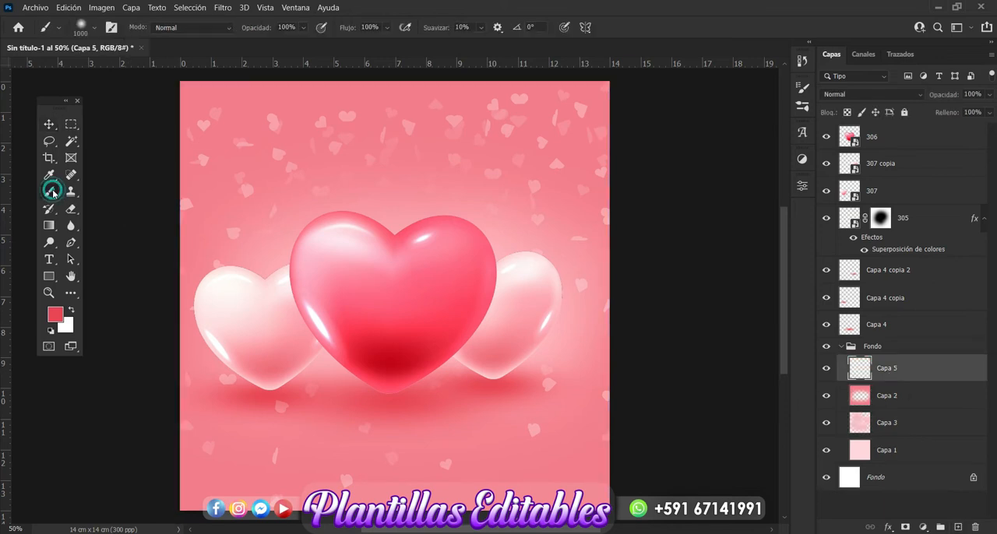
{"action": "left_click", "coordinate": [56, 315]}
{"action": "left_click", "coordinate": [636, 200]}
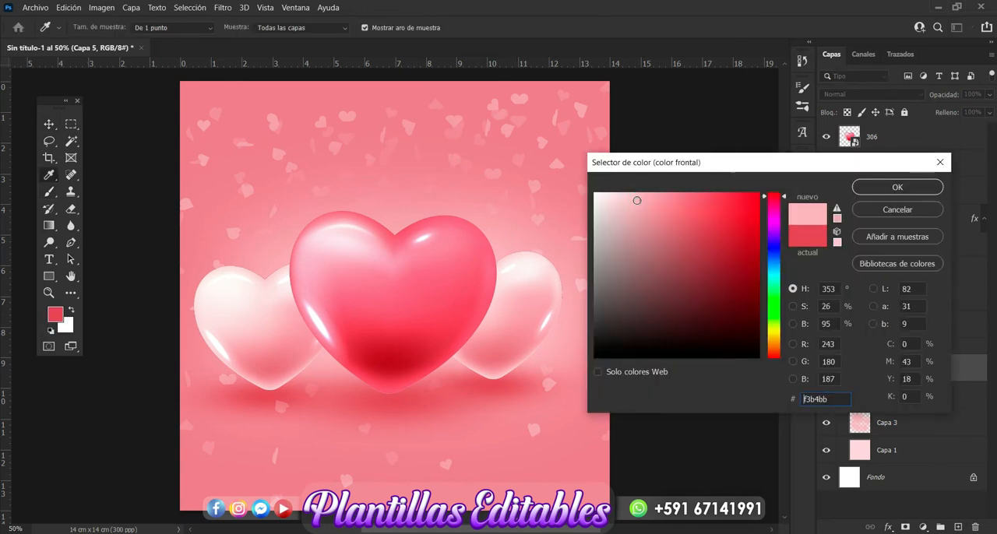
{"action": "left_click", "coordinate": [625, 196]}
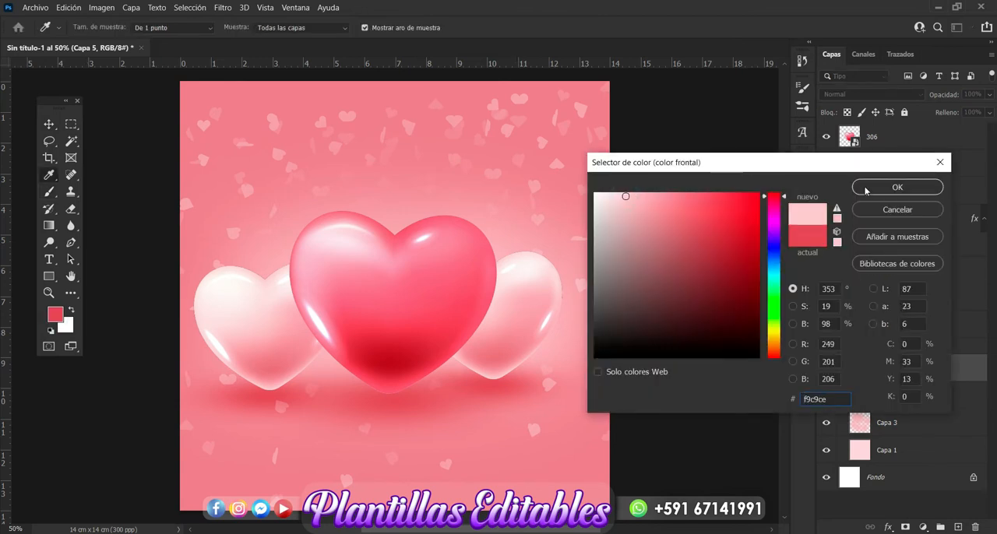
{"action": "left_click", "coordinate": [895, 186]}
{"action": "key", "text": "b"}
{"action": "left_click", "coordinate": [430, 267]}
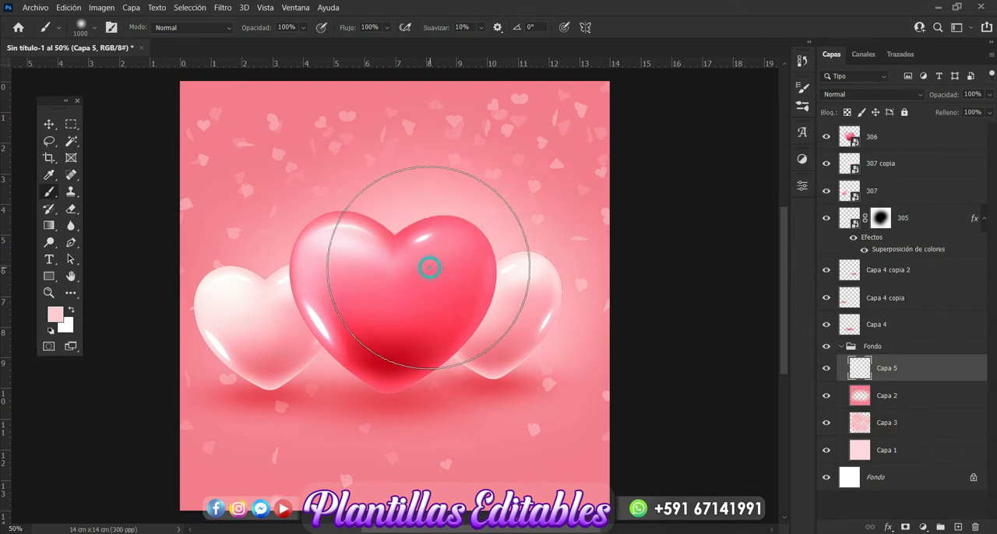
{"action": "left_click", "coordinate": [362, 259]}
{"action": "left_click", "coordinate": [296, 281]}
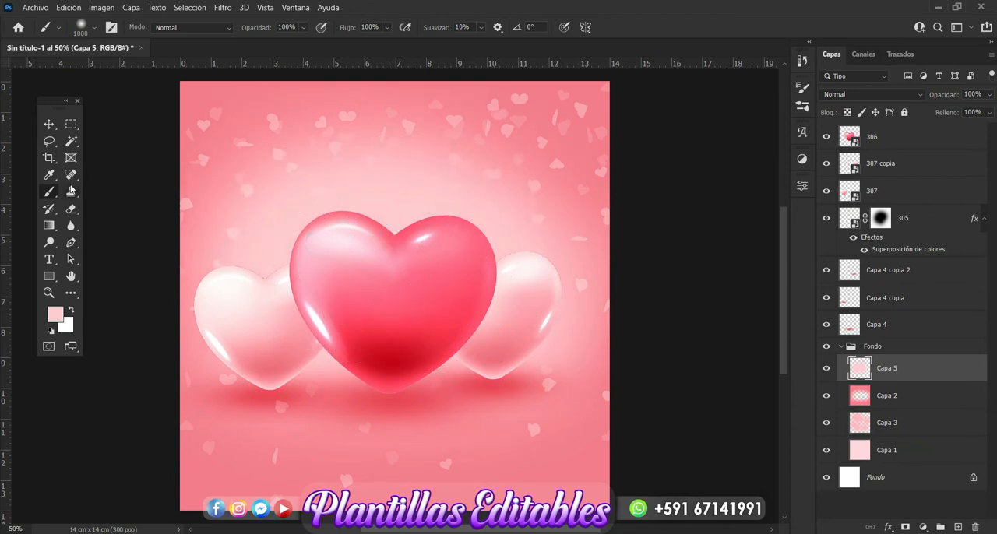
Switch to the Move tool, deselect Capa 5 and collapse the Fondo group.
{"action": "left_click", "coordinate": [50, 125]}
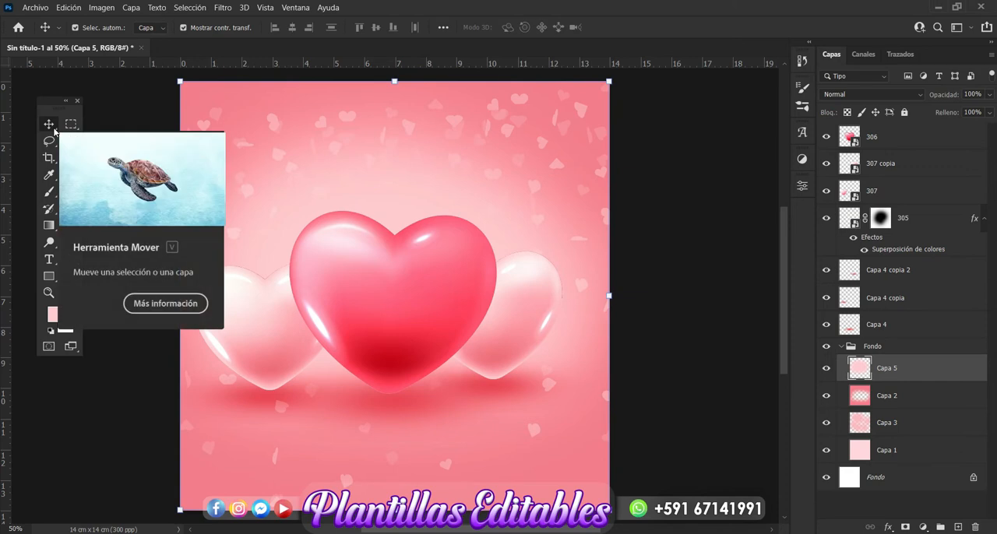
{"action": "left_click", "coordinate": [723, 309]}
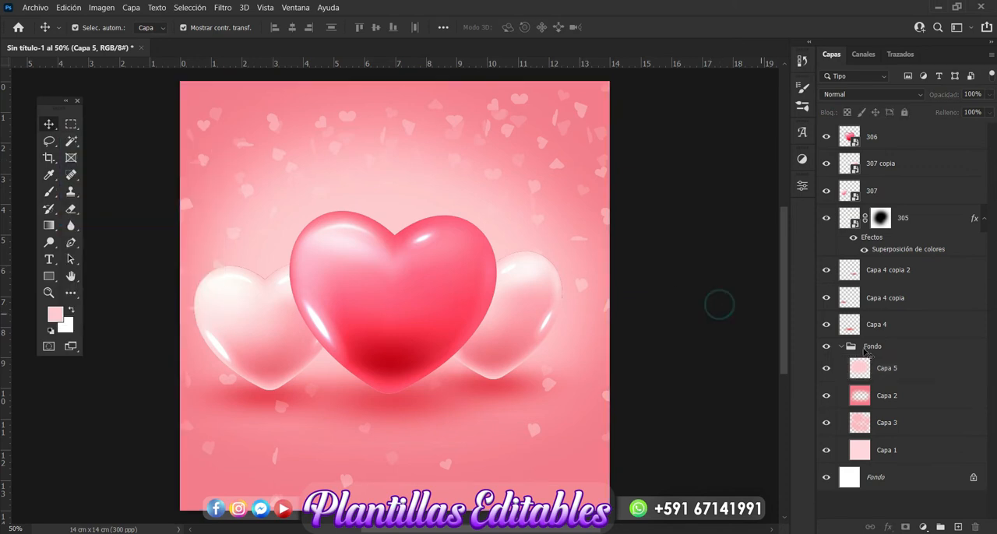
{"action": "left_click", "coordinate": [840, 348]}
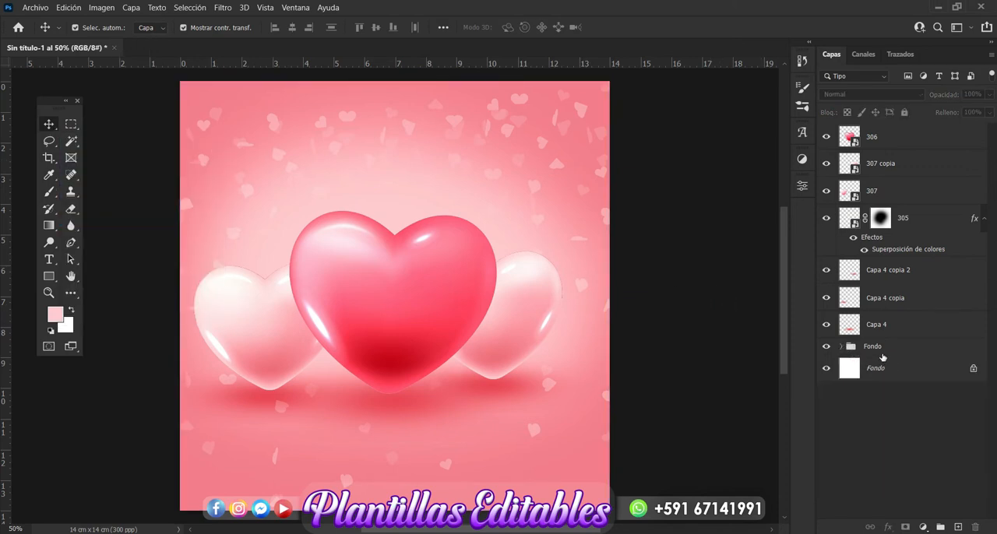
Draw a closed light pink Pen shape above the Fondo group, with twelve narrow rays fanning outward from behind the three hearts.
{"action": "left_click", "coordinate": [888, 350]}
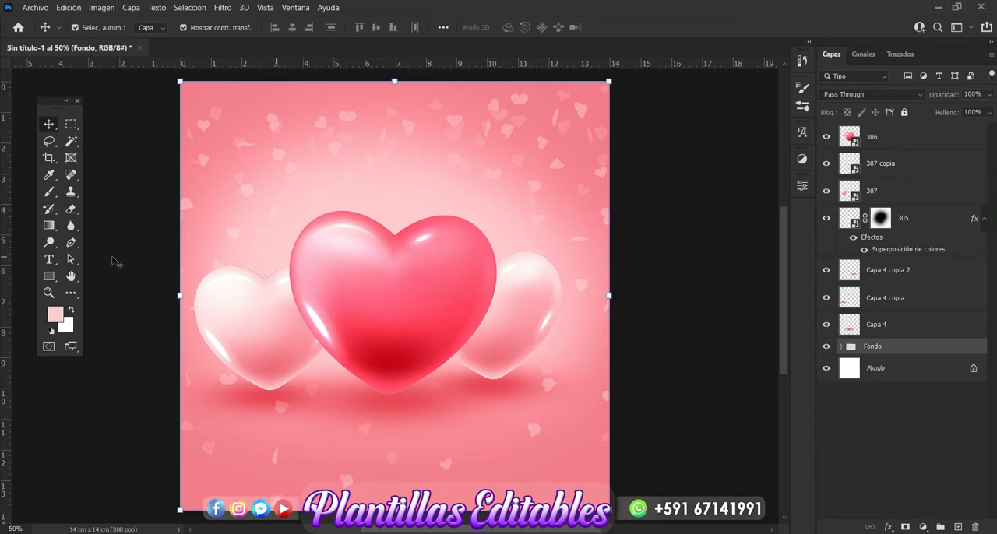
{"action": "left_click", "coordinate": [68, 245]}
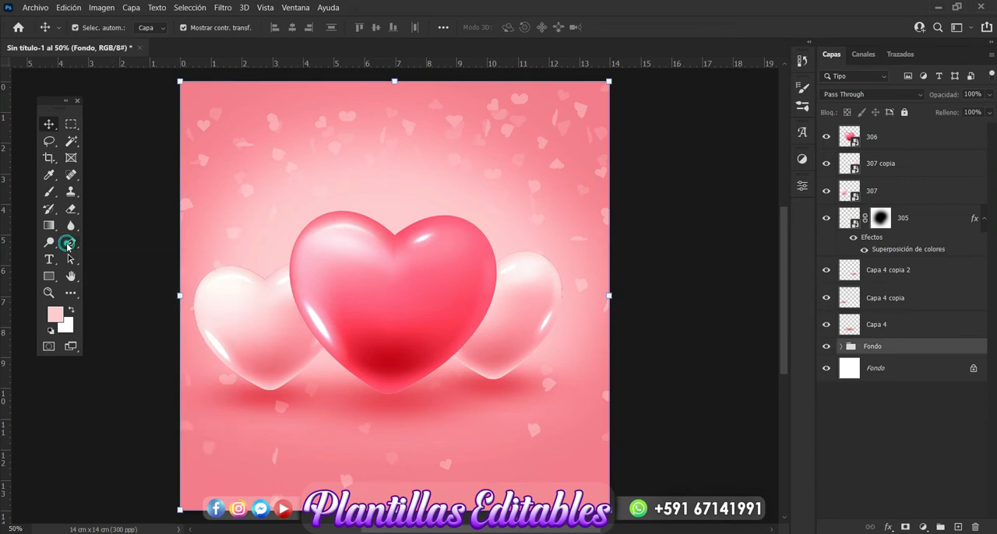
{"action": "left_click", "coordinate": [255, 373]}
{"action": "left_click", "coordinate": [197, 217]}
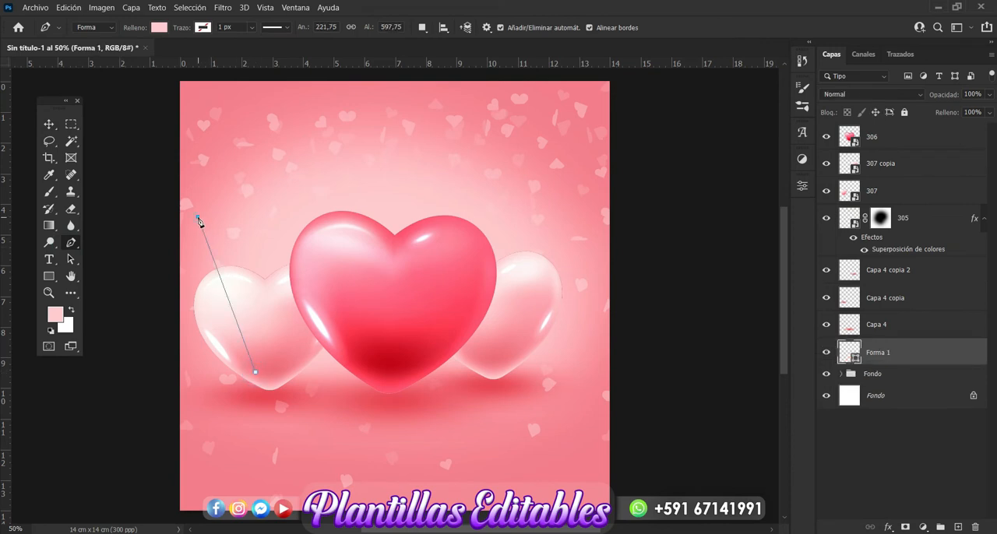
{"action": "left_click", "coordinate": [260, 346]}
{"action": "left_click", "coordinate": [220, 140]}
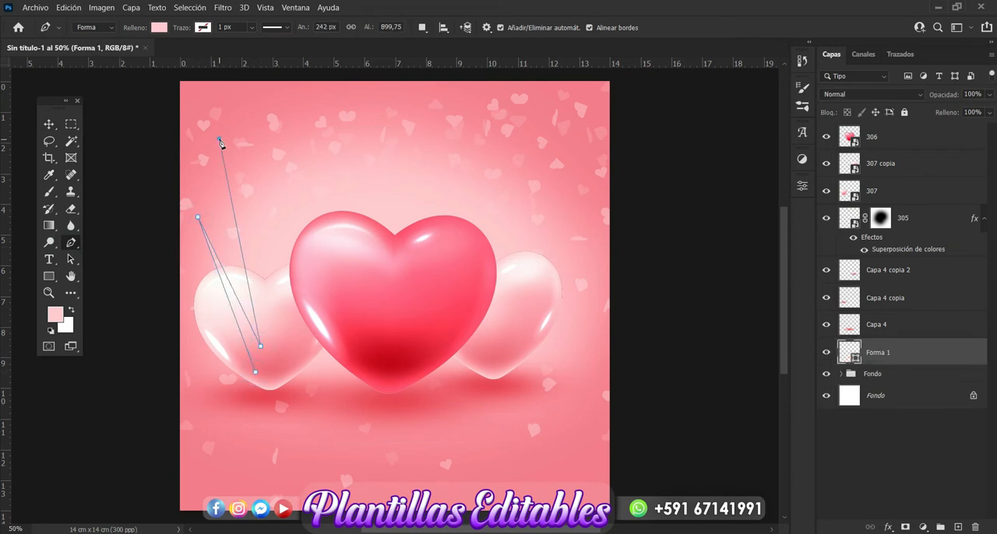
{"action": "left_click", "coordinate": [269, 324]}
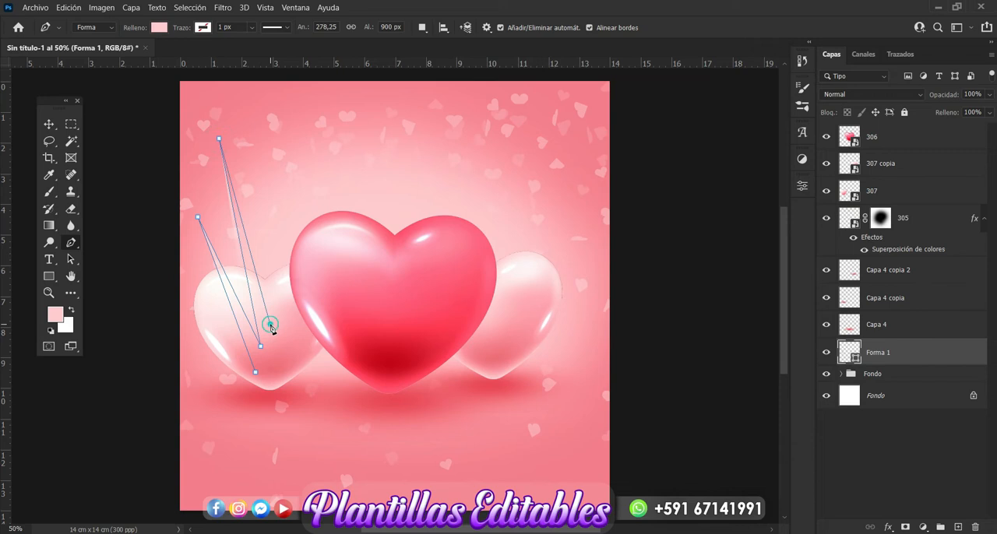
{"action": "left_click", "coordinate": [255, 124]}
{"action": "left_click", "coordinate": [278, 312]}
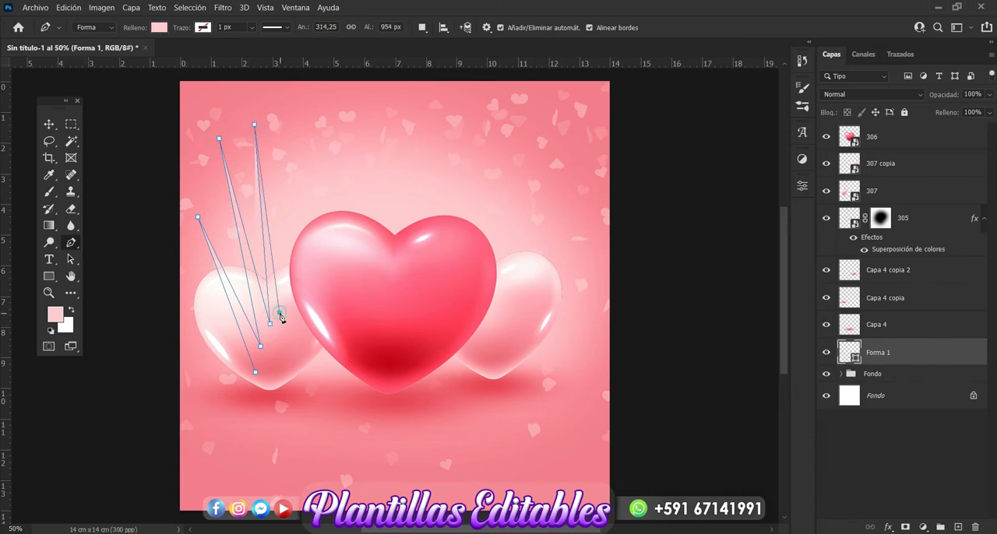
{"action": "left_click", "coordinate": [300, 106]}
{"action": "left_click", "coordinate": [309, 307]}
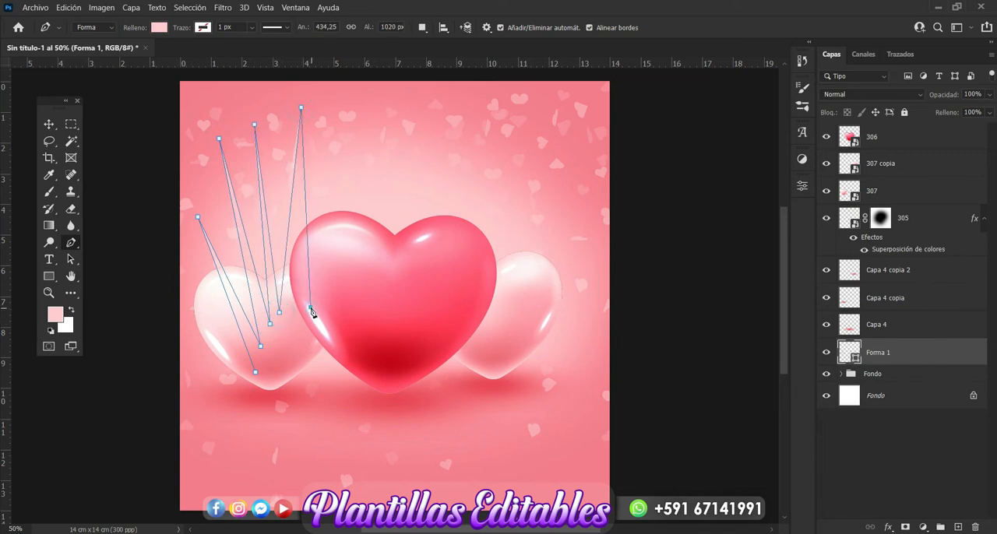
{"action": "left_click", "coordinate": [336, 116]}
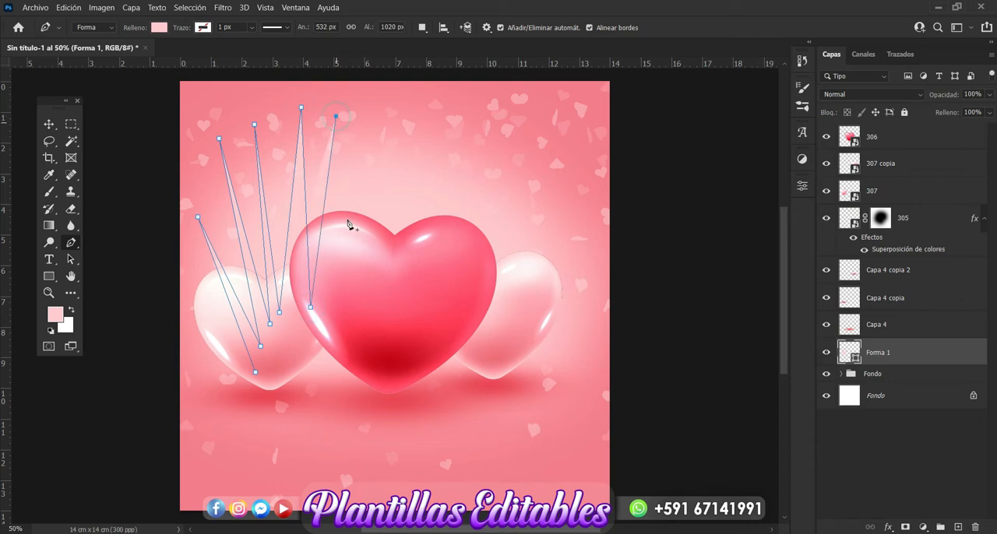
{"action": "left_click", "coordinate": [356, 285]}
{"action": "left_click", "coordinate": [383, 115]}
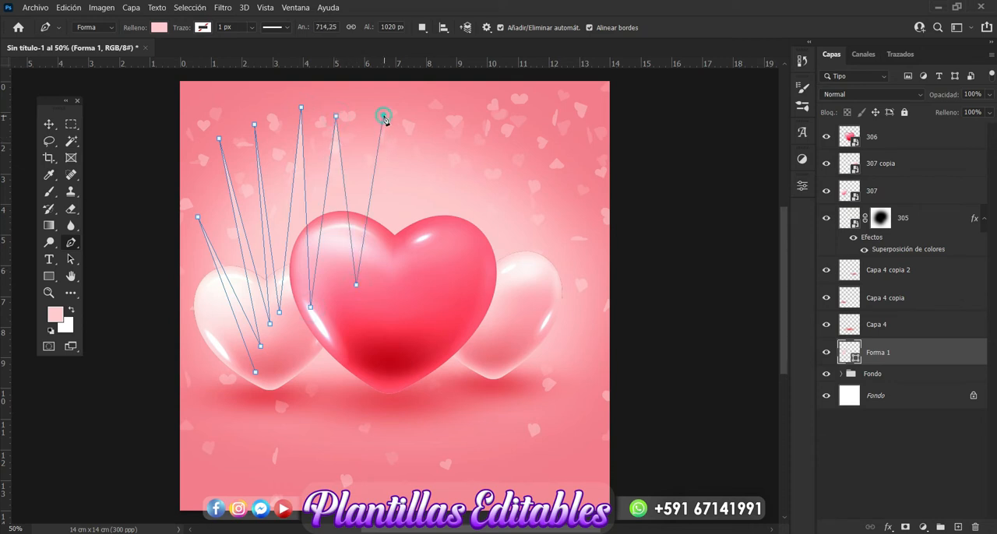
{"action": "left_click", "coordinate": [380, 267]}
{"action": "left_click", "coordinate": [431, 119]}
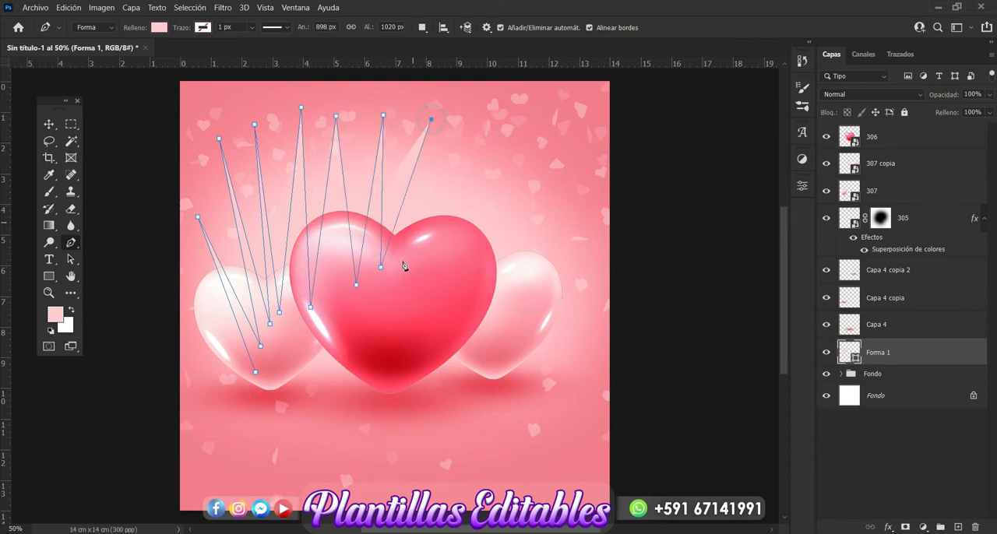
{"action": "left_click", "coordinate": [397, 271]}
{"action": "left_click", "coordinate": [479, 122]}
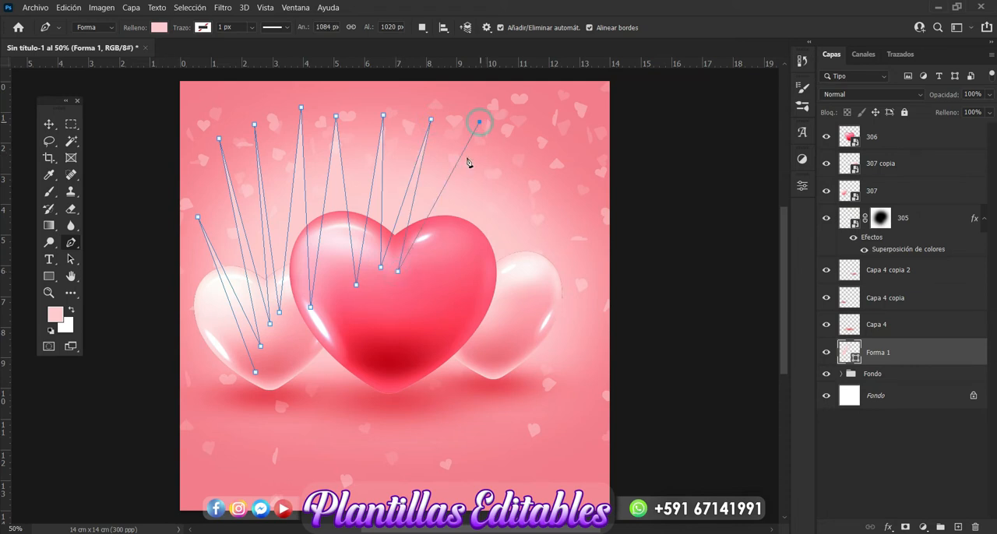
{"action": "left_click", "coordinate": [428, 286]}
{"action": "left_click", "coordinate": [544, 131]}
{"action": "left_click", "coordinate": [453, 284]}
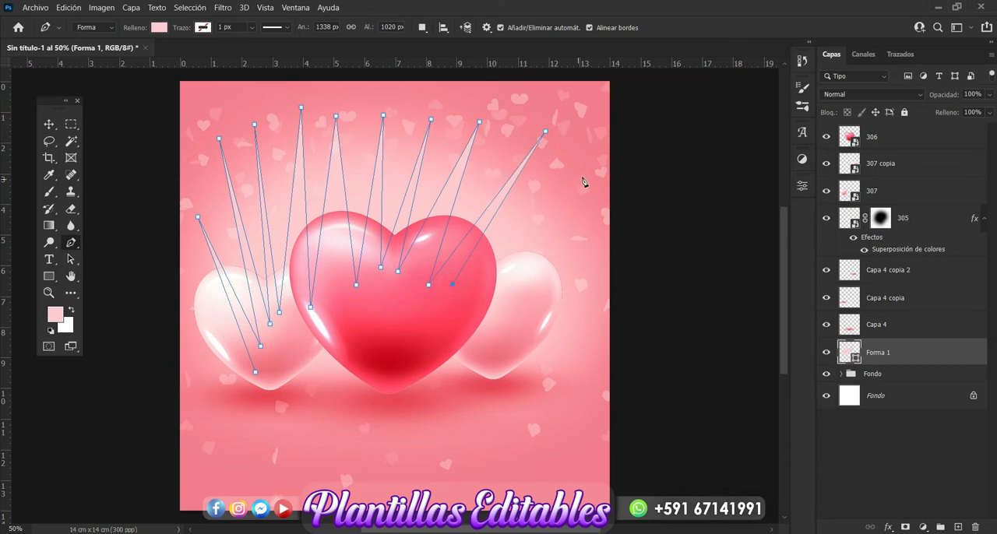
{"action": "left_click", "coordinate": [582, 176]}
{"action": "left_click", "coordinate": [476, 294]}
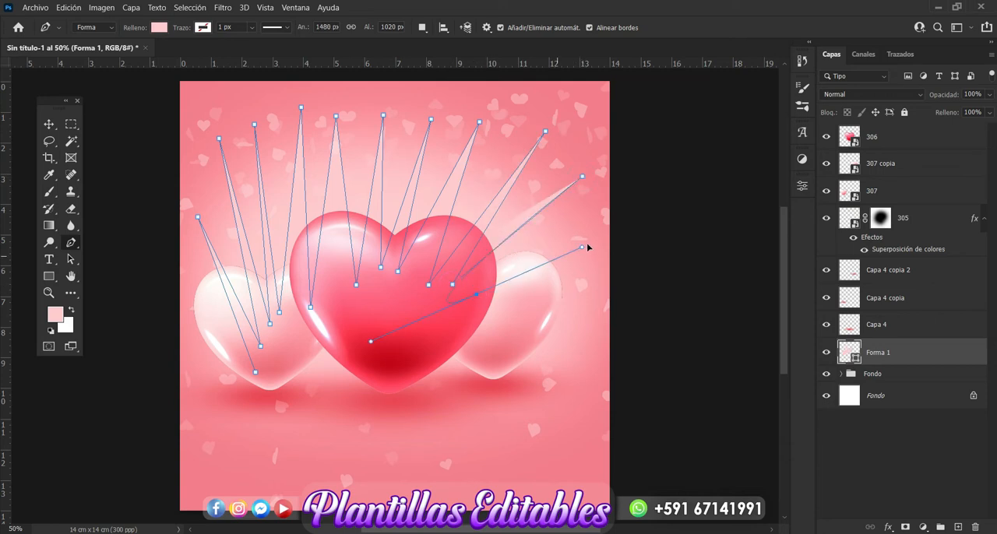
{"action": "left_click", "coordinate": [506, 300]}
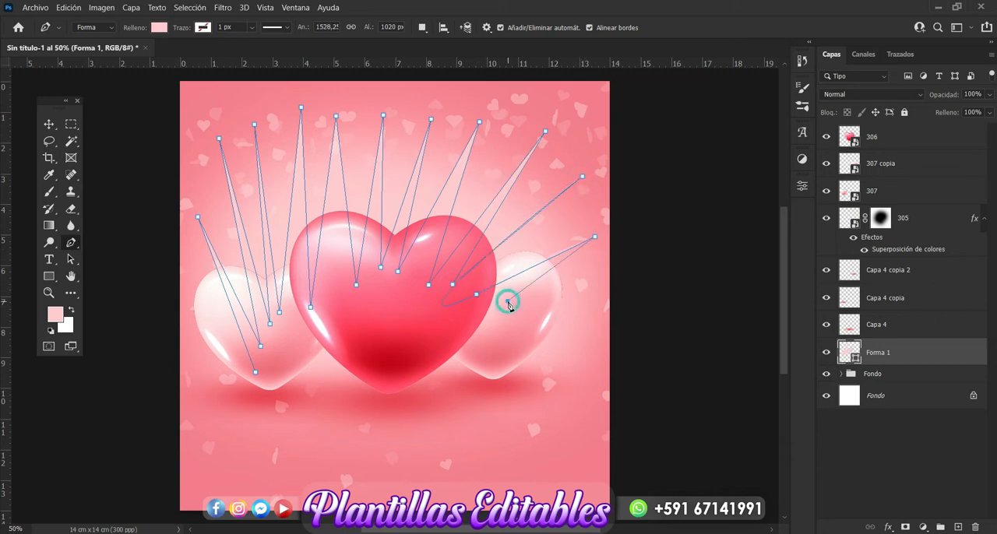
{"action": "left_click", "coordinate": [580, 291]}
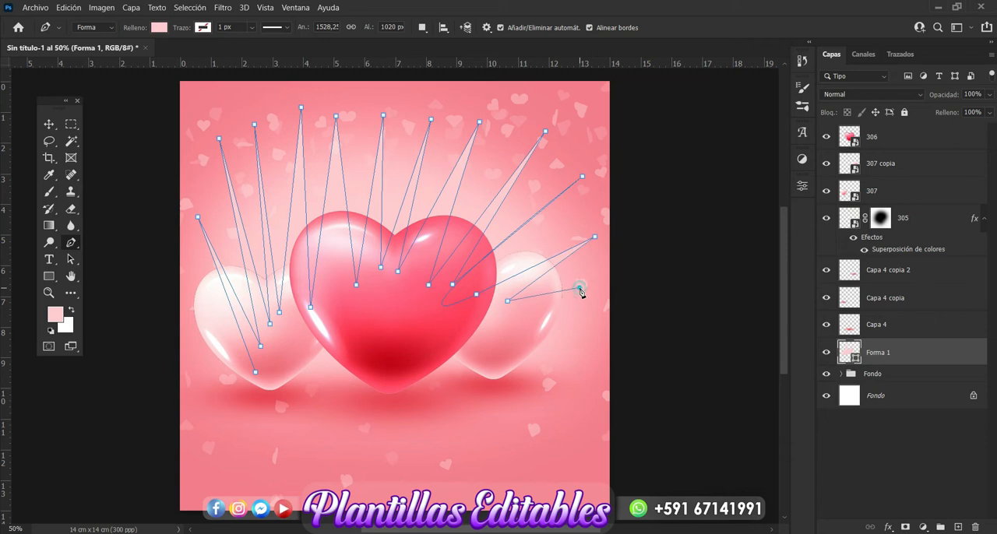
{"action": "left_click", "coordinate": [515, 326]}
{"action": "left_click", "coordinate": [323, 335]}
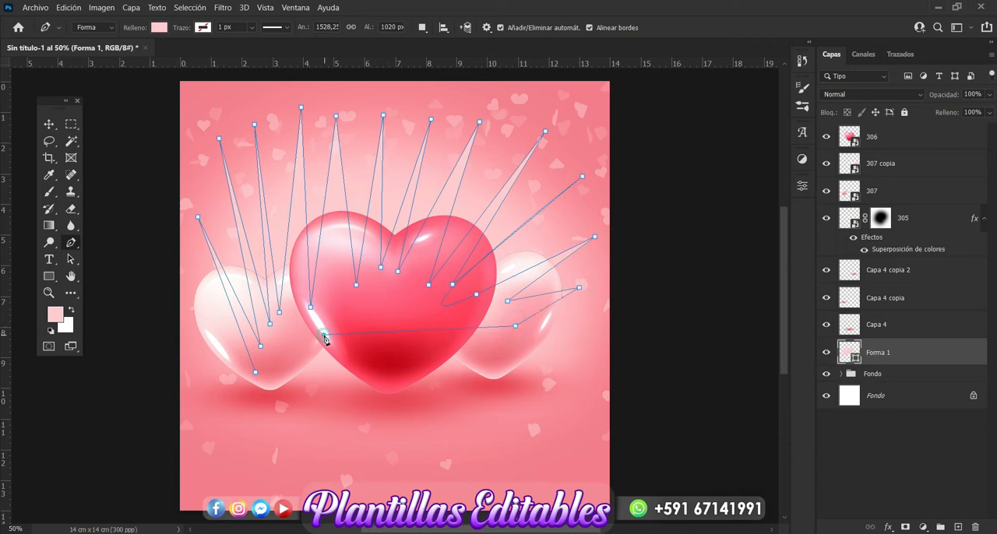
{"action": "left_click", "coordinate": [255, 373]}
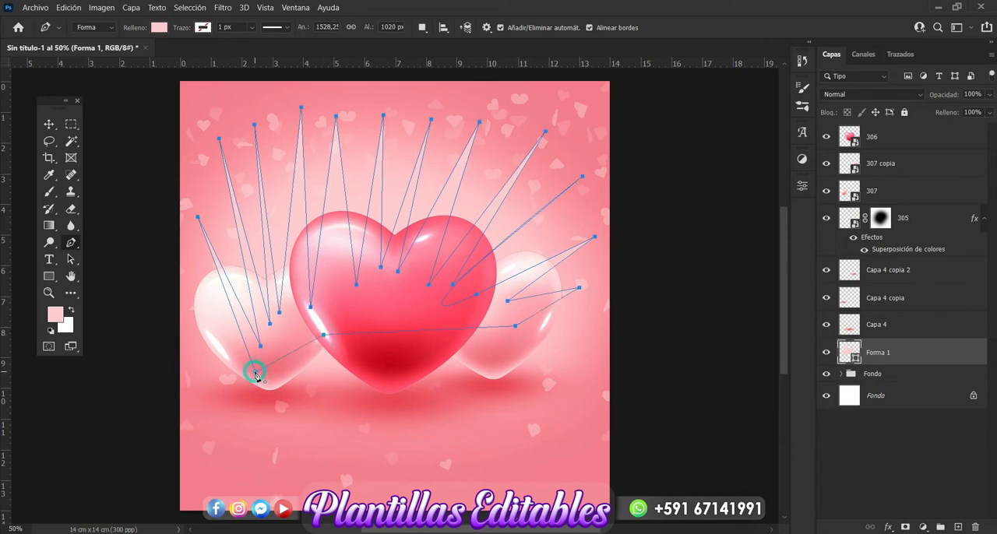
{"action": "left_click", "coordinate": [50, 126]}
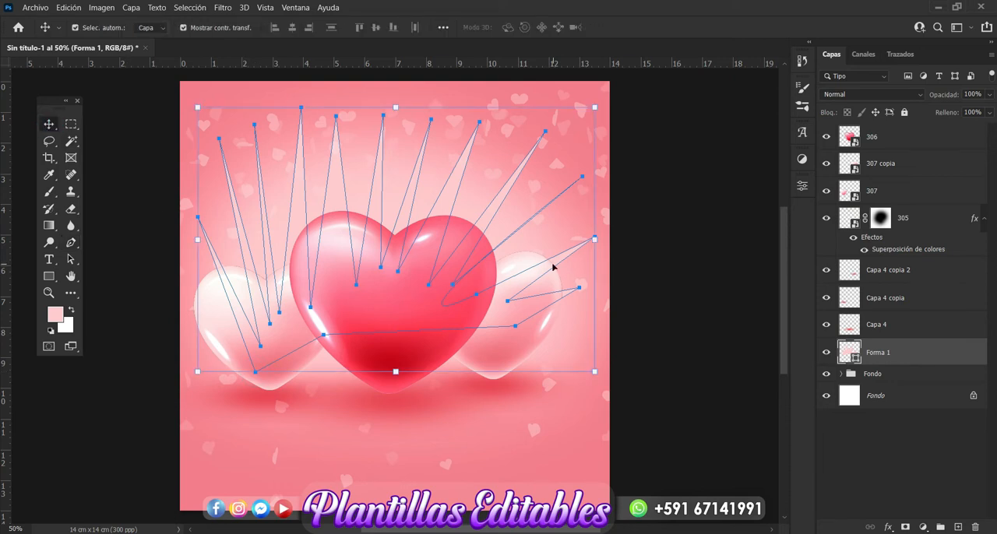
{"action": "left_click", "coordinate": [660, 291]}
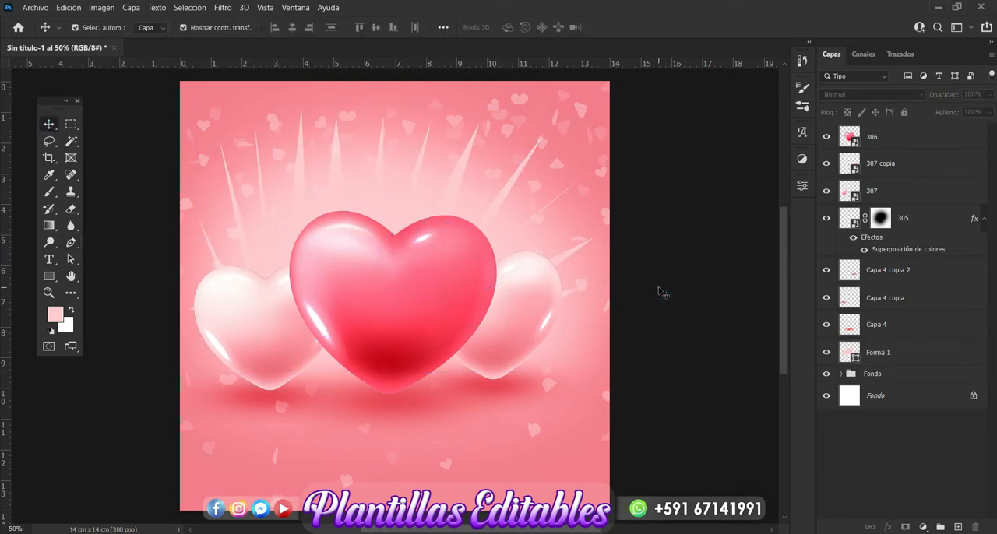
Convert the ray shape to a smart object and soften it into light beams with a Gaussian blur, leaving no layer selected.
{"action": "left_click", "coordinate": [577, 260]}
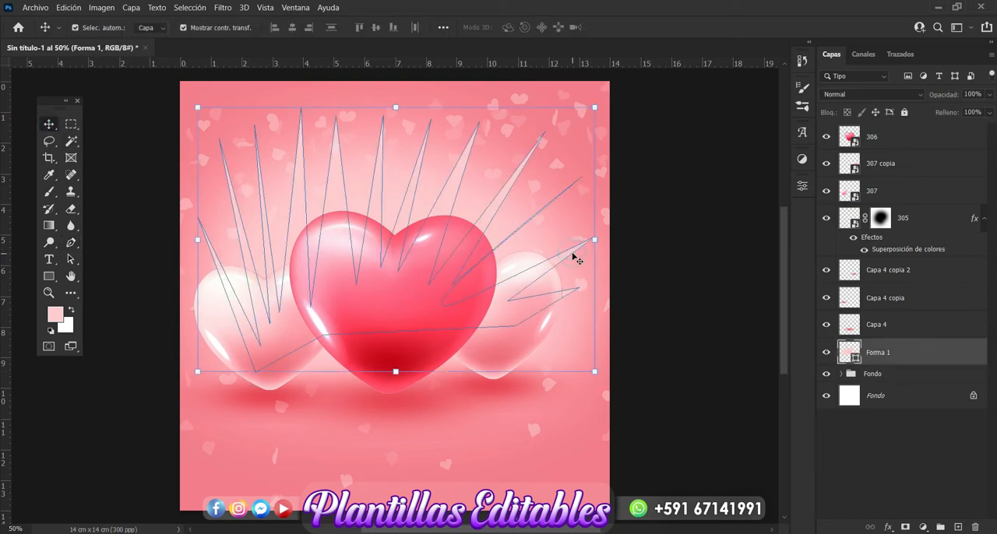
{"action": "left_click", "coordinate": [222, 8]}
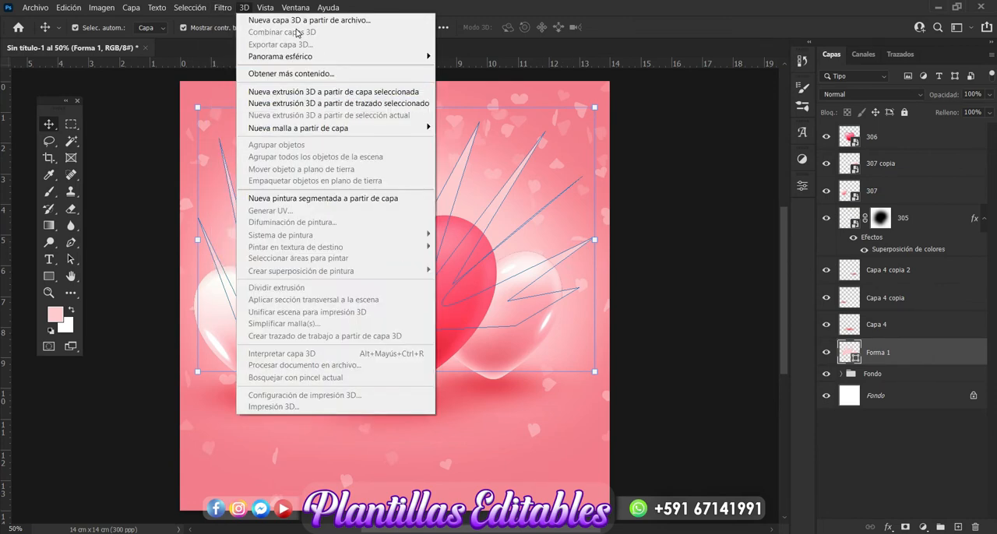
{"action": "left_click", "coordinate": [236, 10]}
{"action": "left_click", "coordinate": [219, 8]}
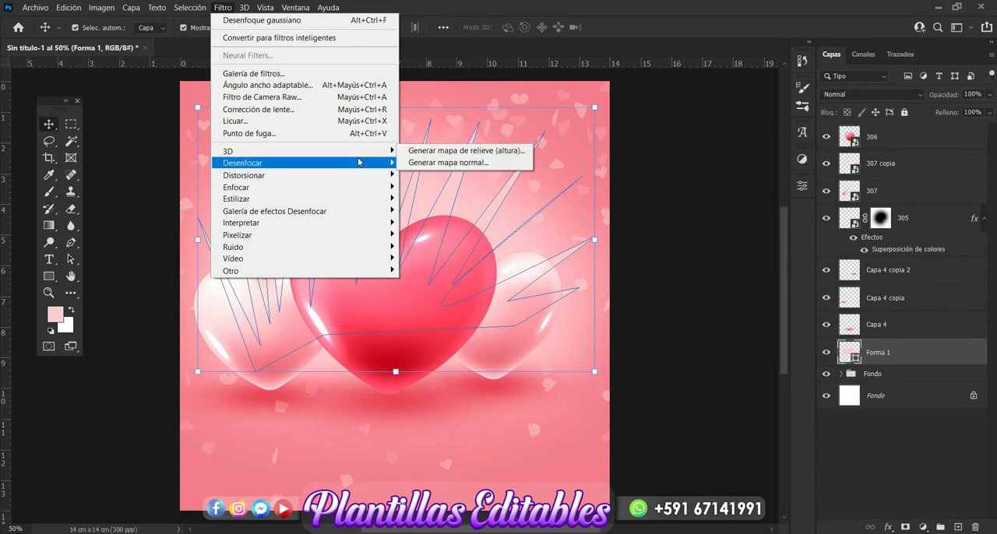
{"action": "mouse_move", "coordinate": [358, 163]}
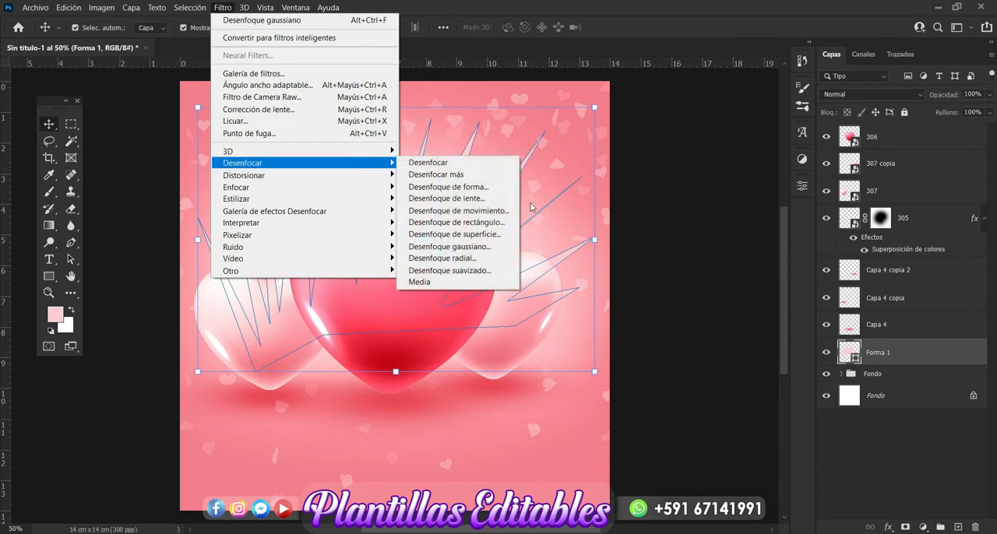
{"action": "left_click", "coordinate": [502, 246]}
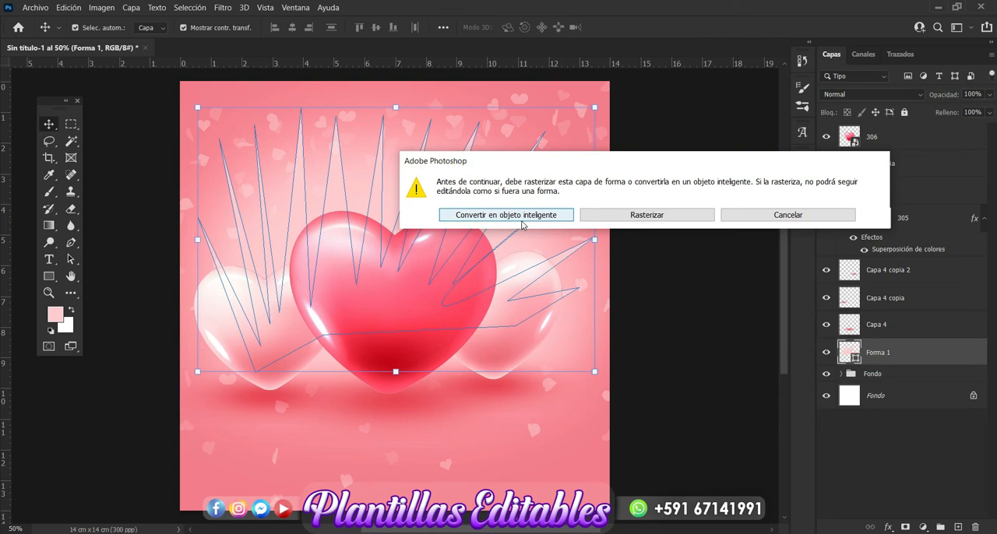
{"action": "left_click", "coordinate": [521, 221]}
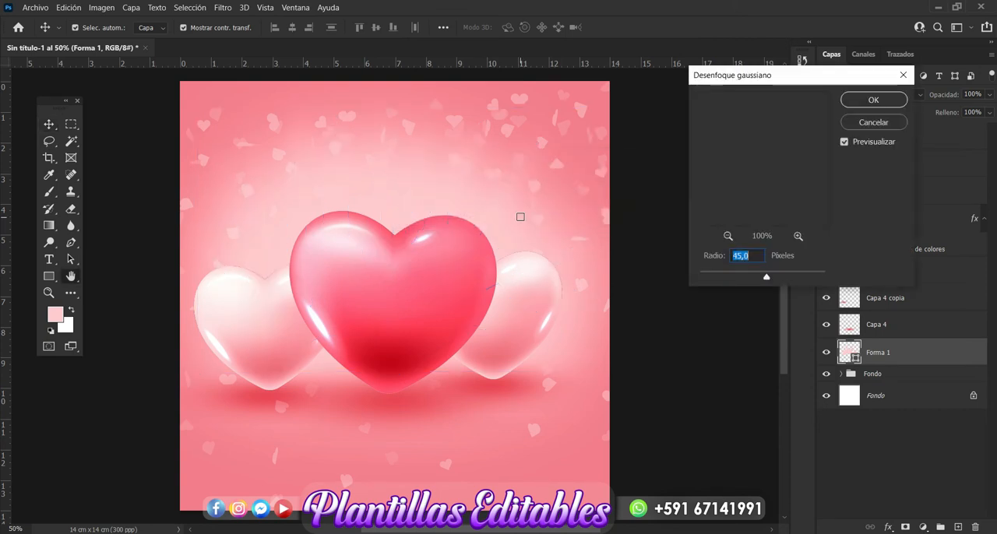
{"action": "left_click_drag", "start_coordinate": [766, 283], "coordinate": [751, 280]}
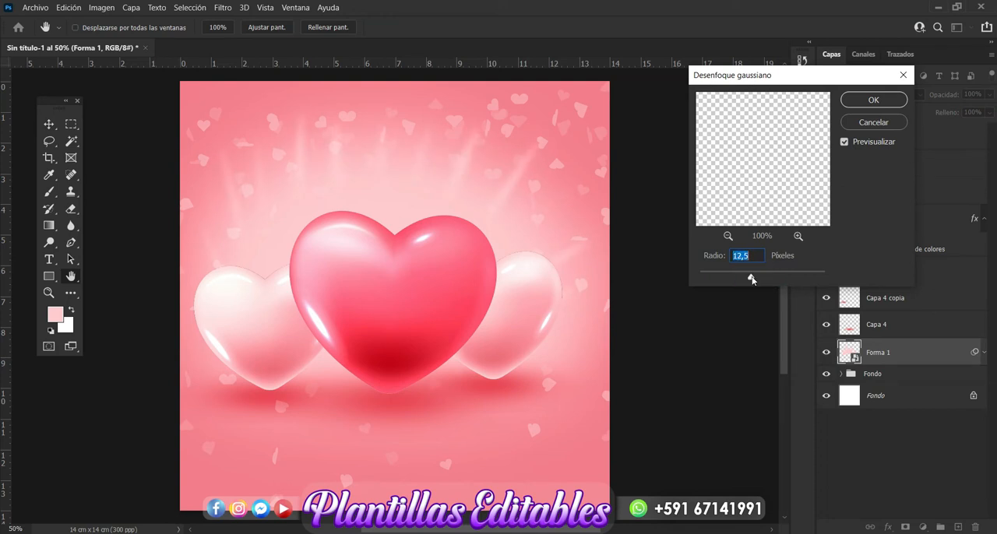
{"action": "left_click_drag", "start_coordinate": [753, 280], "coordinate": [755, 281]}
{"action": "left_click", "coordinate": [888, 102]}
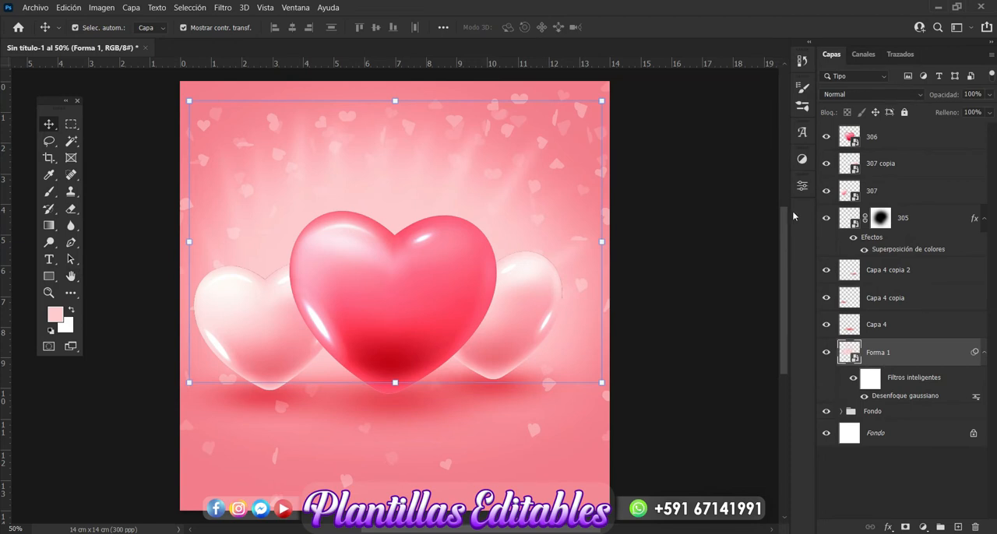
{"action": "left_click", "coordinate": [724, 349]}
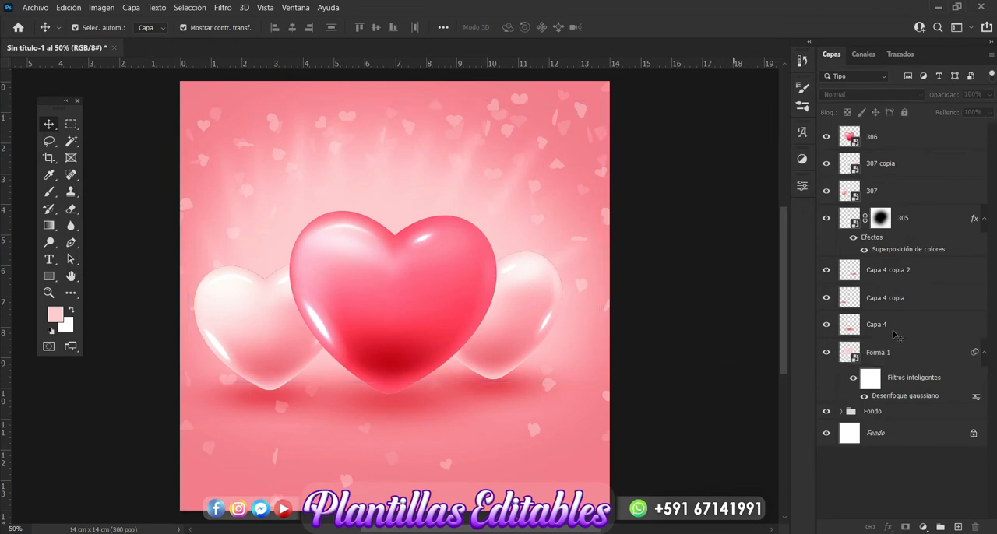
Group the layers Capa 4, Capa 4 copia and Capa 4 copia 2 as "Sobras" and turn the Forma 1 light rays on.
{"action": "left_click", "coordinate": [878, 276]}
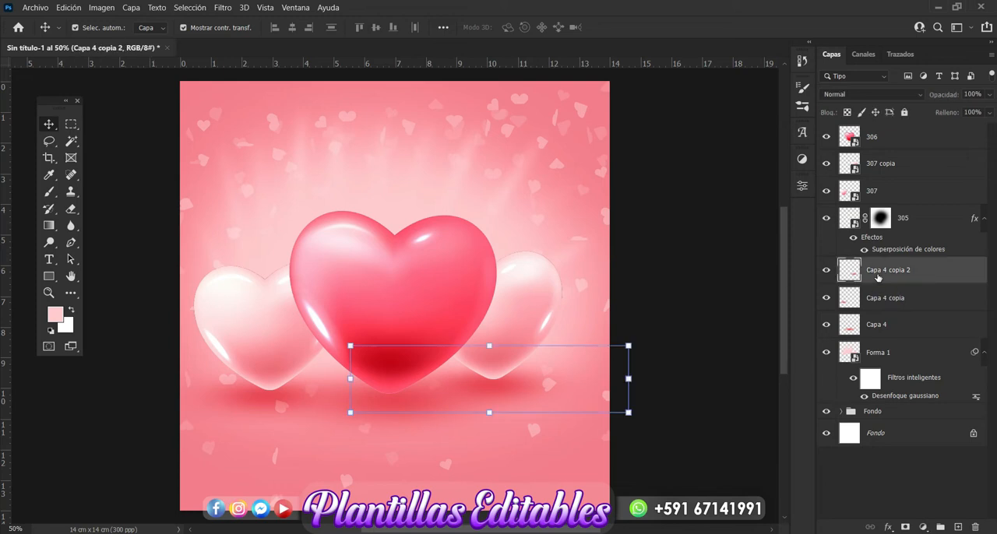
{"action": "left_click", "coordinate": [873, 328], "text": "shift"}
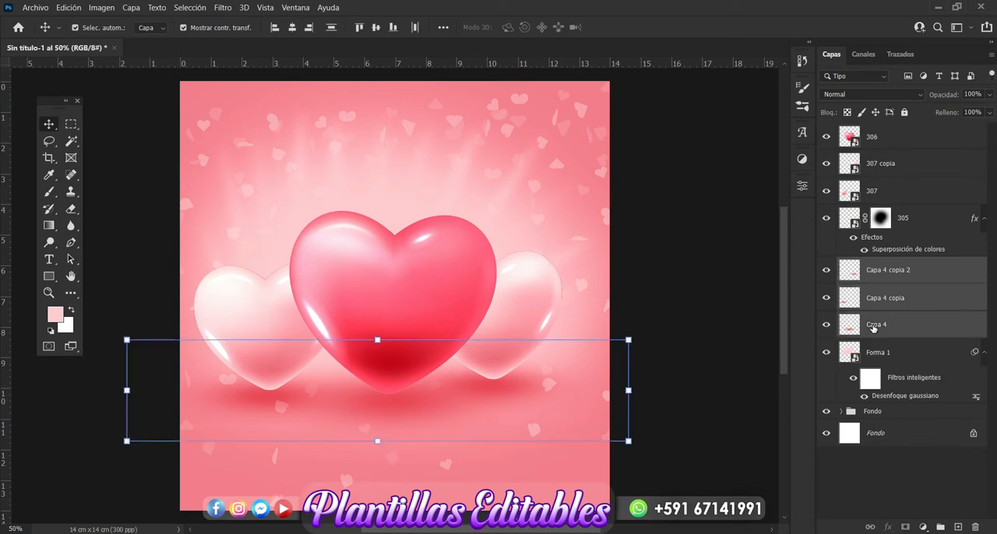
{"action": "key", "text": "ctrl+g"}
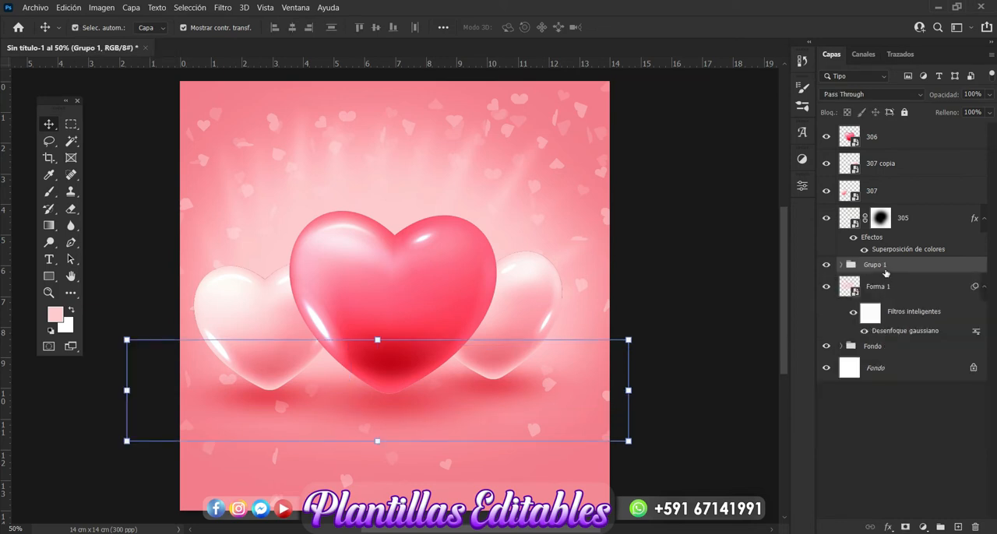
{"action": "double_click", "coordinate": [884, 268]}
{"action": "key", "text": "BackSpace"}
{"action": "key", "text": "Return"}
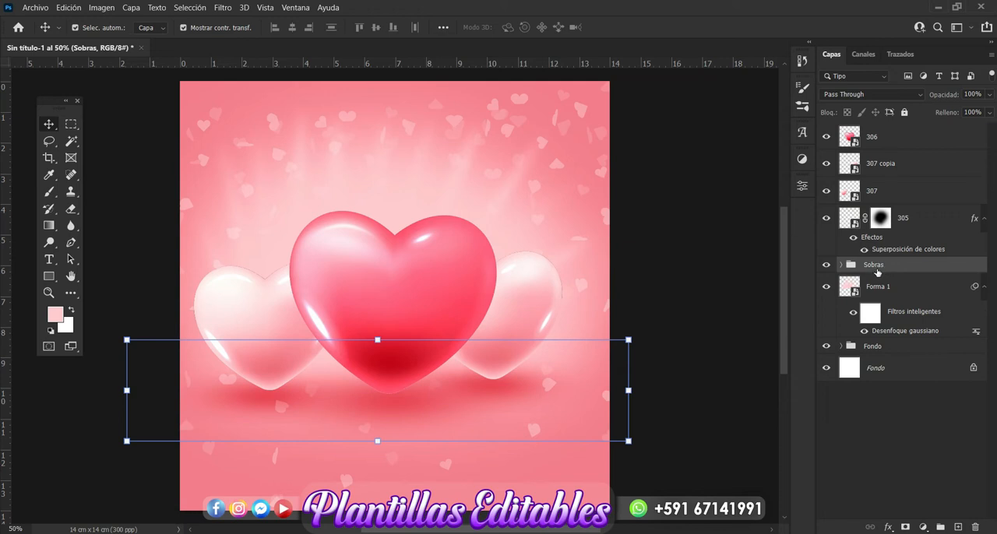
{"action": "left_click", "coordinate": [826, 292]}
Group the heart layers 306, 307 copia and 307 and name the group "Corazones".
{"action": "left_click", "coordinate": [885, 140]}
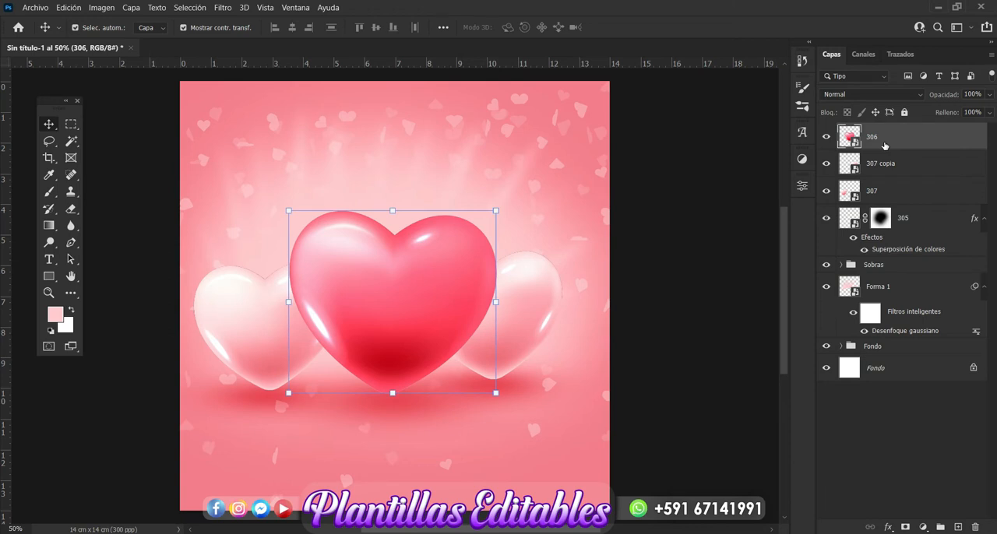
{"action": "left_click", "coordinate": [876, 196], "text": "shift"}
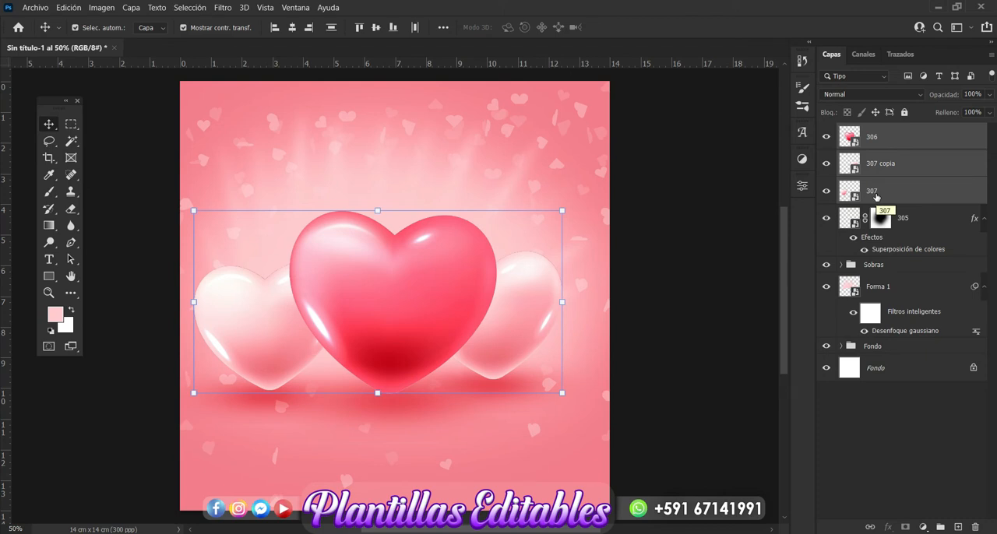
{"action": "key", "text": "ctrl+g"}
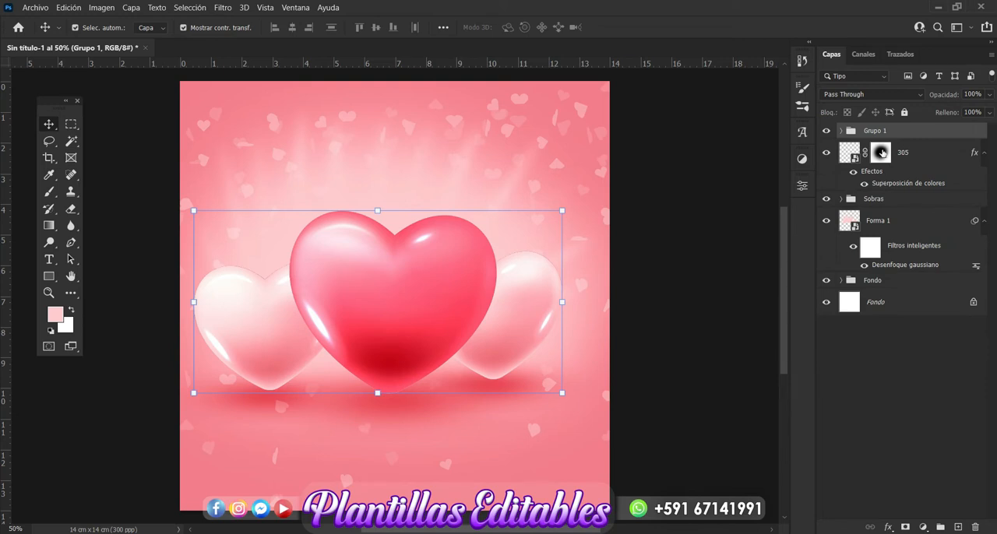
{"action": "double_click", "coordinate": [874, 131]}
{"action": "key", "text": "BackSpace"}
{"action": "type", "text": "Corazones"}
{"action": "key", "text": "Return"}
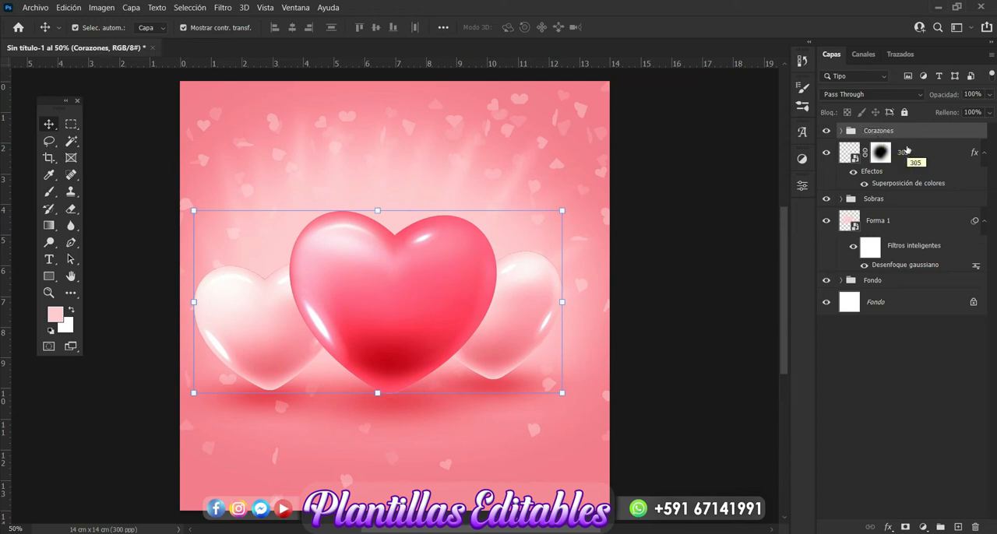
Compare the design with and without the confetti layer 305, then leave no layer selected.
{"action": "left_click", "coordinate": [905, 150]}
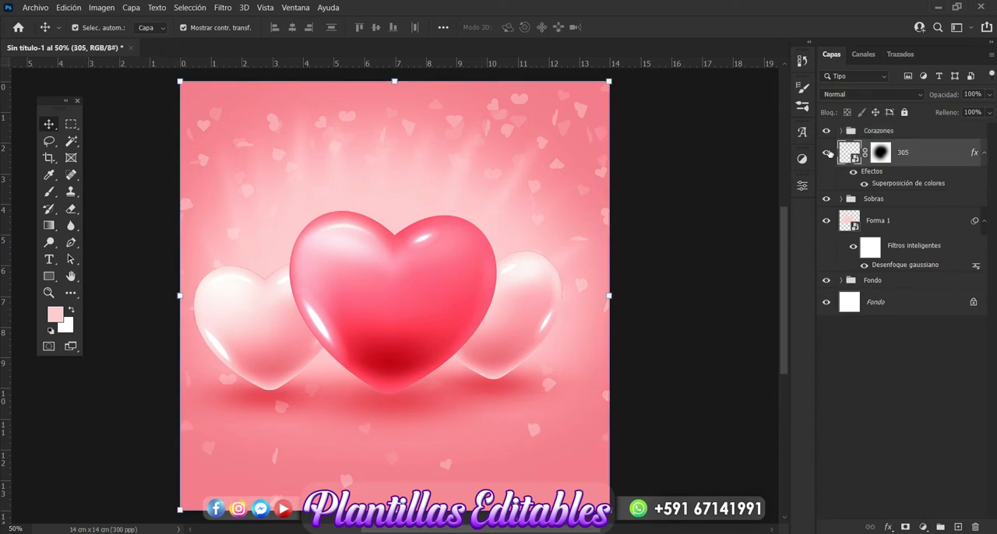
{"action": "left_click", "coordinate": [829, 153]}
{"action": "left_click", "coordinate": [829, 152]}
{"action": "left_click", "coordinate": [660, 400]}
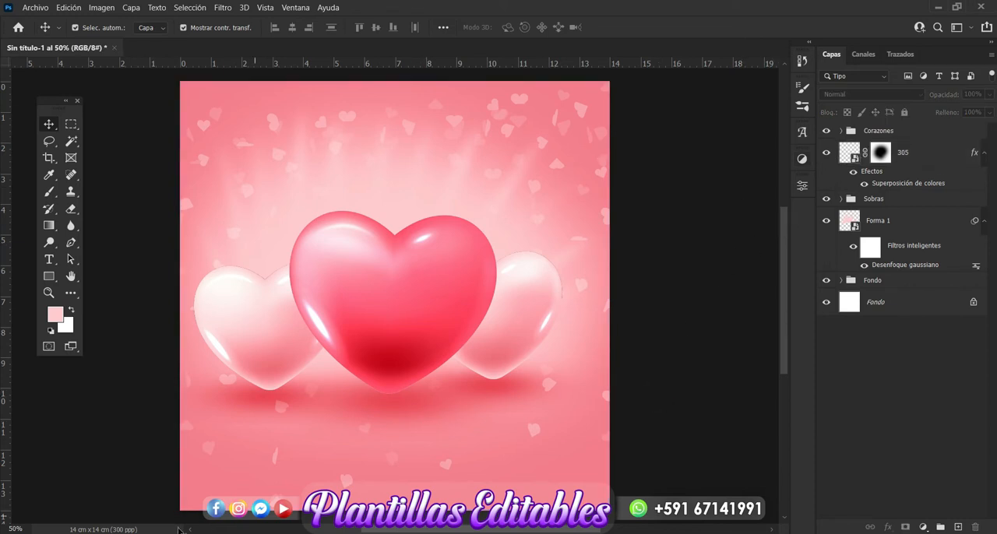
Place rose image 302 from the love folder in File Explorer, scaled to 3.87%, between the pale left heart and the large heart.
{"action": "key", "text": "alt+Tab"}
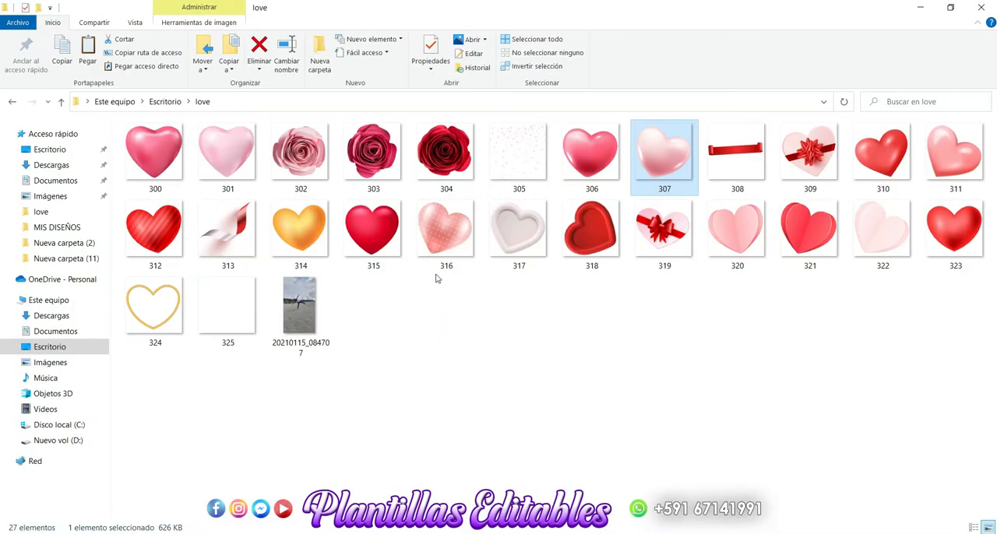
{"action": "left_click_drag", "start_coordinate": [307, 166], "coordinate": [297, 409]}
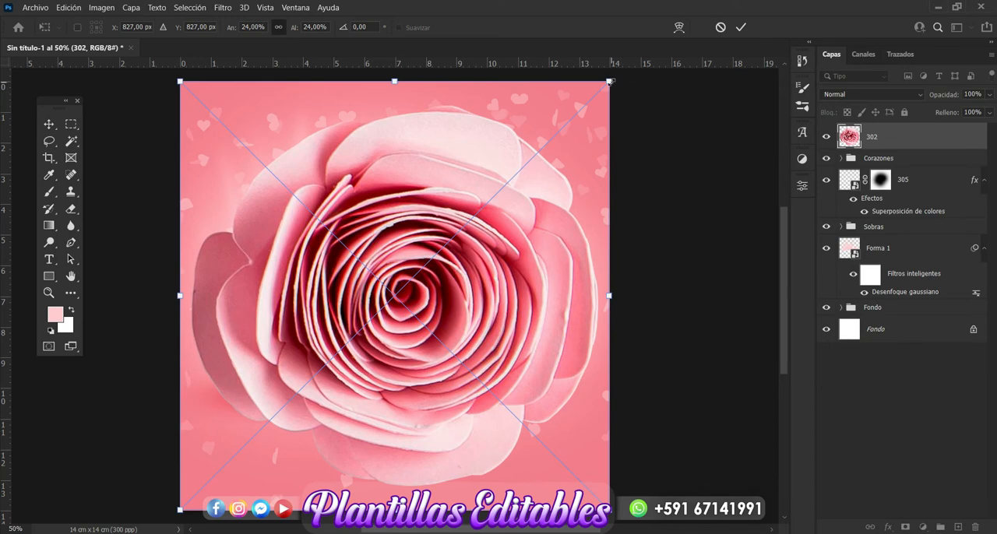
{"action": "left_click_drag", "start_coordinate": [609, 81], "coordinate": [276, 281]}
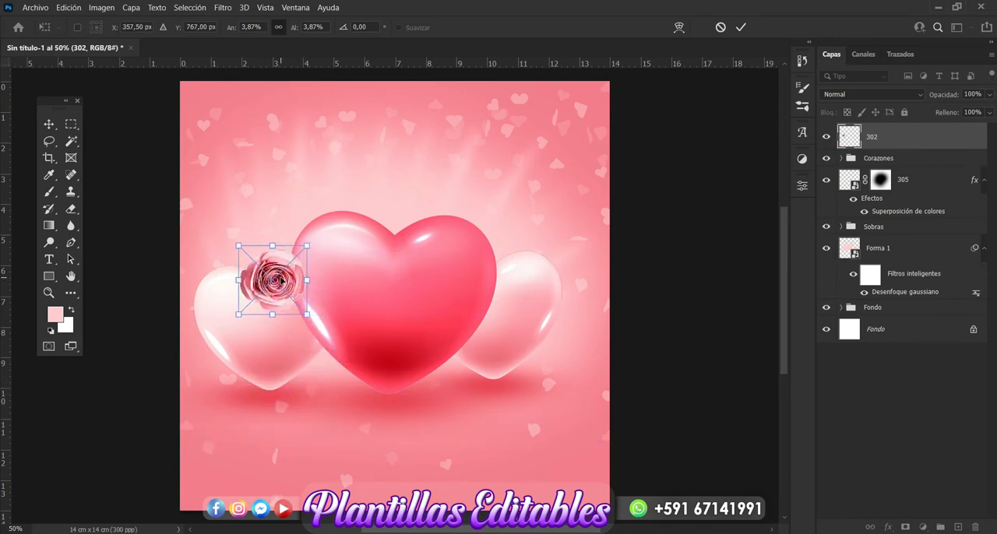
{"action": "key", "text": "Return"}
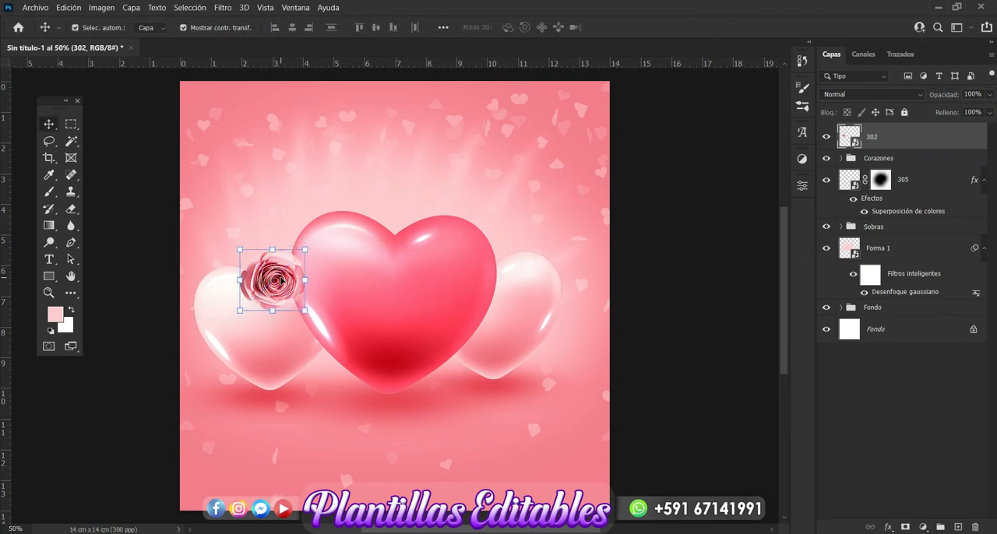
Duplicate the pale rose three times, placing copies at the large heart's top notch, its upper right and its lower left edge.
{"action": "key", "text": "ctrl+j"}
{"action": "left_click_drag", "start_coordinate": [286, 284], "coordinate": [510, 265]}
{"action": "key", "text": "ctrl+j"}
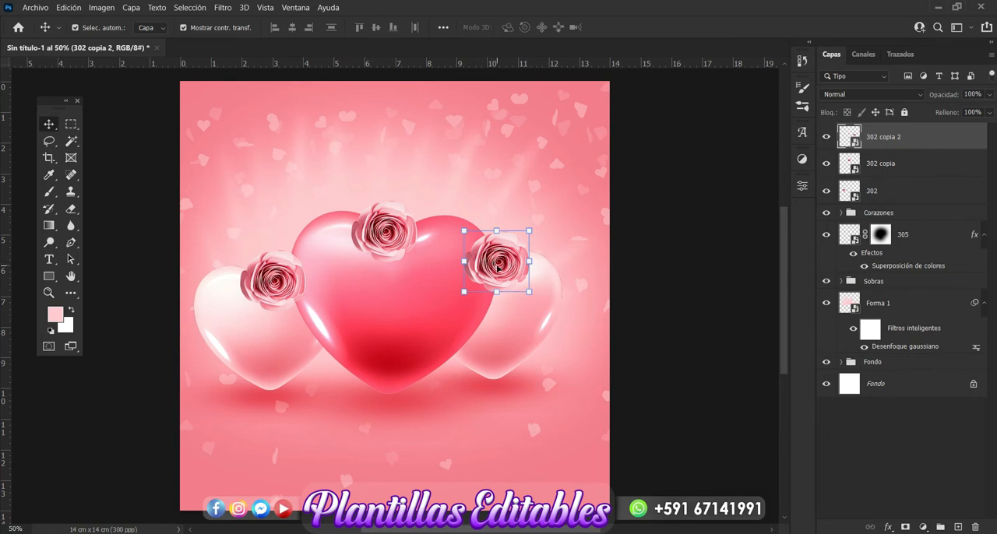
{"action": "key", "text": "ctrl+j"}
{"action": "left_click_drag", "start_coordinate": [498, 267], "coordinate": [331, 363]}
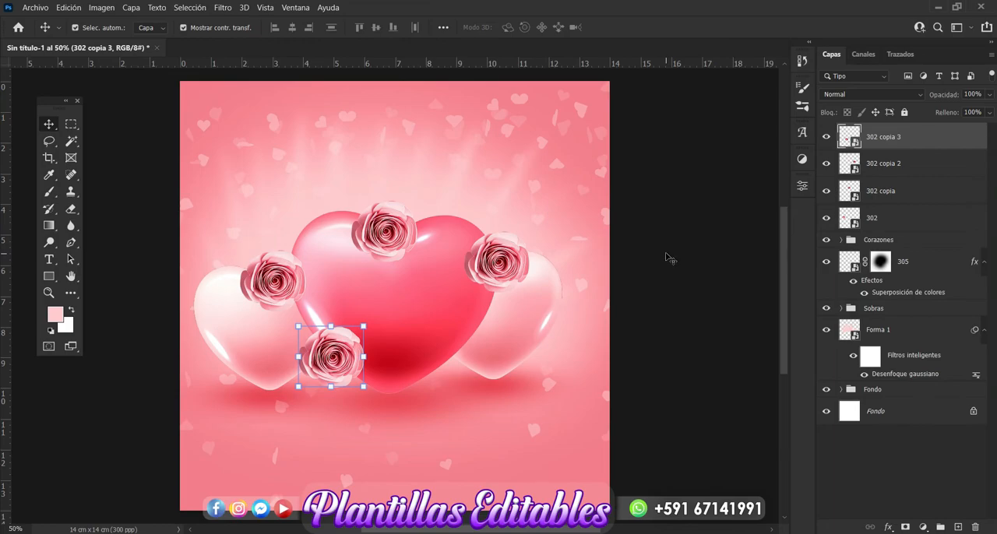
Place rose image 303 from the love folder in File Explorer, scaled down slightly larger than the pale roses, on the large heart's upper left.
{"action": "left_click", "coordinate": [328, 533]}
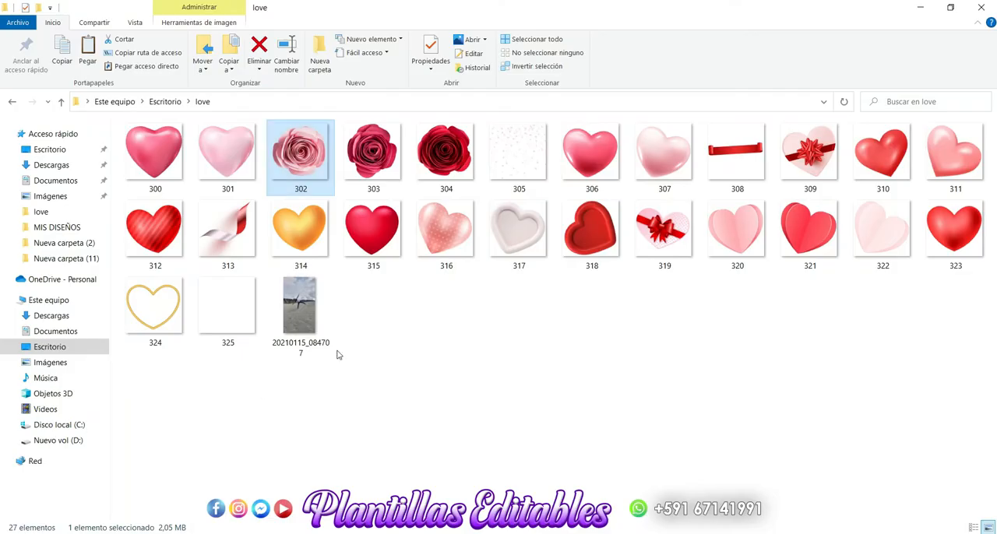
{"action": "left_click", "coordinate": [369, 339]}
{"action": "left_click_drag", "start_coordinate": [383, 161], "coordinate": [347, 380]}
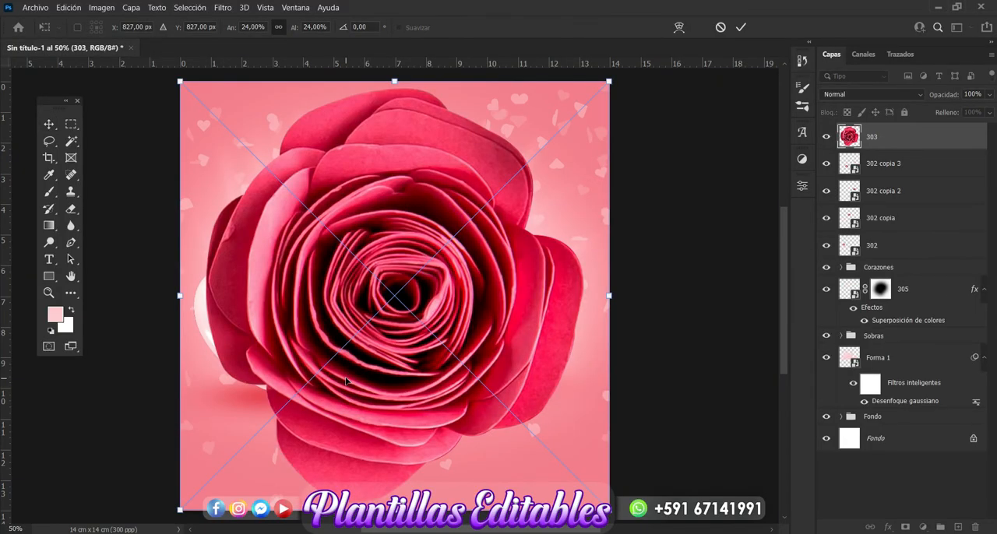
{"action": "key", "text": "Return"}
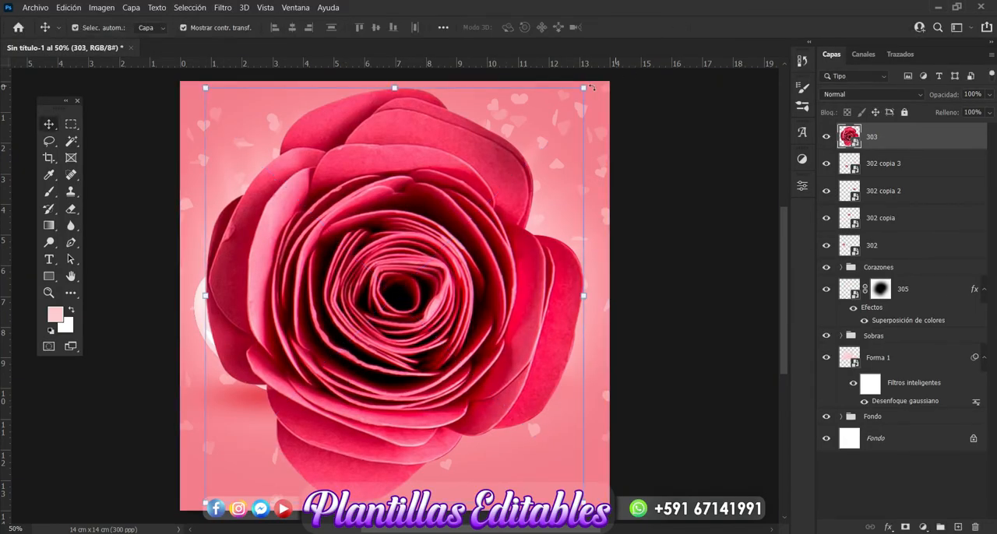
{"action": "left_click_drag", "start_coordinate": [584, 87], "coordinate": [387, 318]}
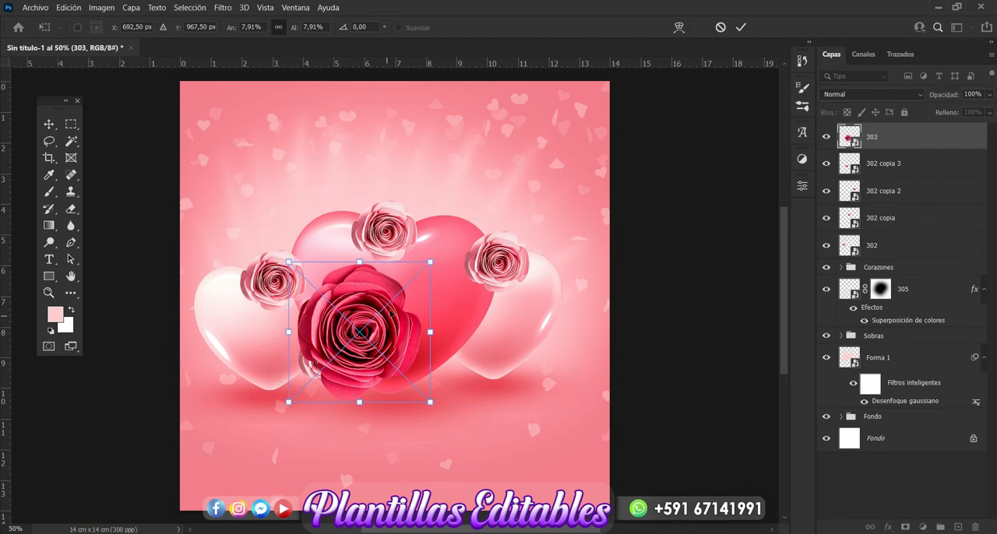
{"action": "left_click_drag", "start_coordinate": [430, 263], "coordinate": [383, 310]}
{"action": "left_click_drag", "start_coordinate": [358, 348], "coordinate": [343, 236]}
{"action": "key", "text": "Return"}
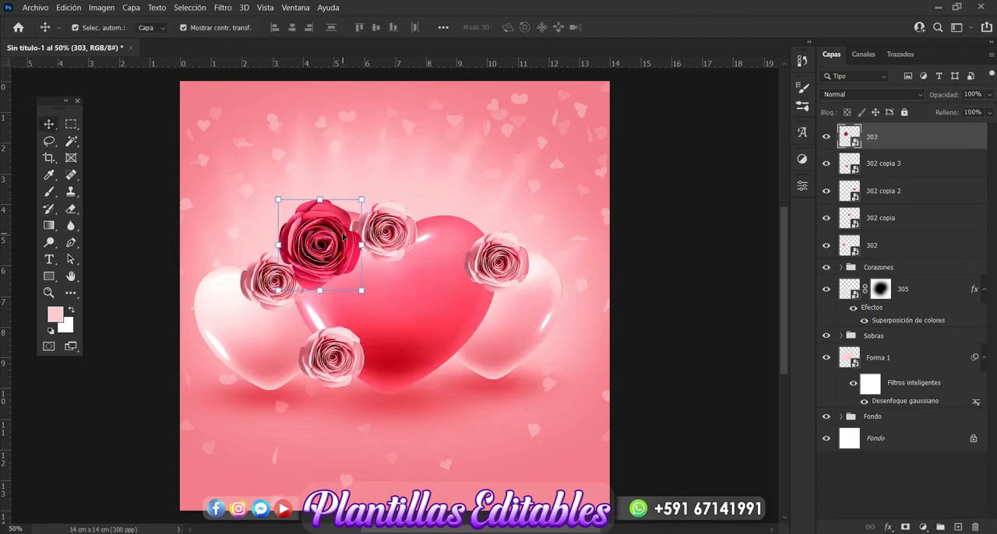
Duplicate the dark pink rose twice, placing one copy over the right heart and one at the large heart's lower right.
{"action": "key", "text": "ctrl+j"}
{"action": "left_click_drag", "start_coordinate": [344, 253], "coordinate": [564, 314]}
{"action": "key", "text": "ctrl"}
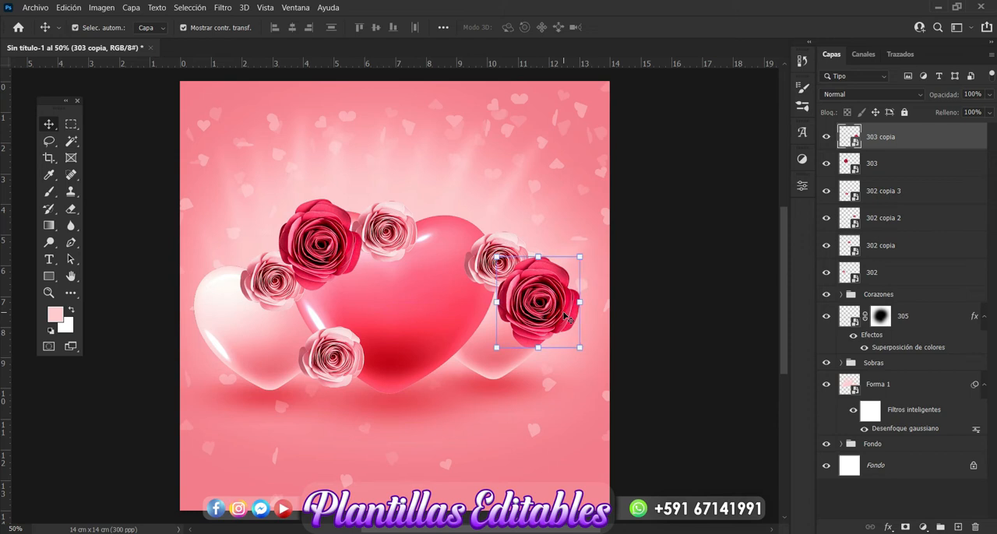
{"action": "key", "text": "ctrl+j"}
{"action": "left_click_drag", "start_coordinate": [564, 314], "coordinate": [462, 359]}
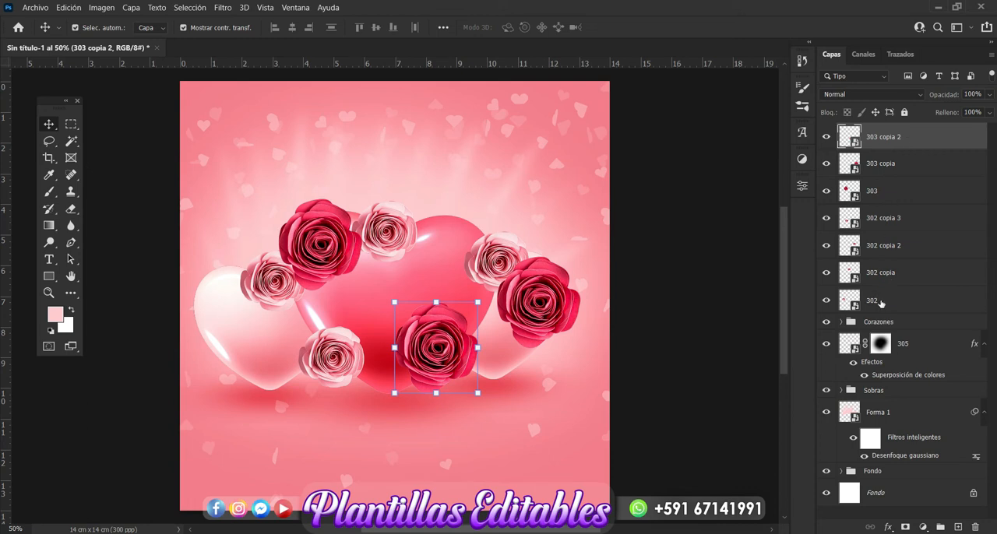
Group all seven rose layers as "Rosas" and move the group beneath Corazones, leaving no layer selected.
{"action": "left_click", "coordinate": [880, 303], "text": "shift"}
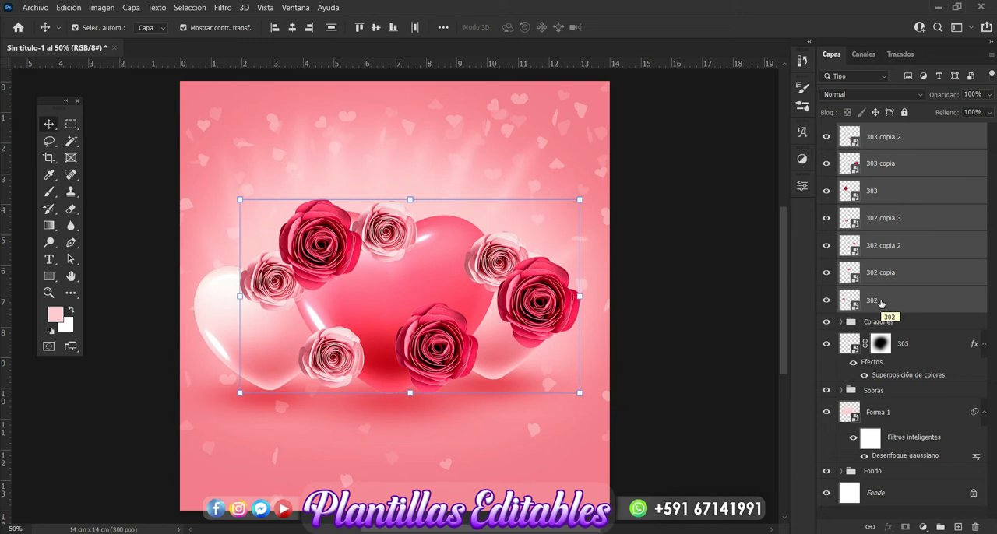
{"action": "key", "text": "ctrl+g"}
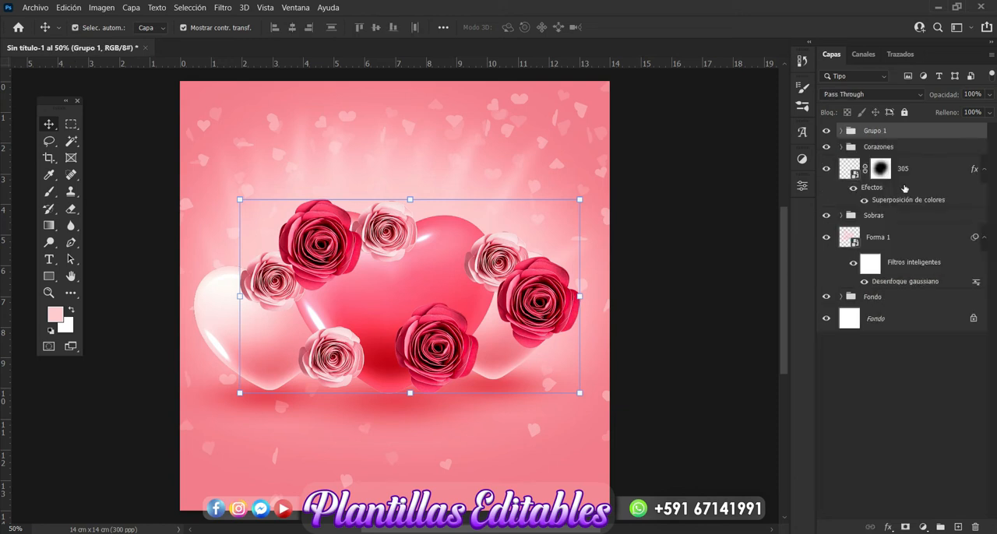
{"action": "double_click", "coordinate": [887, 133]}
{"action": "key", "text": "BackSpace"}
{"action": "key", "text": "Return"}
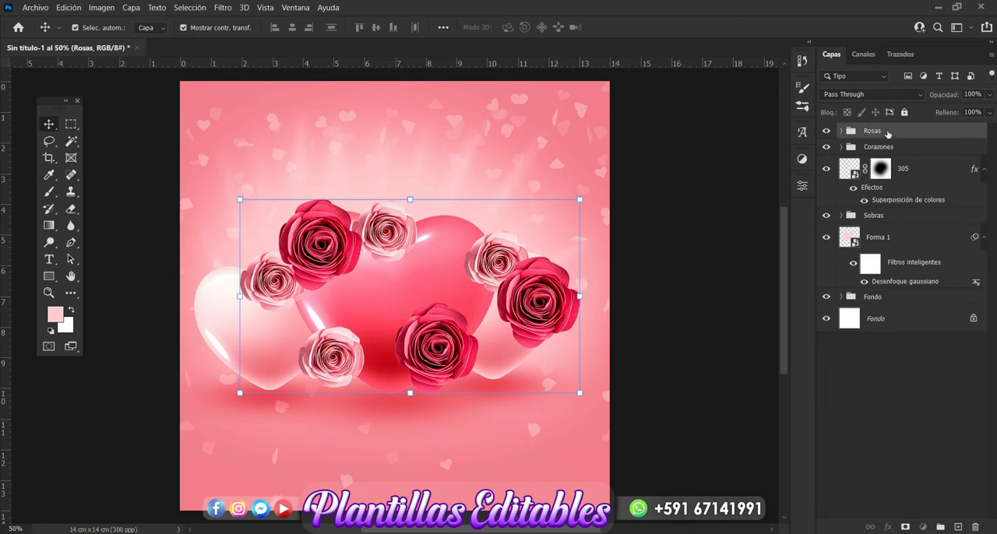
{"action": "left_click_drag", "start_coordinate": [887, 133], "coordinate": [876, 158]}
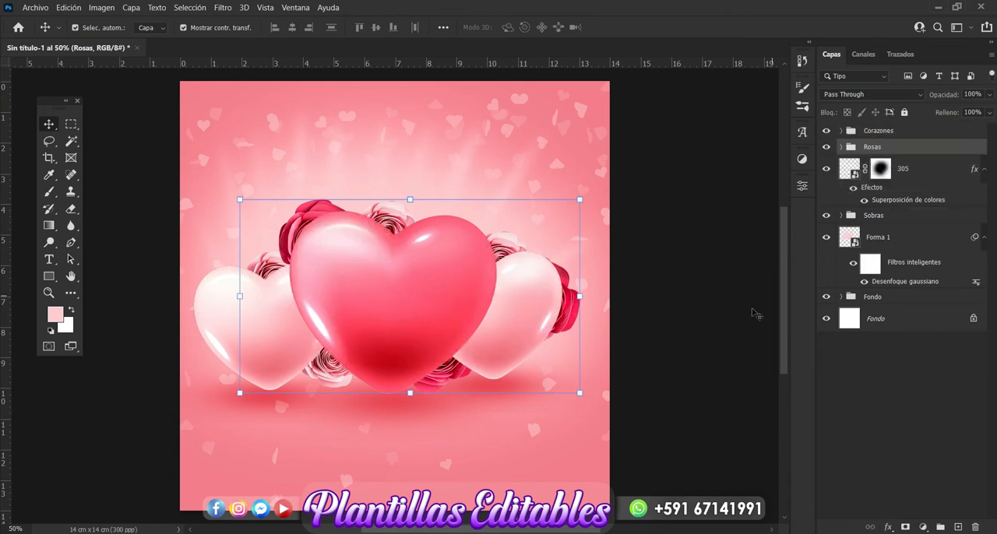
{"action": "left_click", "coordinate": [732, 344]}
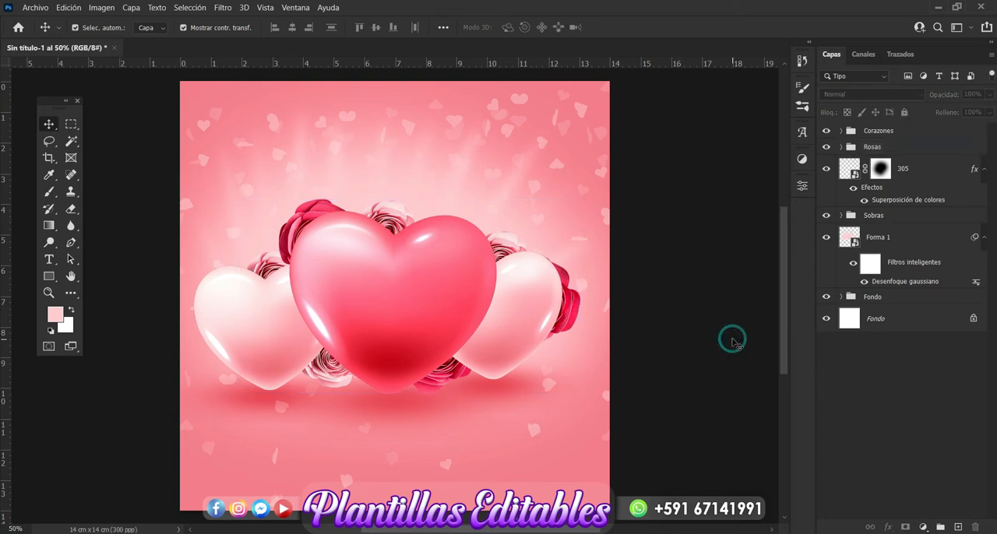
Nudge the pale rose above the left heart slightly up and to the left, then collapse the Rosas group.
{"action": "left_click", "coordinate": [267, 267]}
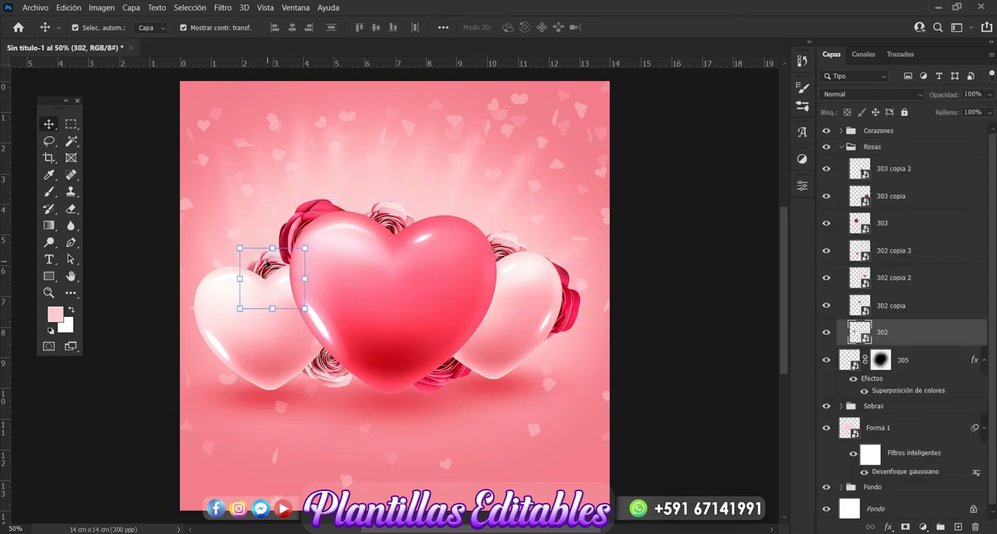
{"action": "key", "text": "Up"}
{"action": "key", "text": "Up"}
{"action": "key", "text": "Up"}
{"action": "key", "text": "Up"}
{"action": "key", "text": "Left"}
{"action": "key", "text": "Left"}
{"action": "key", "text": "Left"}
{"action": "key", "text": "Left"}
{"action": "key", "text": "Left"}
{"action": "key", "text": "Left"}
{"action": "key", "text": "Left"}
{"action": "key", "text": "Left"}
{"action": "key", "text": "Left"}
{"action": "key", "text": "Left"}
{"action": "key", "text": "Left"}
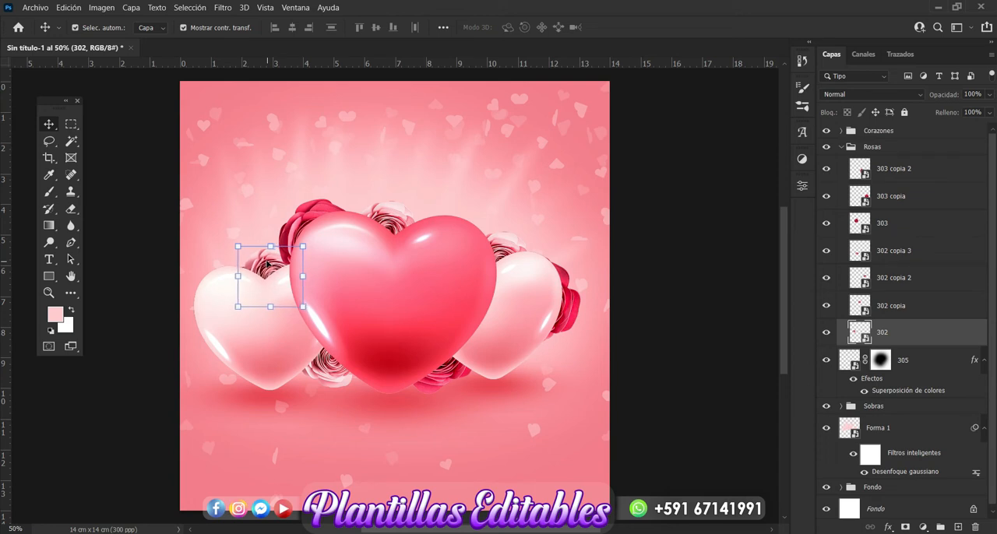
{"action": "key", "text": "Left"}
{"action": "key", "text": "Left"}
{"action": "key", "text": "Left"}
{"action": "key", "text": "Left"}
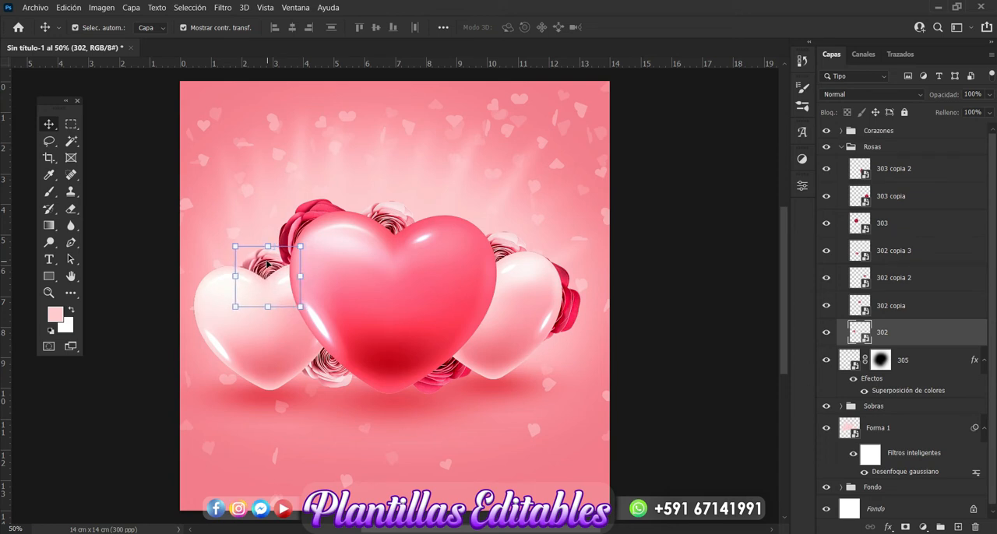
{"action": "key", "text": "Left"}
{"action": "key", "text": "Left"}
{"action": "key", "text": "Left"}
{"action": "key", "text": "Left"}
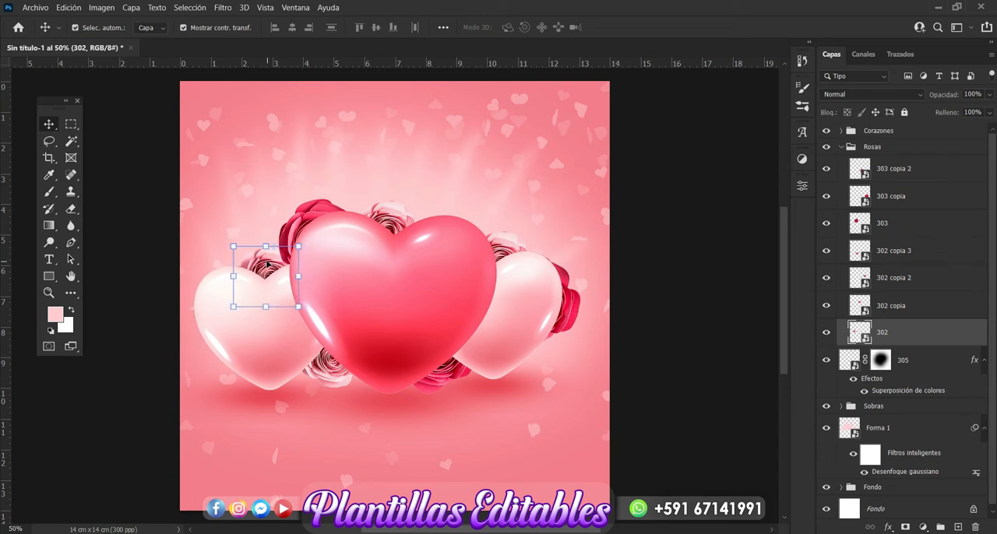
{"action": "left_click", "coordinate": [841, 147]}
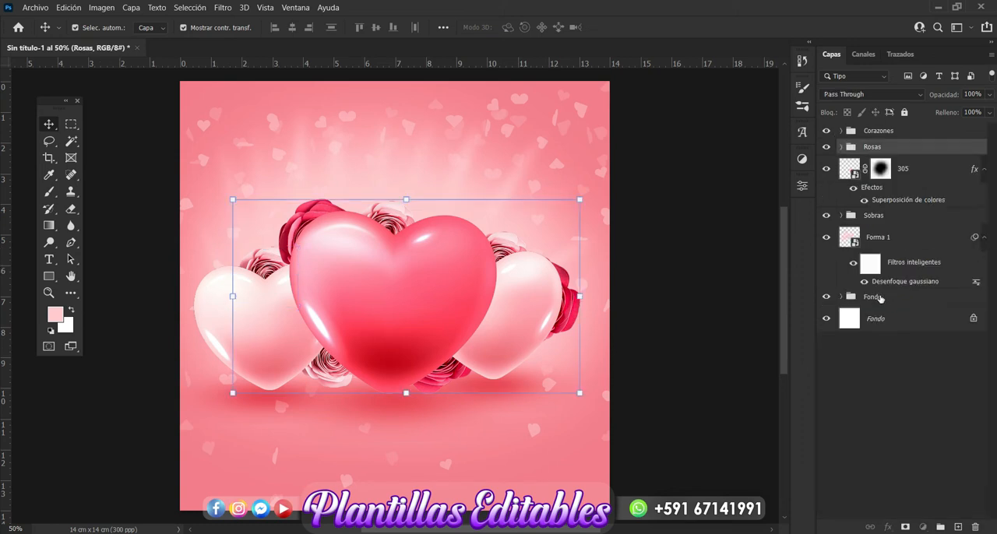
Add a new empty layer above Capa 5 inside the Fondo background group.
{"action": "left_click", "coordinate": [880, 299]}
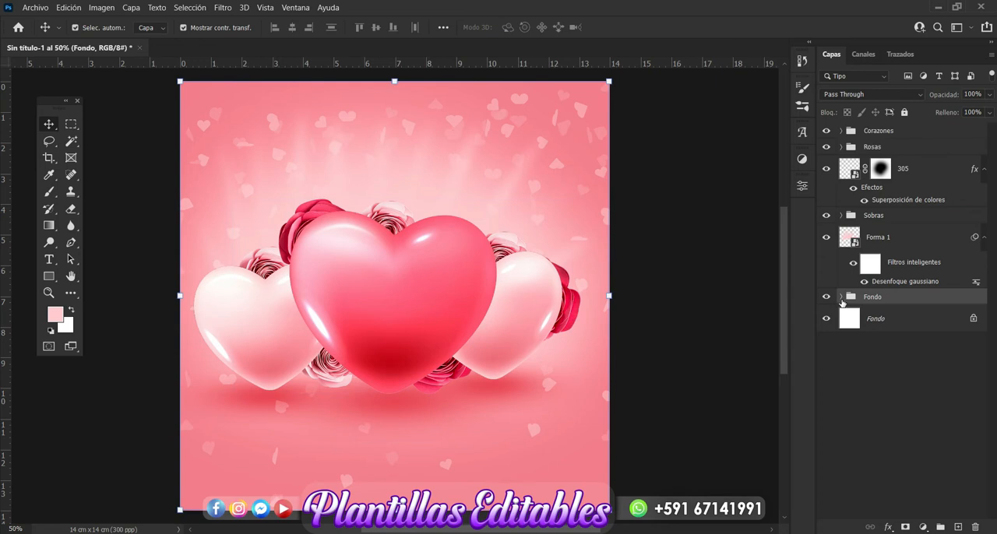
{"action": "left_click", "coordinate": [841, 298]}
{"action": "left_click", "coordinate": [890, 320]}
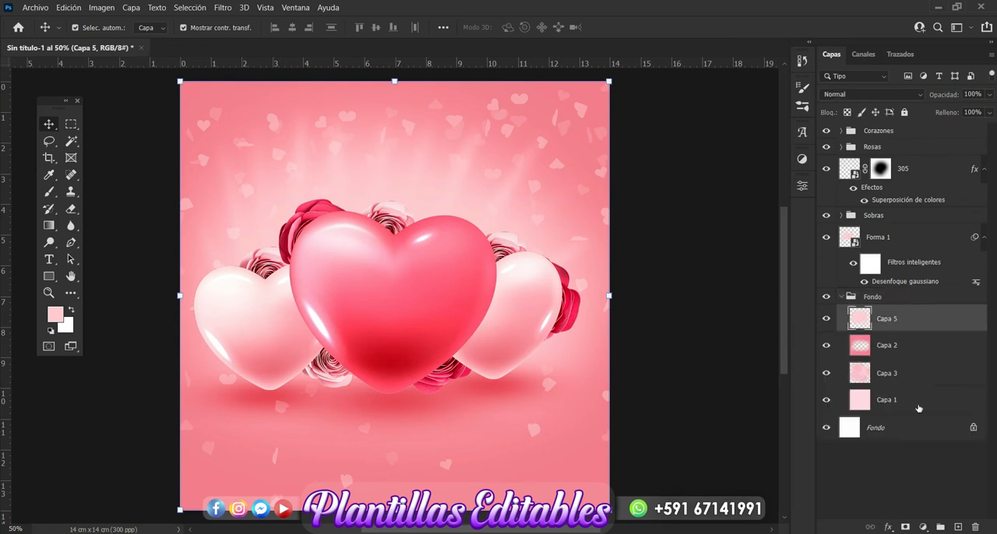
{"action": "left_click", "coordinate": [957, 528]}
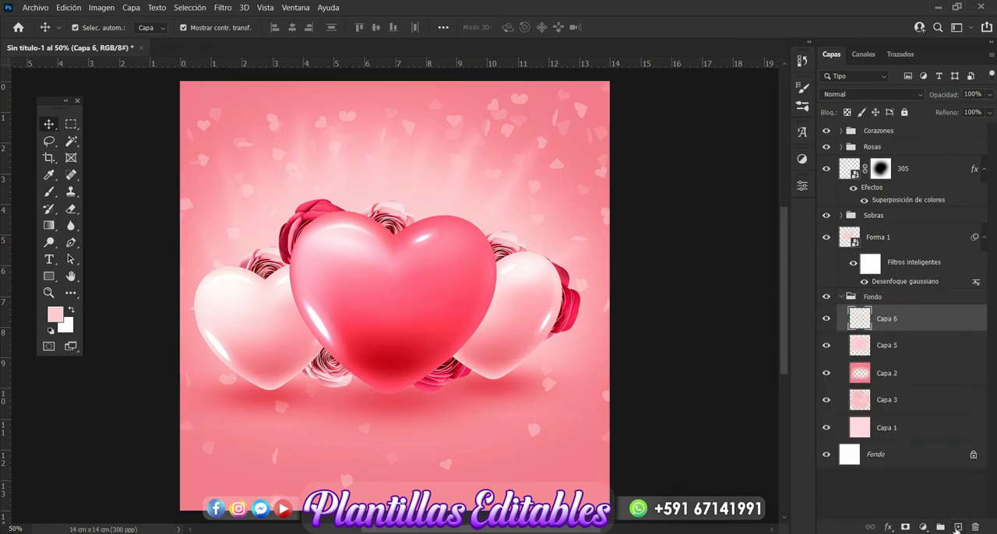
Try a large soft brush stroke in red #ac3945 across the canvas's lower edge, and undo it.
{"action": "left_click", "coordinate": [50, 194]}
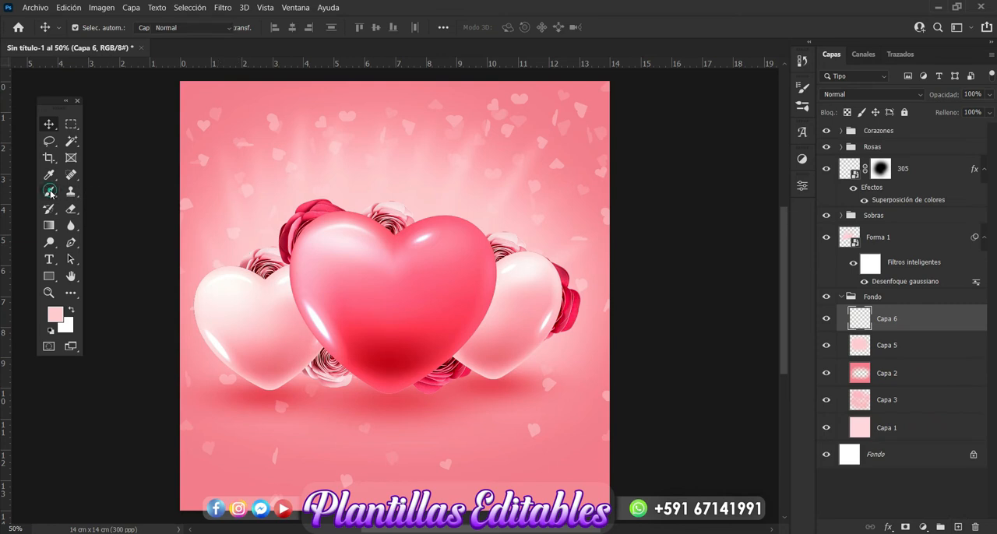
{"action": "left_click", "coordinate": [54, 314]}
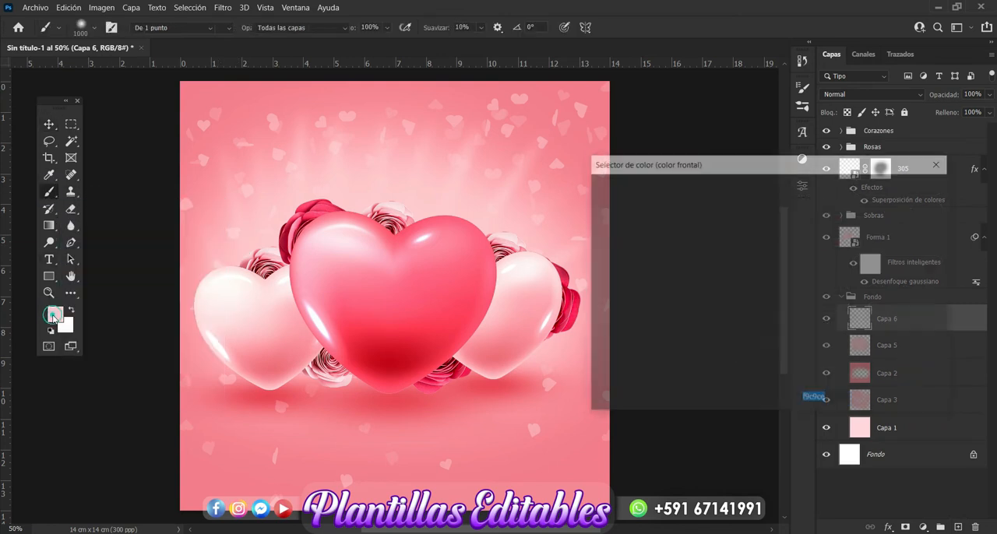
{"action": "left_click", "coordinate": [383, 362]}
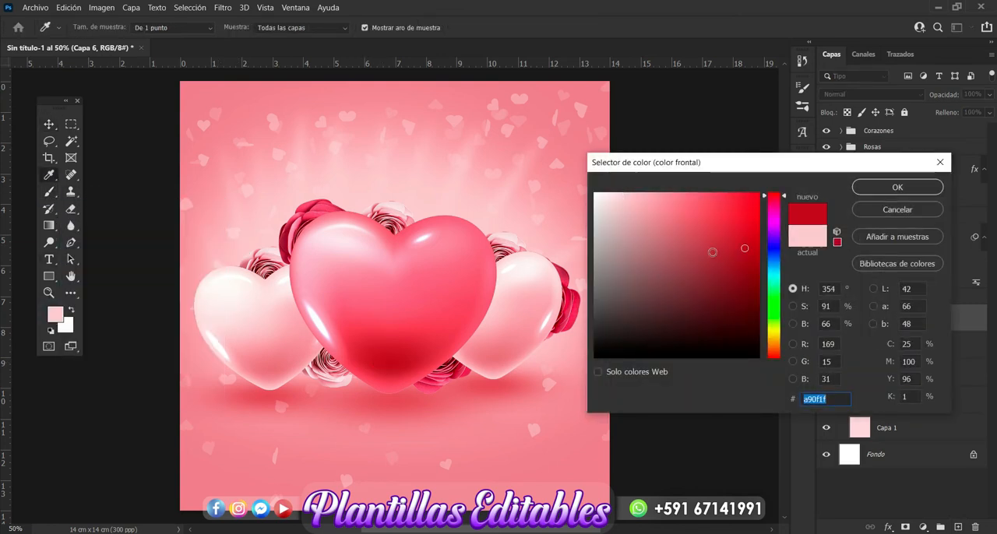
{"action": "left_click", "coordinate": [705, 247]}
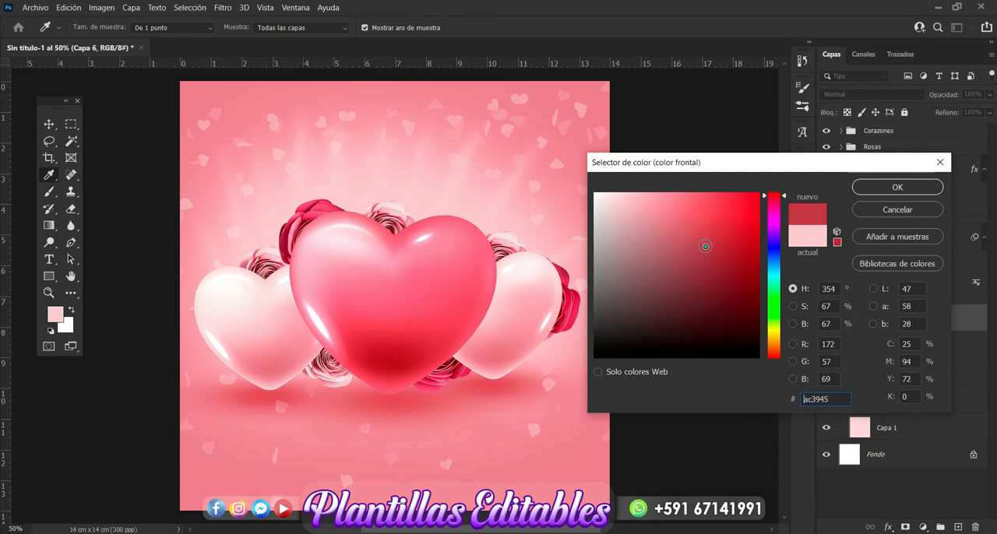
{"action": "left_click", "coordinate": [895, 187]}
{"action": "mouse_move", "coordinate": [628, 467]}
{"action": "left_mouse_down"}
{"action": "mouse_move", "coordinate": [407, 514]}
{"action": "mouse_move", "coordinate": [298, 506]}
{"action": "mouse_move", "coordinate": [137, 454]}
{"action": "mouse_move", "coordinate": [328, 533]}
{"action": "mouse_move", "coordinate": [537, 490]}
{"action": "mouse_move", "coordinate": [609, 442]}
{"action": "mouse_move", "coordinate": [464, 525]}
{"action": "mouse_move", "coordinate": [314, 517]}
{"action": "mouse_move", "coordinate": [138, 456]}
{"action": "left_mouse_up"}
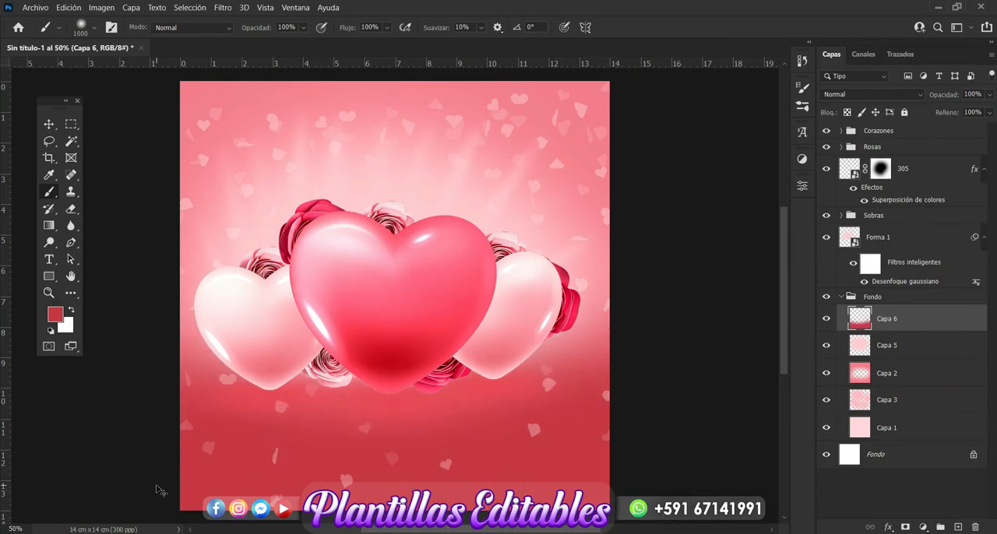
{"action": "key", "text": "ctrl+z"}
Paint a soft #bd4c58 brush stroke along the canvas's lower edge on Capa 6, leaving no layer selected.
{"action": "left_click", "coordinate": [54, 314]}
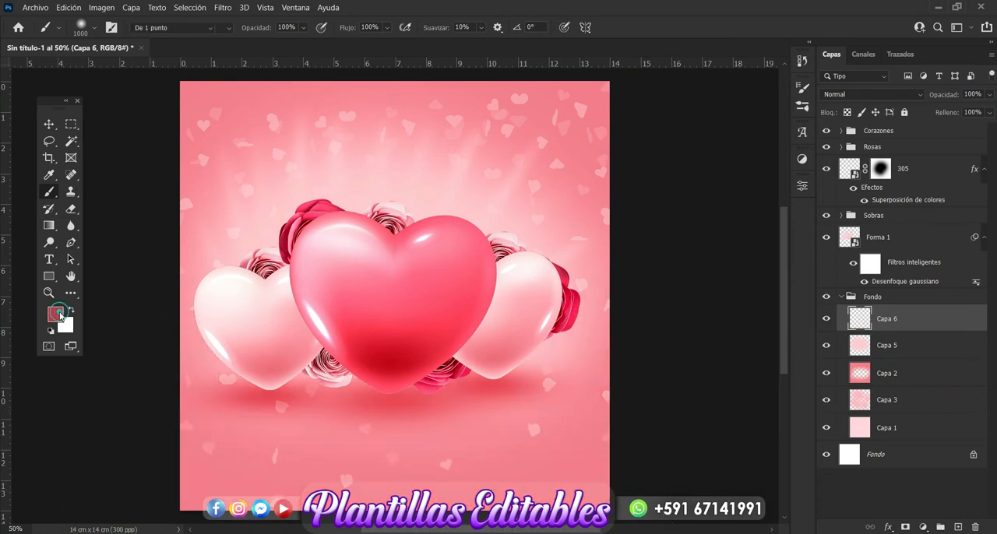
{"action": "left_click", "coordinate": [678, 228]}
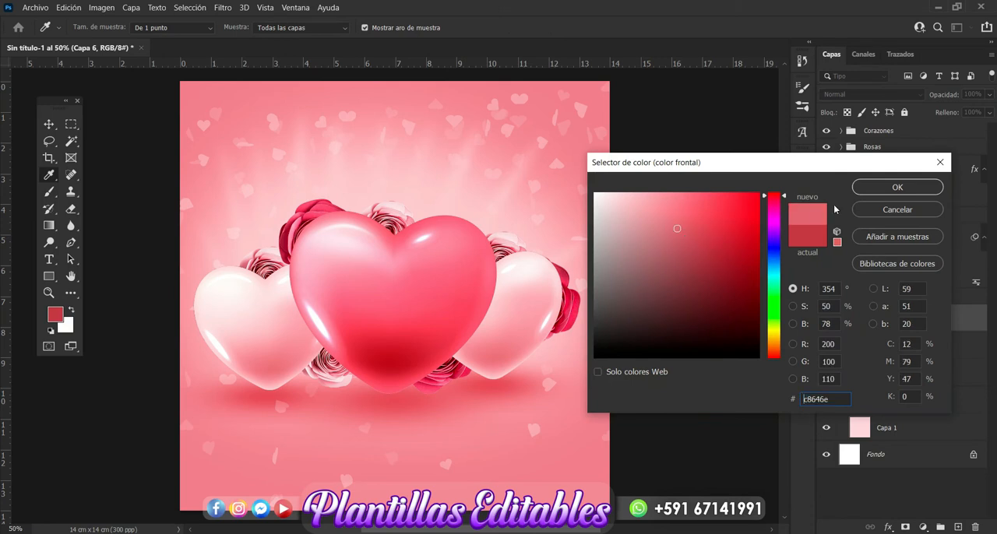
{"action": "left_click", "coordinate": [692, 235]}
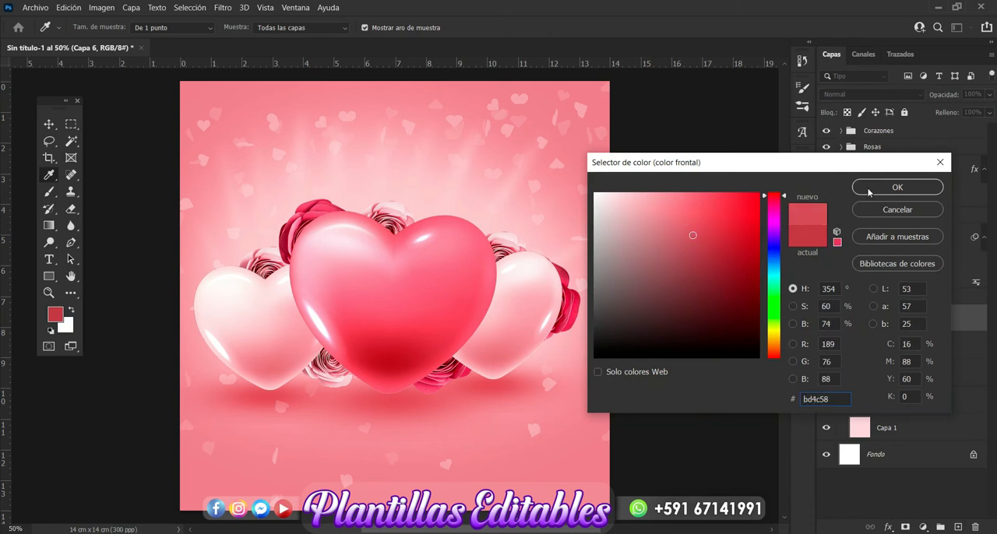
{"action": "left_click", "coordinate": [897, 186]}
{"action": "mouse_move", "coordinate": [654, 478]}
{"action": "left_mouse_down"}
{"action": "mouse_move", "coordinate": [482, 533]}
{"action": "mouse_move", "coordinate": [150, 519]}
{"action": "left_mouse_up"}
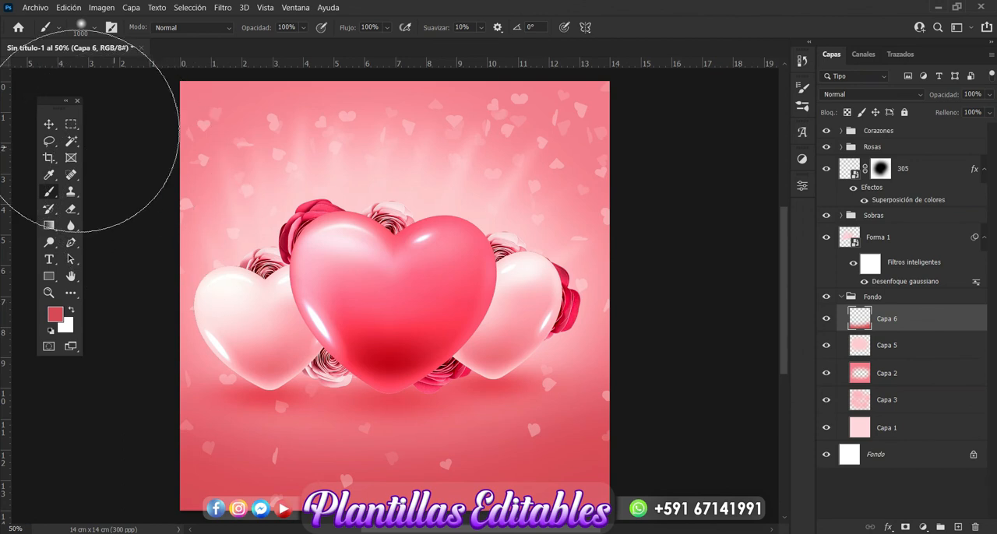
{"action": "left_click", "coordinate": [48, 126]}
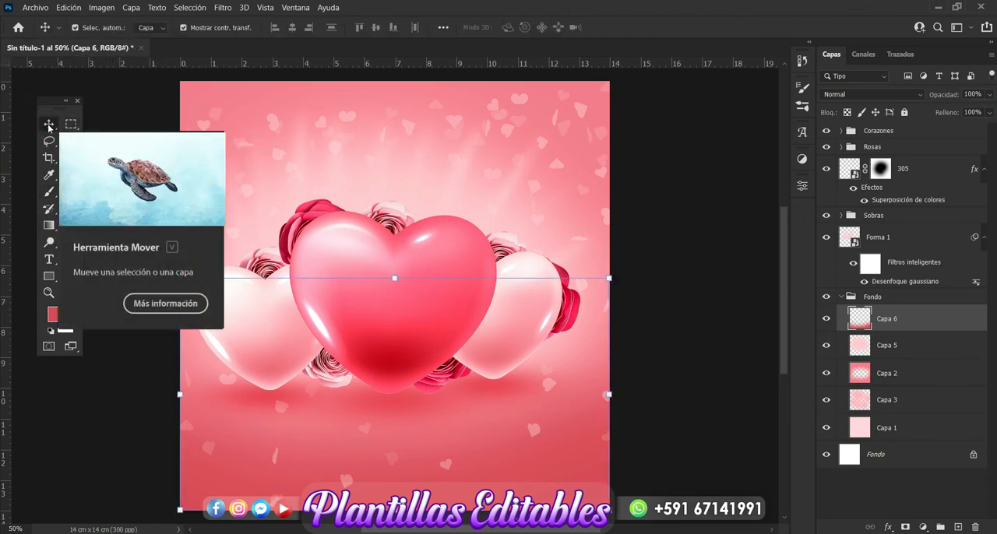
{"action": "left_click", "coordinate": [685, 247]}
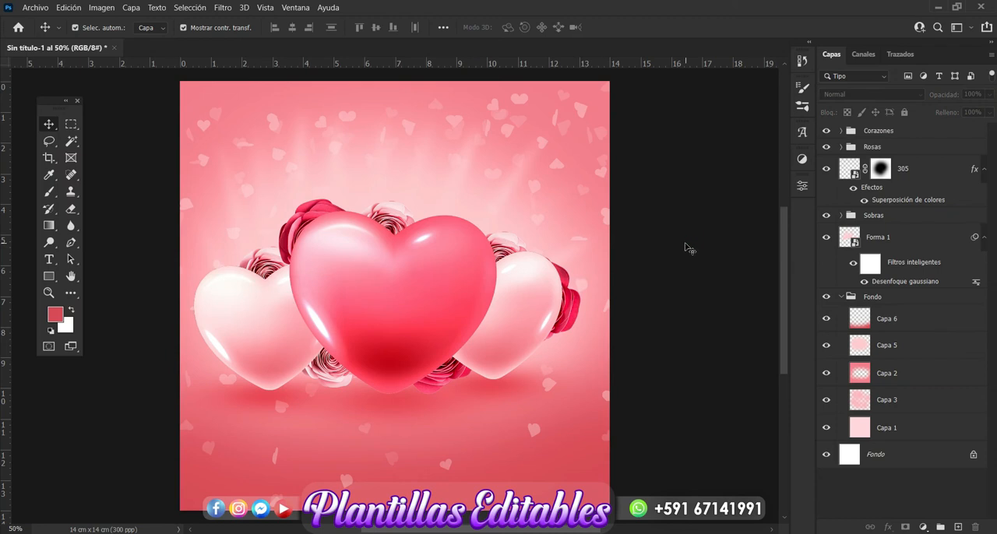
Place ribbon image 308 from the love folder in File Explorer above the Corazones group.
{"action": "left_click", "coordinate": [874, 134]}
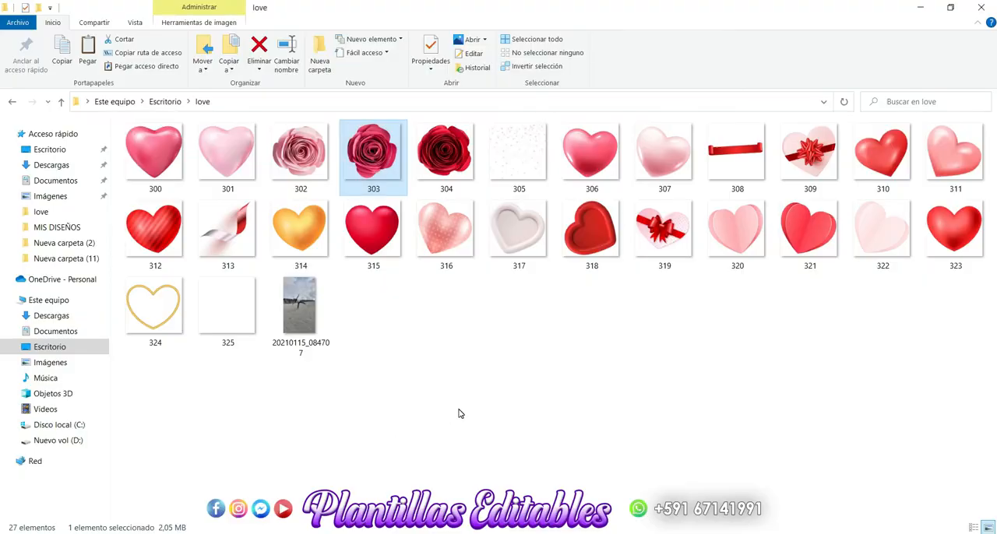
{"action": "left_click", "coordinate": [460, 414]}
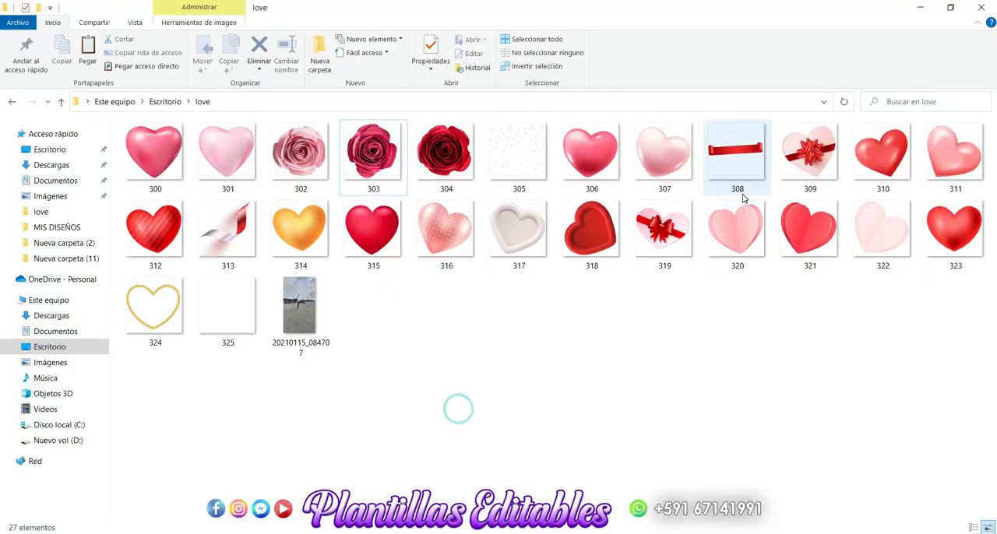
{"action": "left_click_drag", "start_coordinate": [740, 172], "coordinate": [342, 464]}
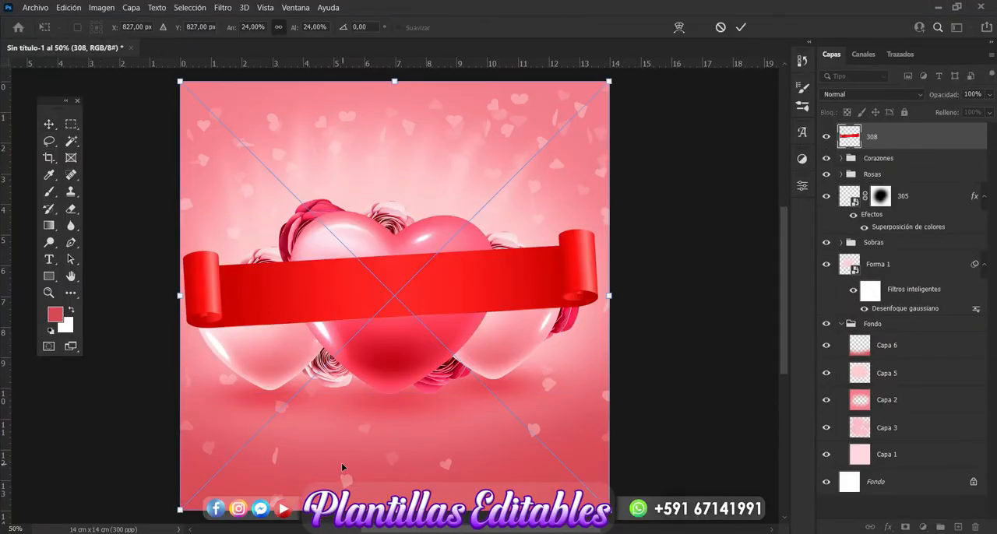
{"action": "key", "text": "Return"}
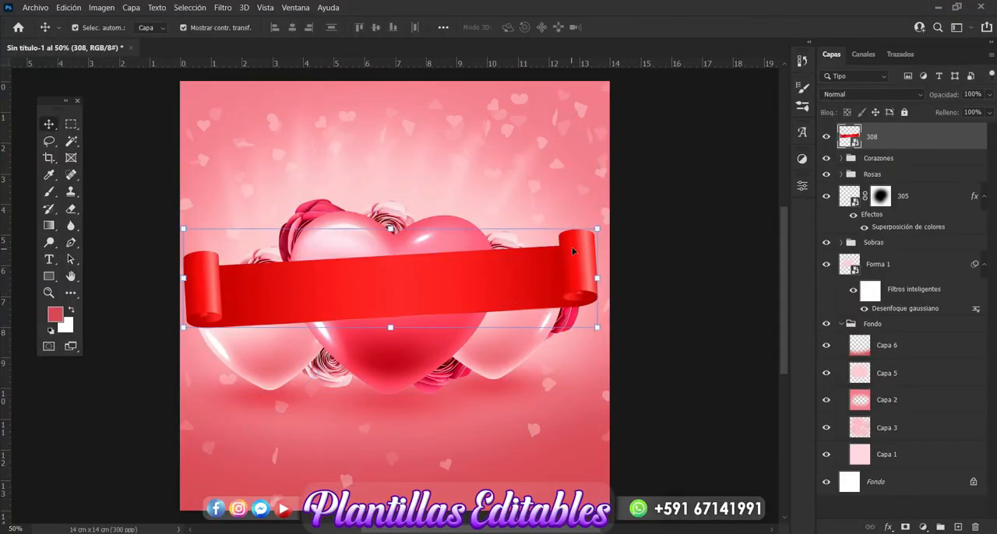
Scale the red ribbon to 17.25% and position it across the base of the large heart.
{"action": "key", "text": "ctrl+t"}
{"action": "left_click_drag", "start_coordinate": [596, 227], "coordinate": [590, 227]}
{"action": "left_click_drag", "start_coordinate": [607, 82], "coordinate": [480, 203]}
{"action": "left_click_drag", "start_coordinate": [397, 355], "coordinate": [458, 424]}
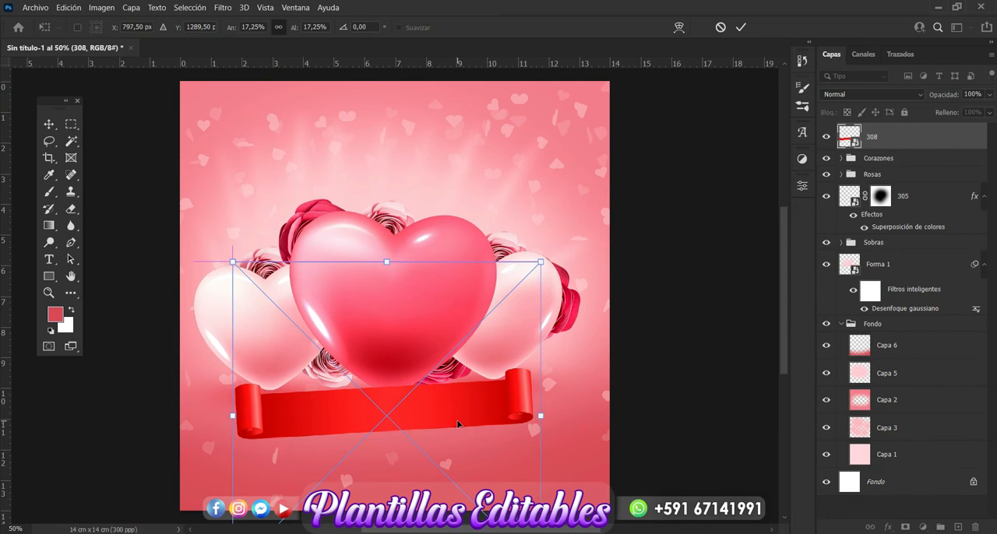
{"action": "key", "text": "Right"}
{"action": "key", "text": "Right"}
{"action": "key", "text": "Right"}
{"action": "key", "text": "Right"}
{"action": "key", "text": "Right"}
{"action": "key", "text": "Right"}
{"action": "key", "text": "Right"}
{"action": "key", "text": "Right"}
{"action": "key", "text": "Right"}
{"action": "key", "text": "Right"}
{"action": "key", "text": "Right"}
{"action": "key", "text": "Right"}
{"action": "key", "text": "Right"}
{"action": "key", "text": "Right"}
{"action": "key", "text": "Right"}
{"action": "key", "text": "Right"}
{"action": "key", "text": "Right"}
{"action": "key", "text": "Right"}
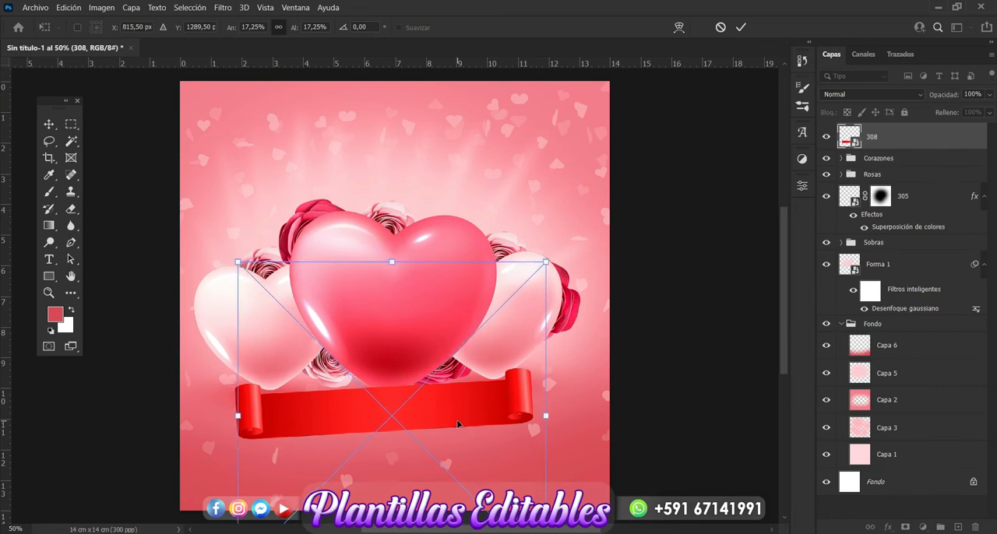
{"action": "key", "text": "Right"}
{"action": "key", "text": "Right"}
{"action": "key", "text": "Return"}
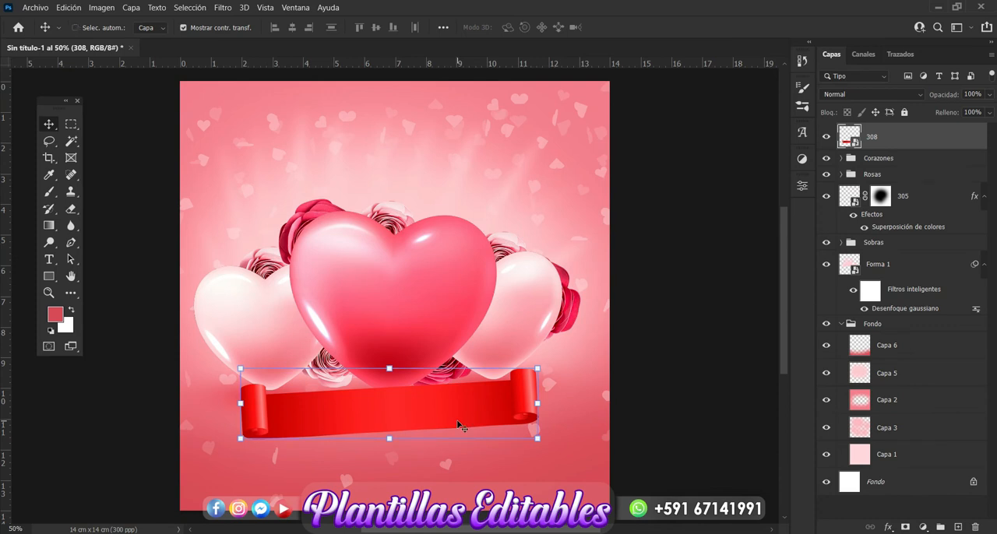
Shift the ribbon's midtones with Color Balance levels of -56, -75 and +81.
{"action": "key", "text": "ctrl+b"}
{"action": "left_click_drag", "start_coordinate": [433, 115], "coordinate": [491, 109]}
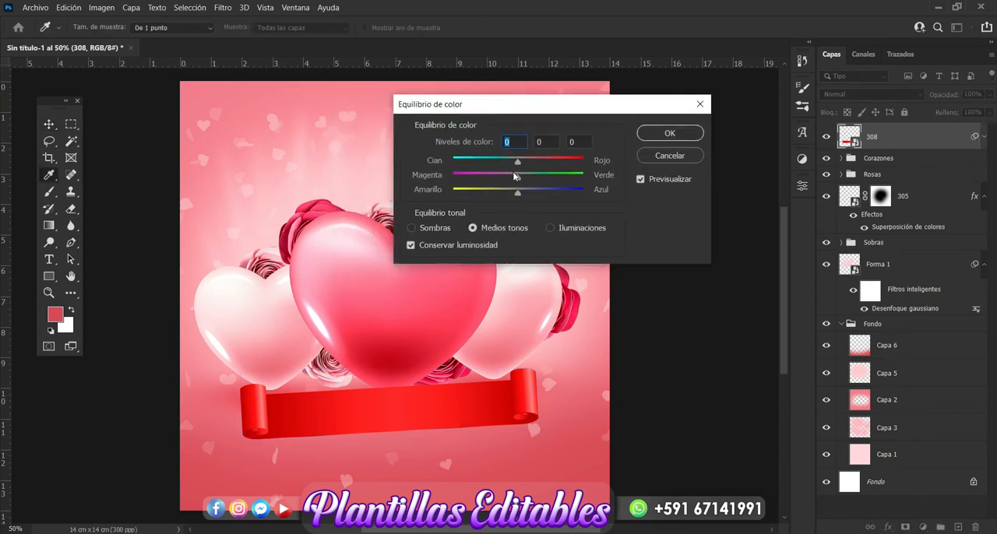
{"action": "left_click_drag", "start_coordinate": [513, 176], "coordinate": [571, 195]}
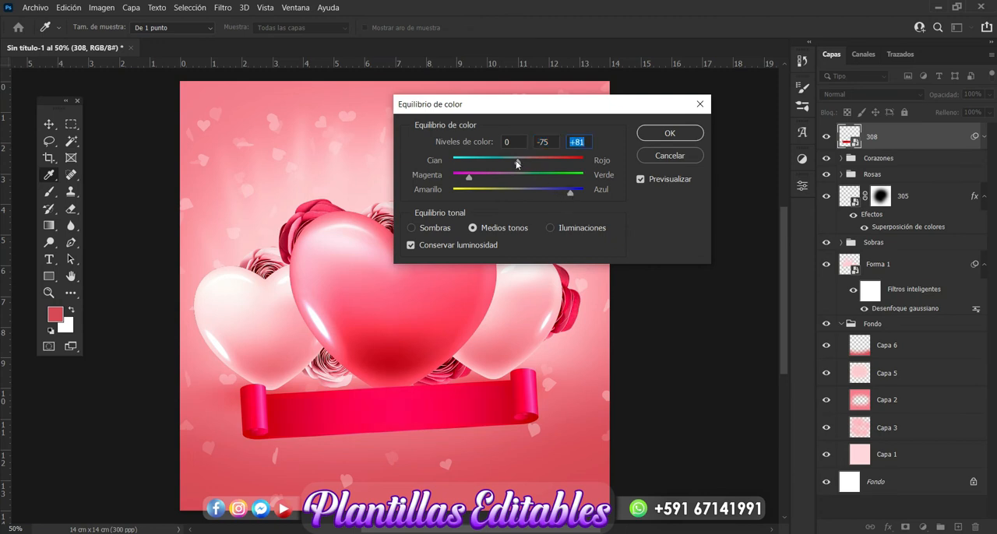
{"action": "left_click_drag", "start_coordinate": [516, 163], "coordinate": [482, 163]}
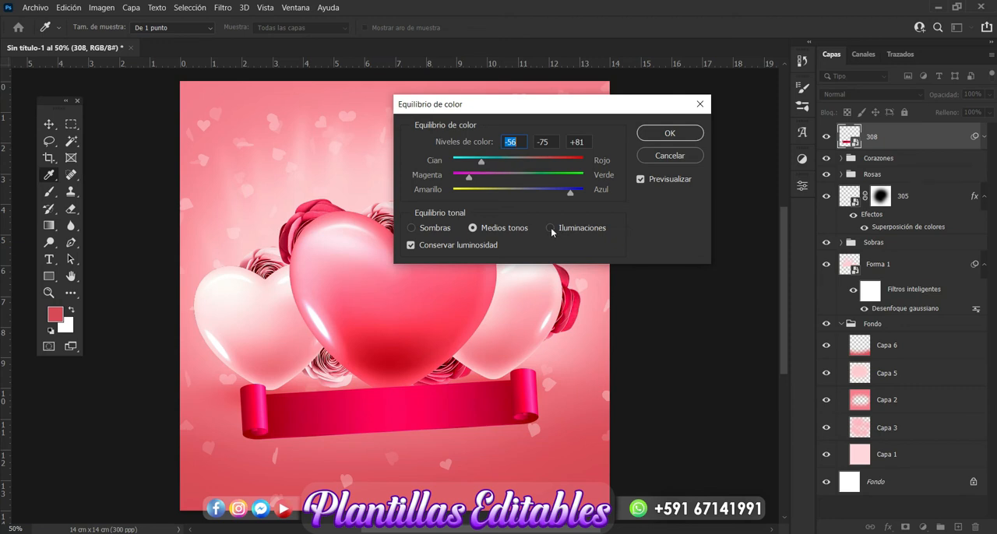
Set the ribbon's Color Balance highlights to -39, -29 and +27 and apply the adjustment.
{"action": "left_click", "coordinate": [550, 228]}
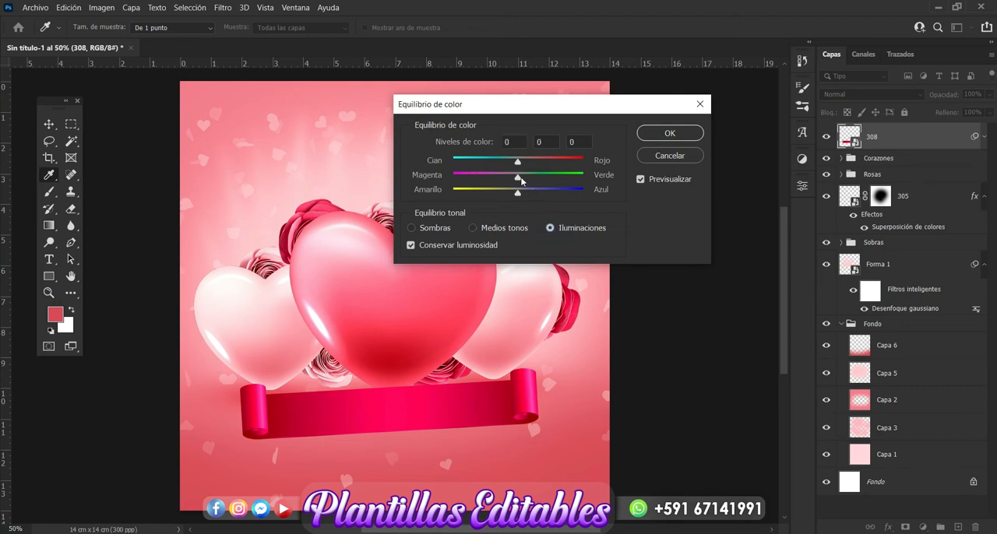
{"action": "left_click_drag", "start_coordinate": [516, 164], "coordinate": [535, 196]}
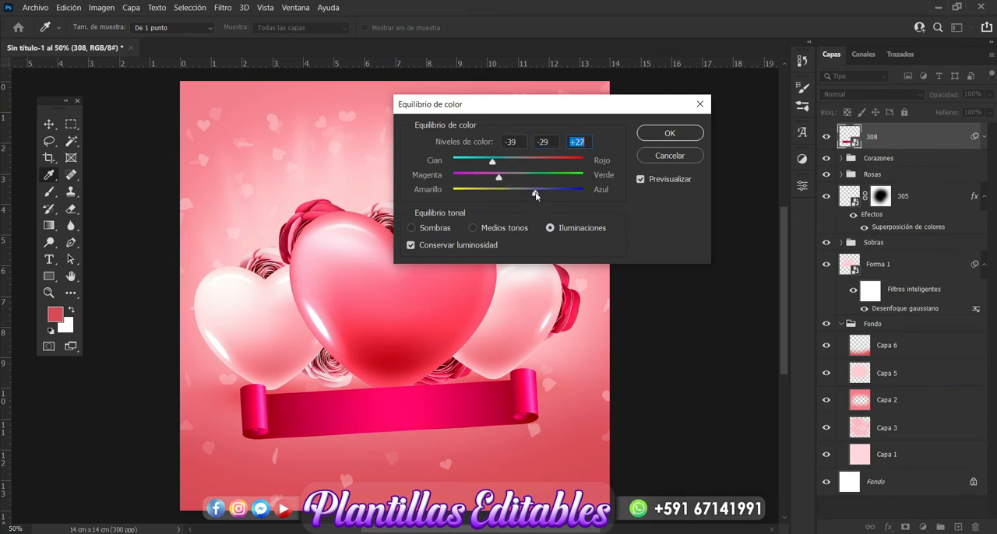
{"action": "left_click", "coordinate": [669, 134]}
Nudge the magenta ribbon slightly to the right beneath the large heart.
{"action": "key", "text": "v"}
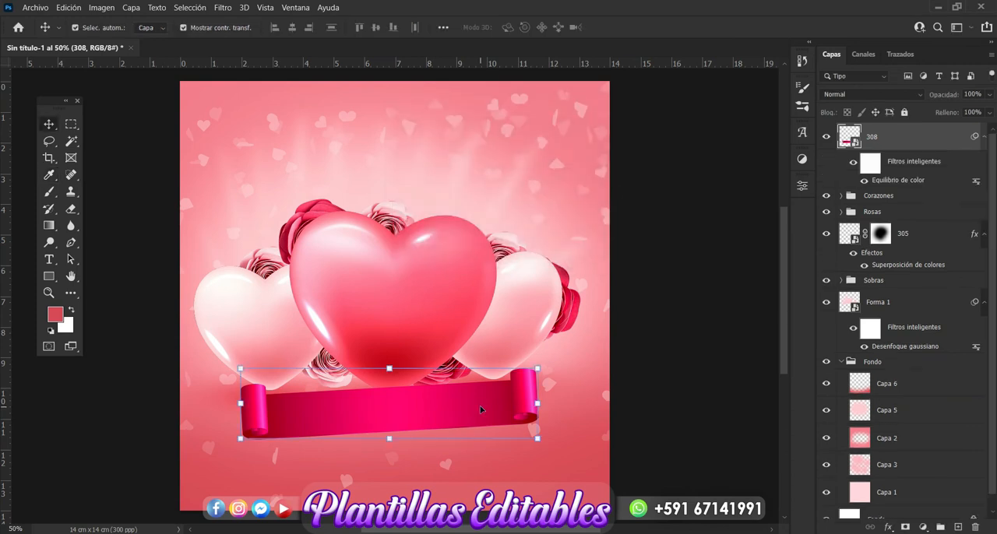
{"action": "key", "text": "Right"}
{"action": "key", "text": "Right"}
{"action": "key", "text": "Right"}
{"action": "key", "text": "Right"}
{"action": "key", "text": "Right"}
{"action": "key", "text": "Right"}
{"action": "key", "text": "Right"}
{"action": "key", "text": "Right"}
{"action": "key", "text": "Right"}
{"action": "key", "text": "Right"}
{"action": "key", "text": "Right"}
{"action": "key", "text": "Right"}
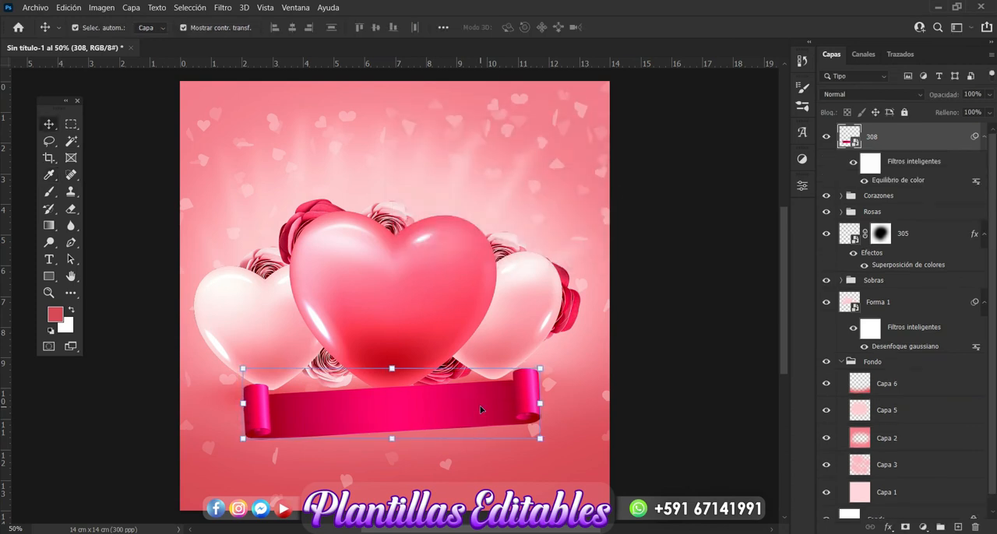
{"action": "key", "text": "Right"}
{"action": "key", "text": "Right"}
{"action": "key", "text": "Right"}
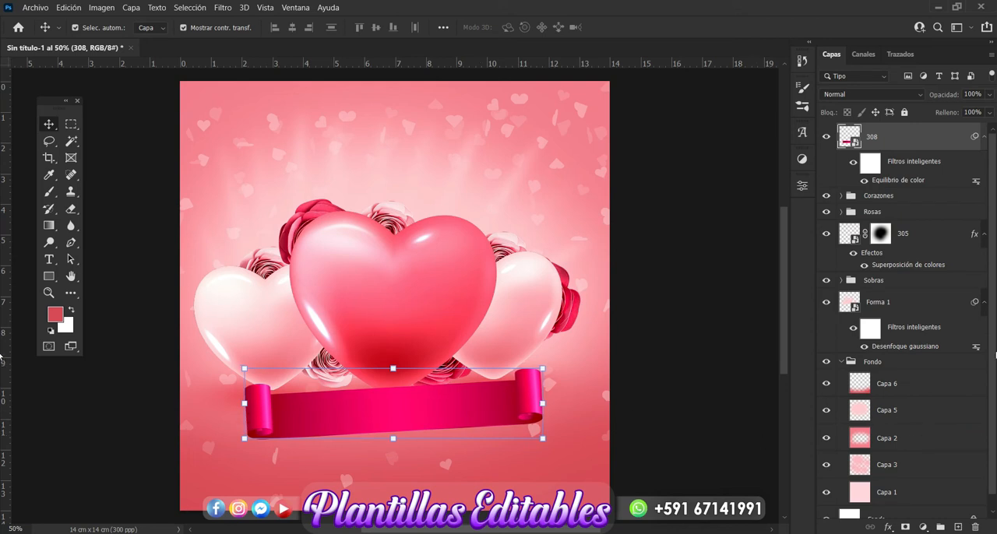
Add a drop shadow to the magenta ribbon and set its color to a6323e.
{"action": "scroll", "coordinate": [903, 351], "scroll_direction": "down", "scroll_amount": 1}
{"action": "left_click", "coordinate": [889, 528]}
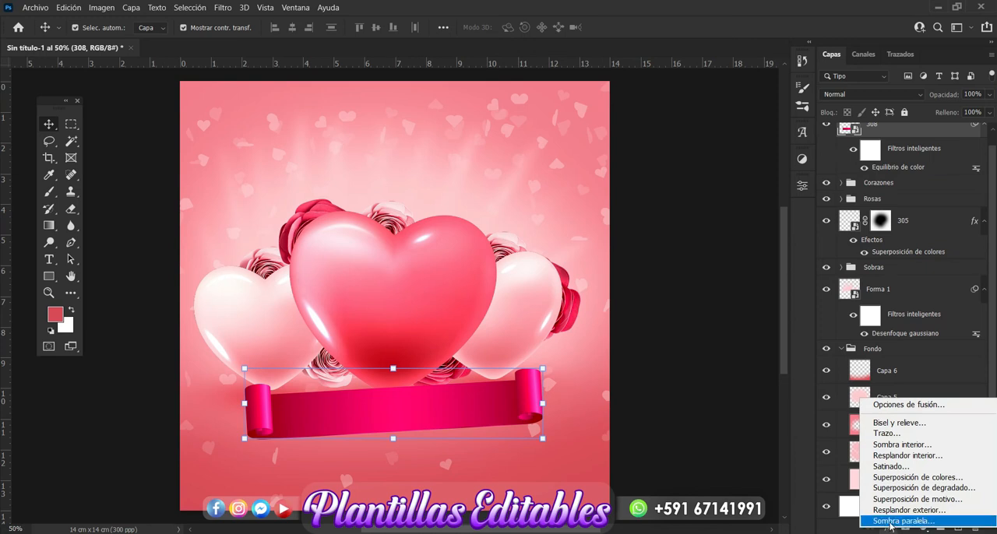
{"action": "left_click", "coordinate": [890, 522]}
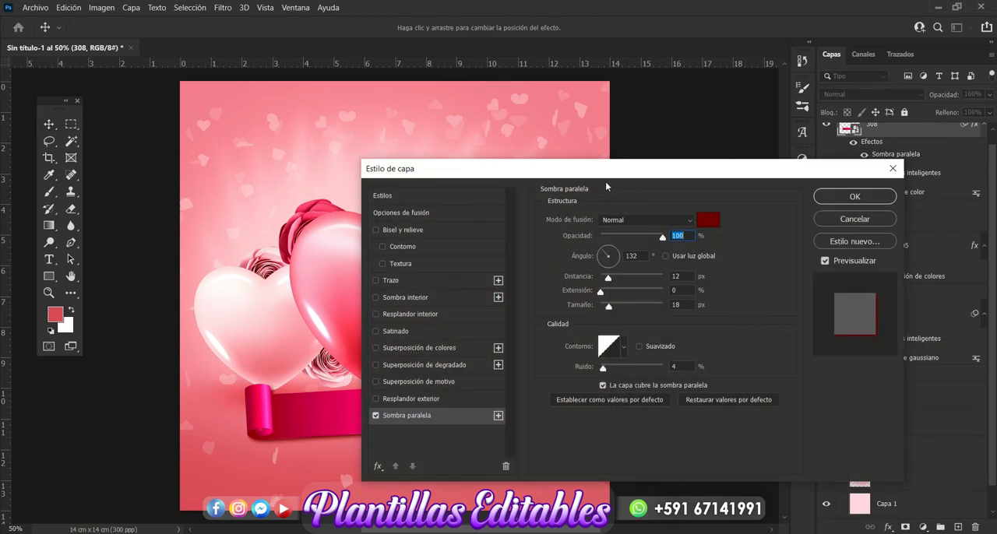
{"action": "left_click_drag", "start_coordinate": [605, 172], "coordinate": [648, 67]}
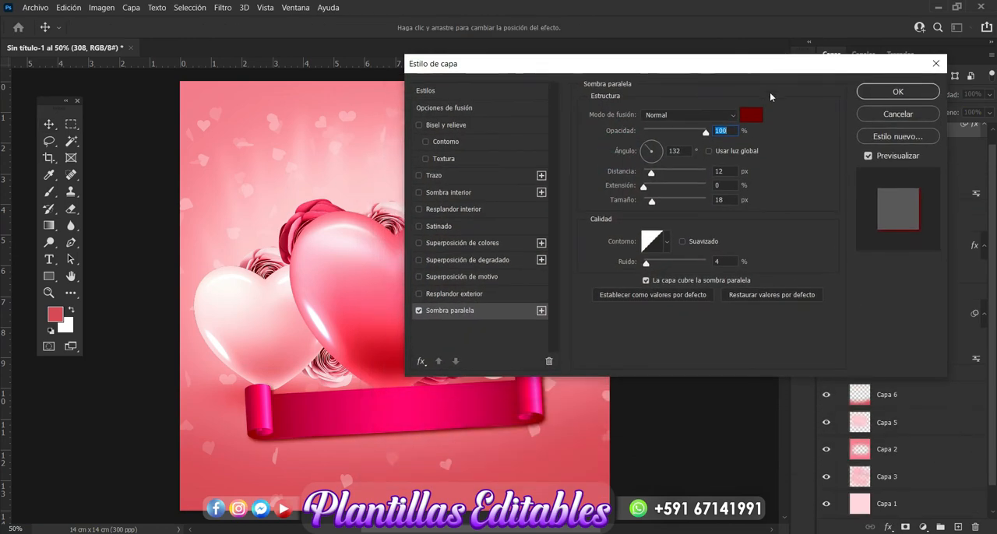
{"action": "left_click", "coordinate": [756, 115]}
{"action": "left_click", "coordinate": [573, 485]}
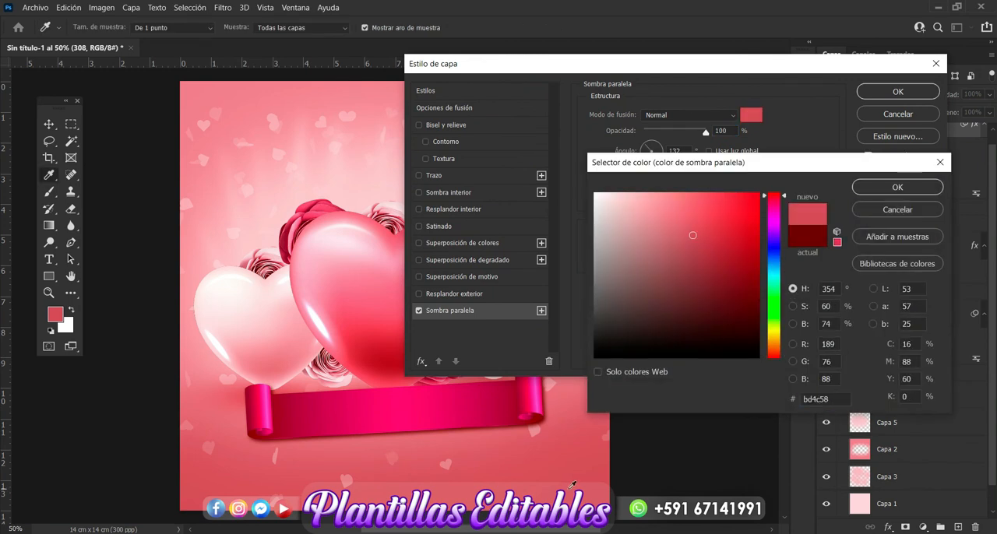
{"action": "left_click", "coordinate": [709, 250]}
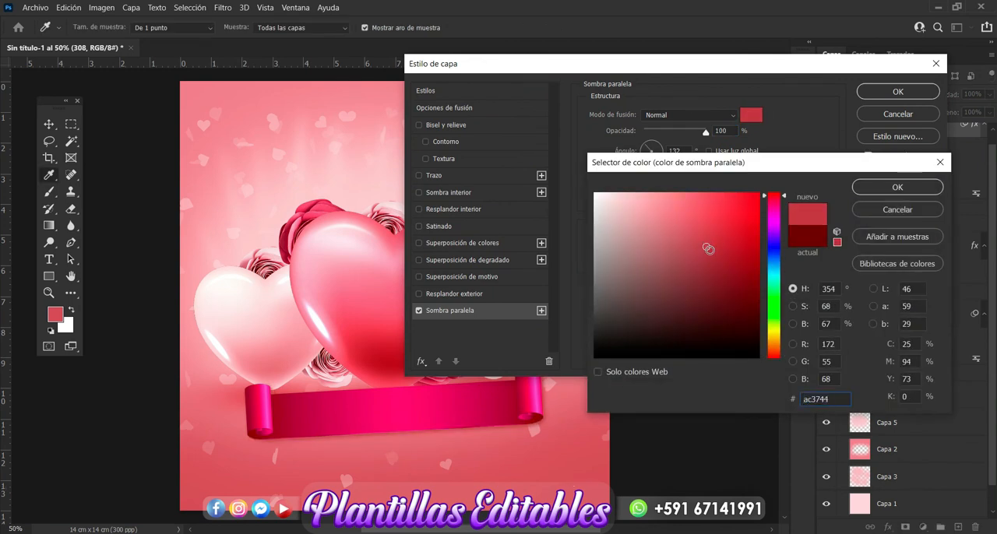
{"action": "left_click", "coordinate": [896, 187]}
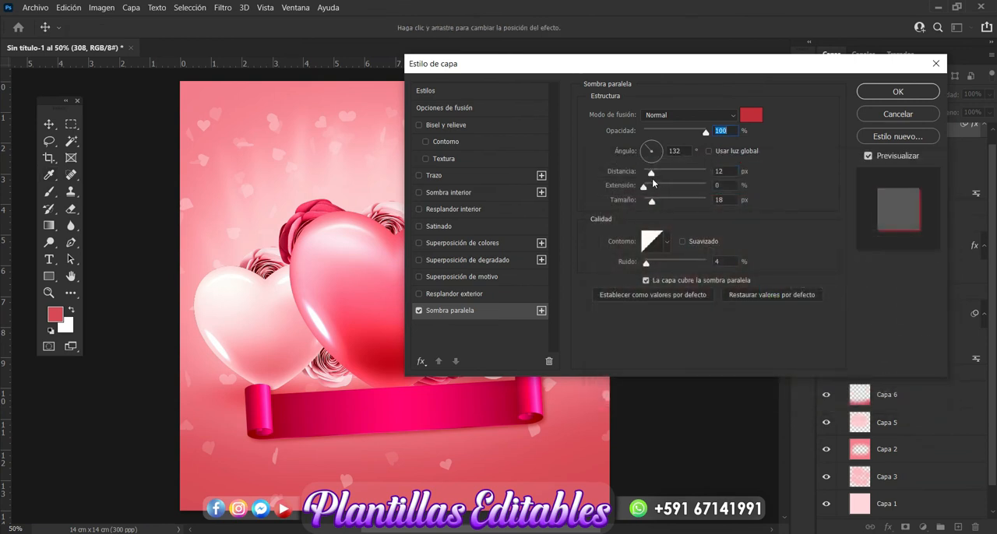
Set the ribbon's drop shadow distance to 36 px and size to 51 px, and apply the layer style.
{"action": "left_click_drag", "start_coordinate": [652, 172], "coordinate": [667, 172]}
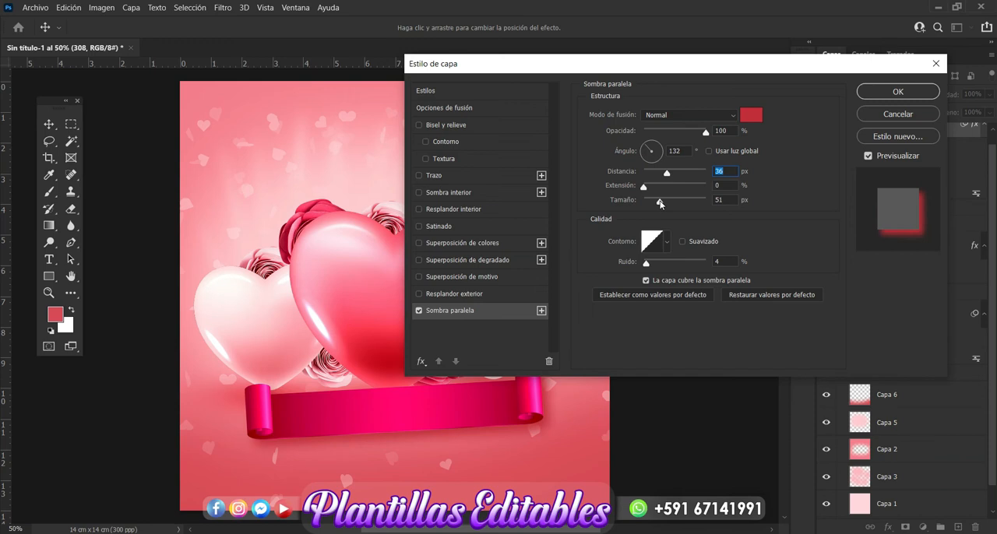
{"action": "left_click", "coordinate": [659, 201]}
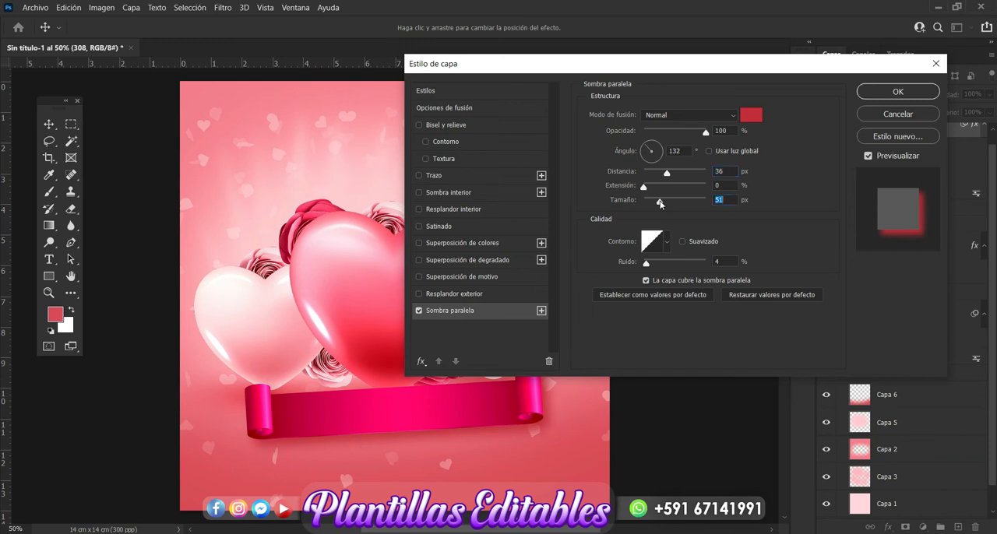
{"action": "left_click", "coordinate": [906, 95]}
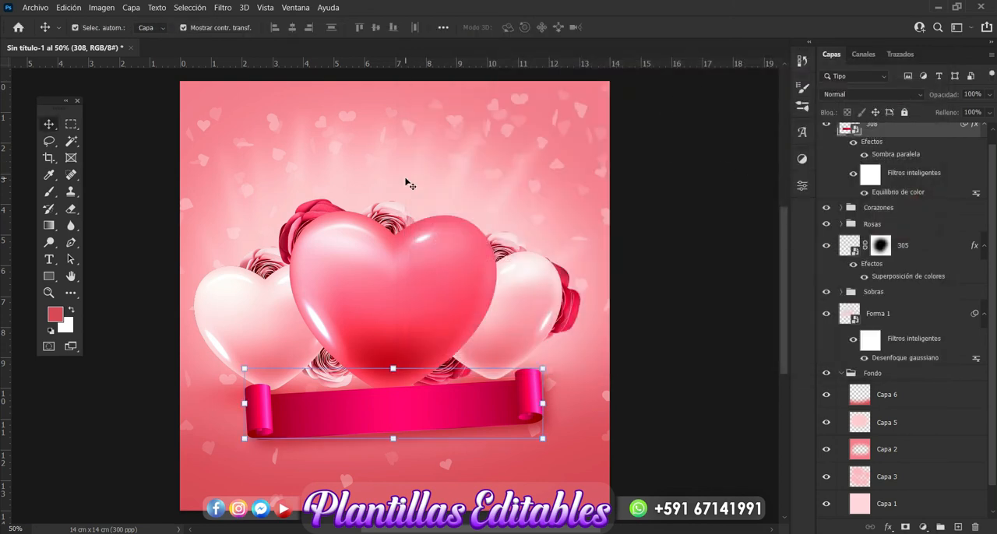
Create a horizontal text layer reading "TE Amo" and place it on the magenta ribbon.
{"action": "left_click", "coordinate": [48, 259]}
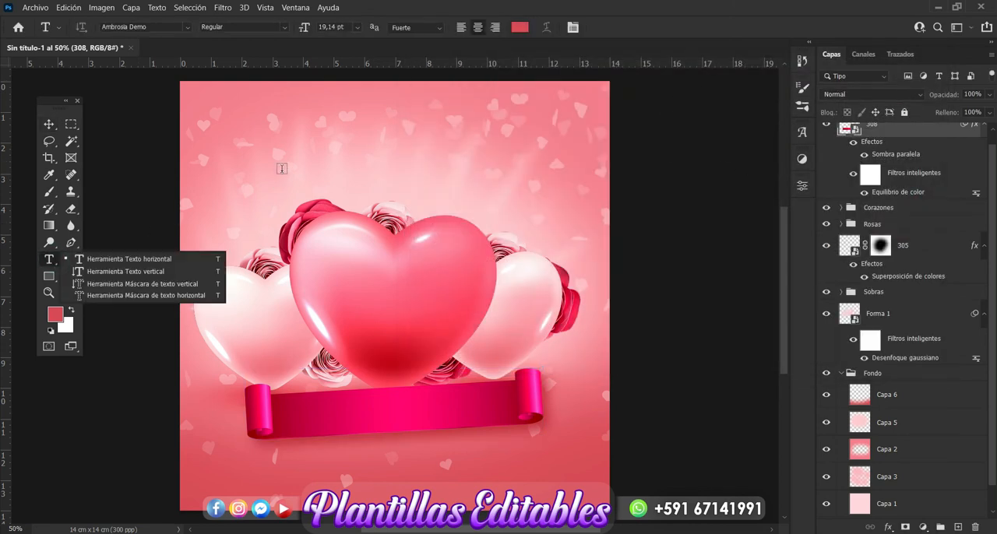
{"action": "left_click", "coordinate": [282, 168]}
{"action": "left_click", "coordinate": [281, 168]}
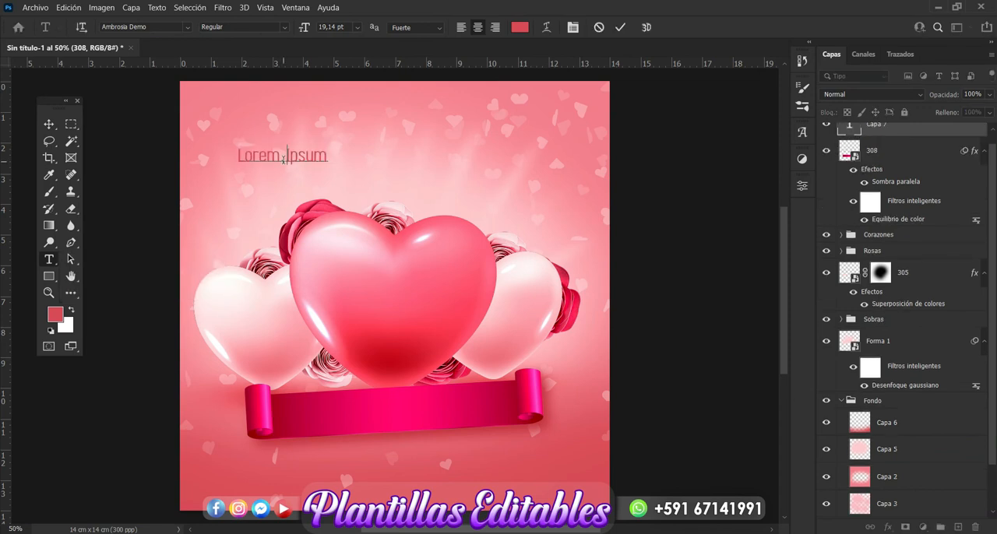
{"action": "key", "text": "BackSpace"}
{"action": "type", "text": "TE Amo"}
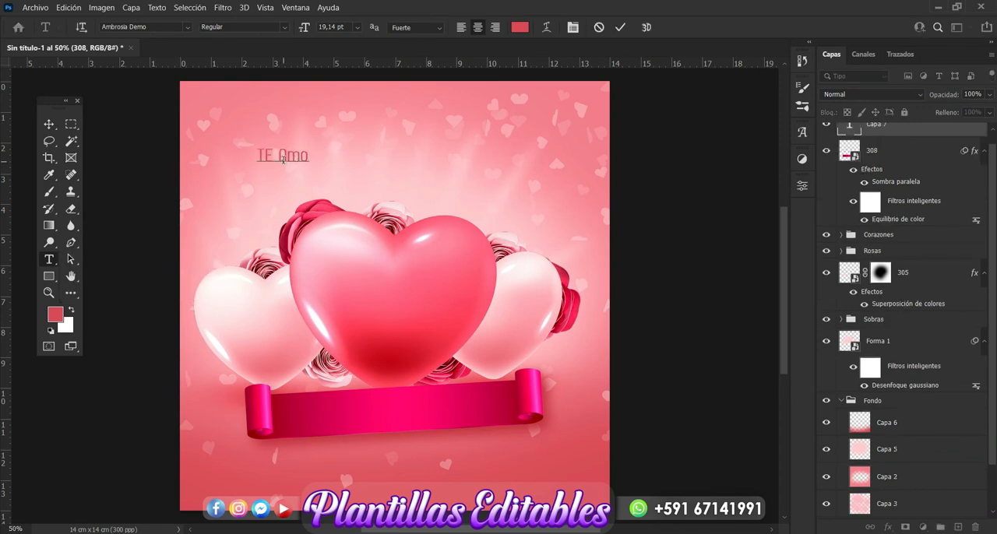
{"action": "left_click", "coordinate": [48, 125]}
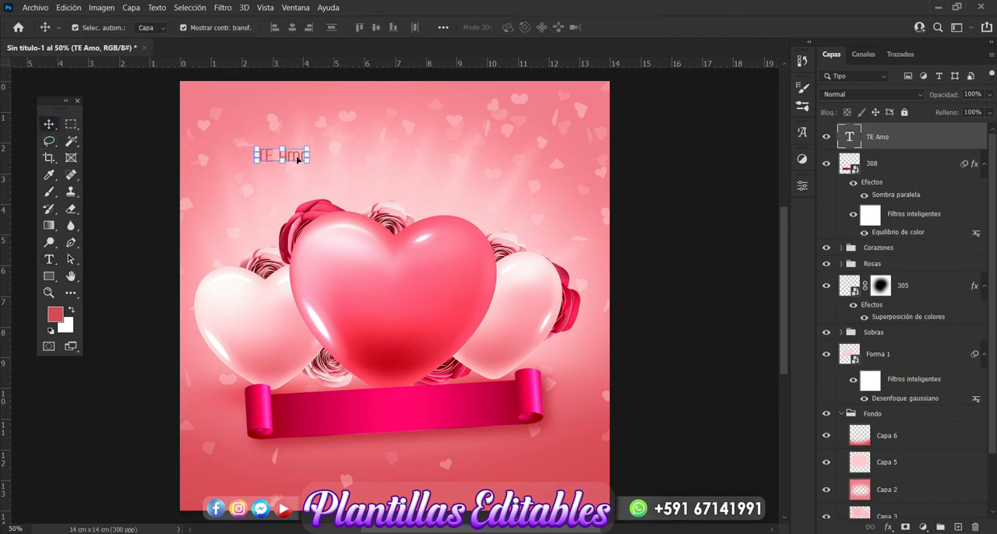
{"action": "left_click_drag", "start_coordinate": [298, 162], "coordinate": [382, 418]}
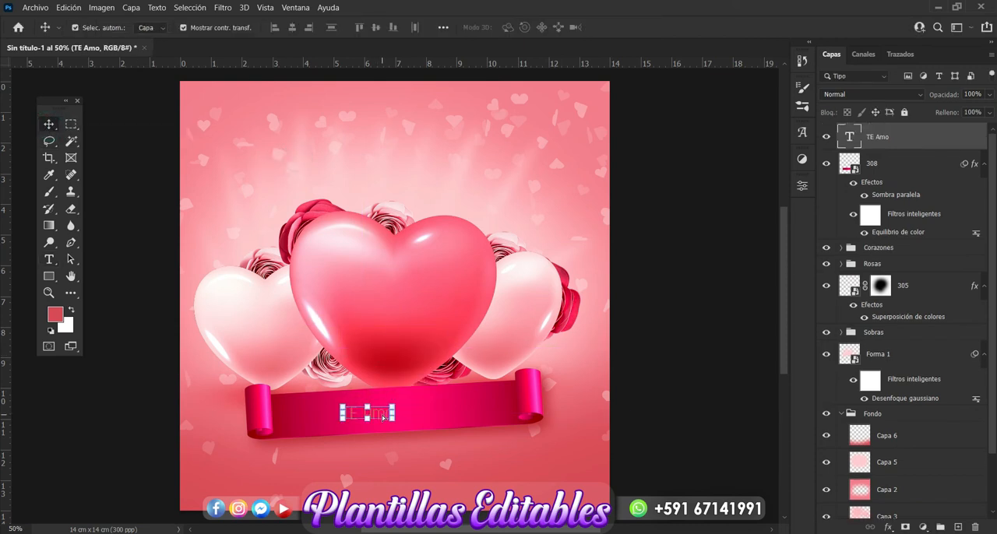
Change the "TE Amo" text's font to Costa Rica Personal Use and reposition it near the middle of the ribbon.
{"action": "left_click", "coordinate": [48, 258]}
{"action": "left_click", "coordinate": [187, 29]}
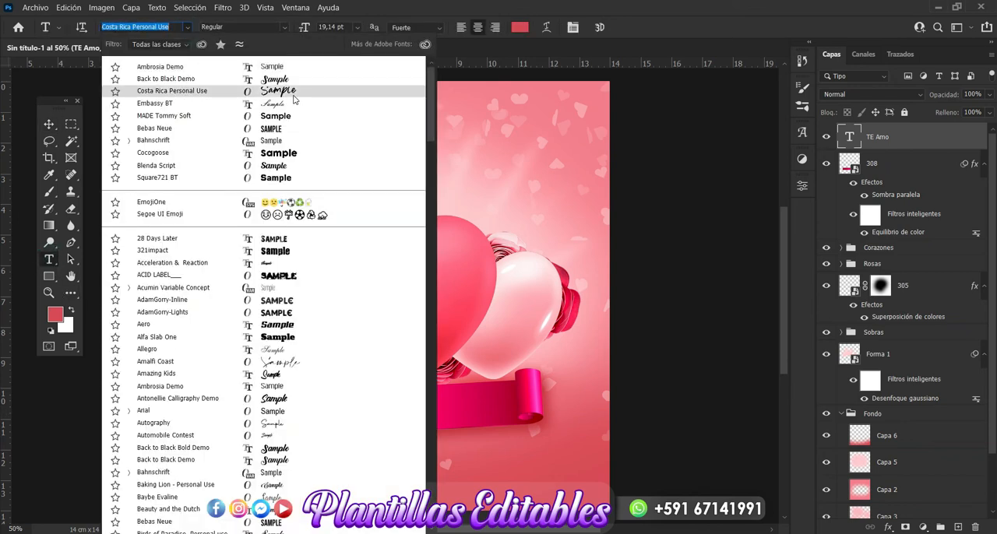
{"action": "left_click", "coordinate": [294, 97]}
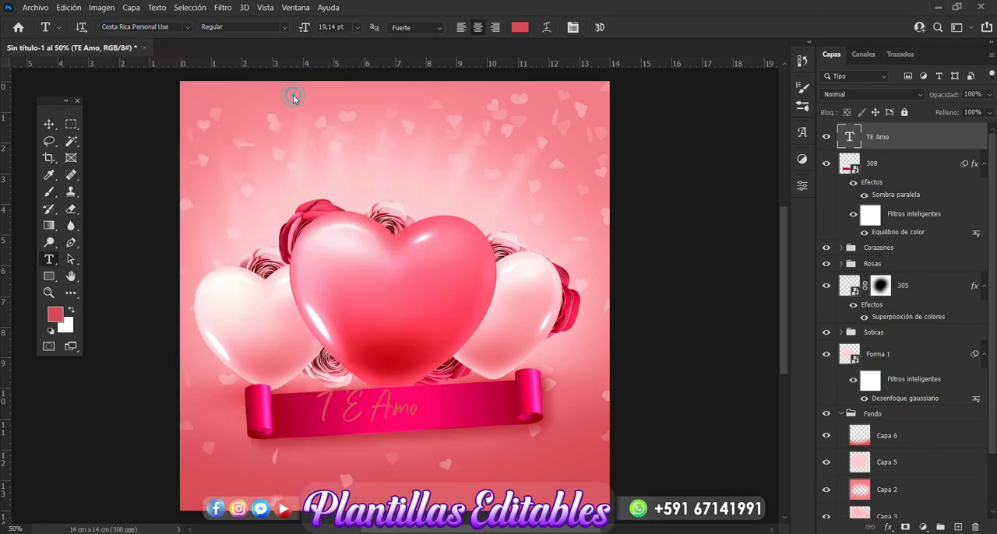
{"action": "left_click", "coordinate": [50, 125]}
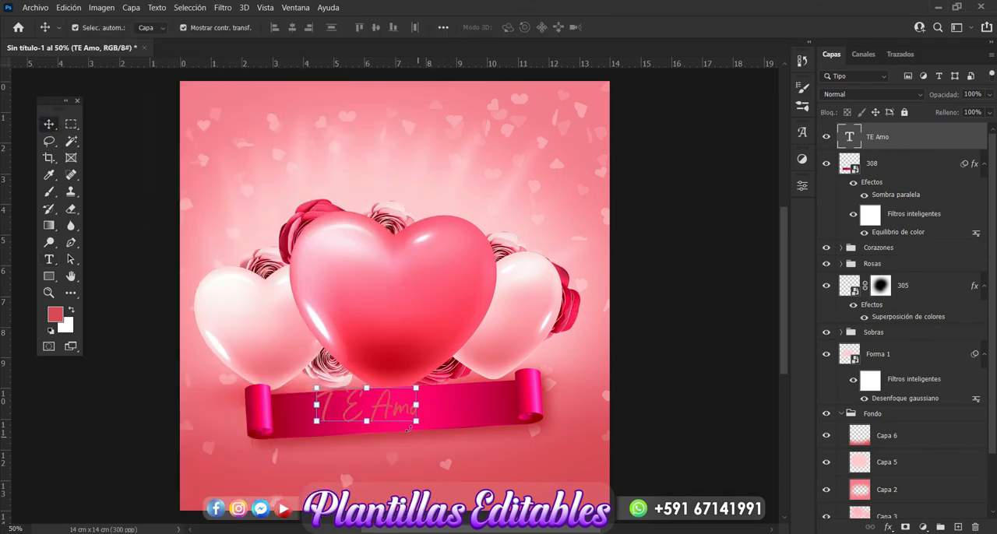
{"action": "mouse_move", "coordinate": [397, 410]}
{"action": "left_mouse_down"}
{"action": "mouse_move", "coordinate": [424, 397]}
{"action": "mouse_move", "coordinate": [414, 414]}
{"action": "left_mouse_up"}
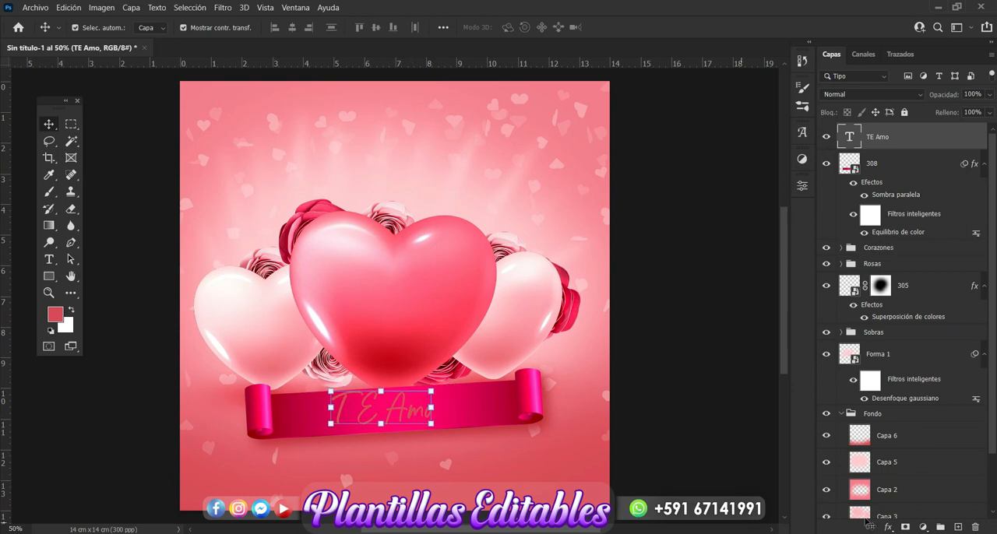
Add a Color Overlay to the "TE Amo" text in the pale pink fcdee1.
{"action": "left_click", "coordinate": [890, 527]}
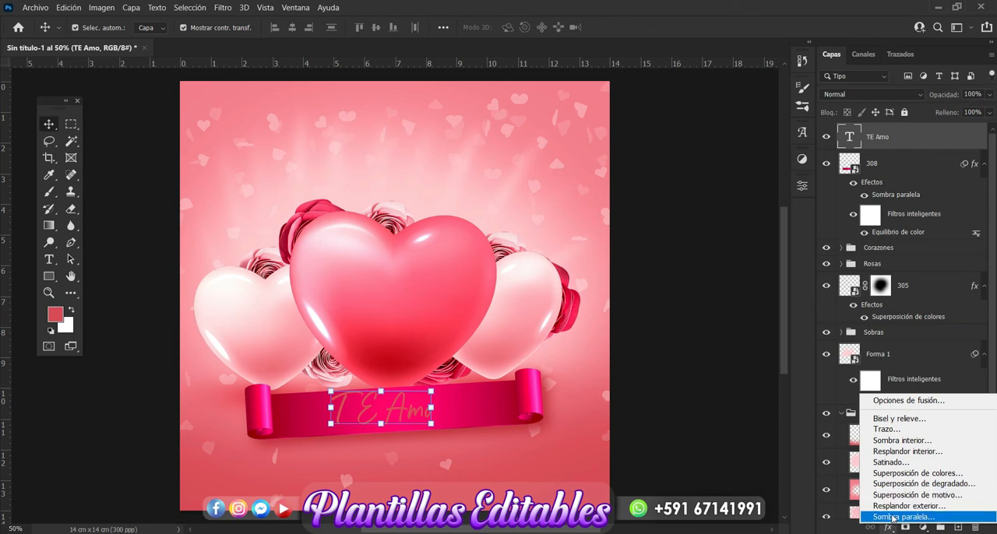
{"action": "left_click", "coordinate": [897, 474]}
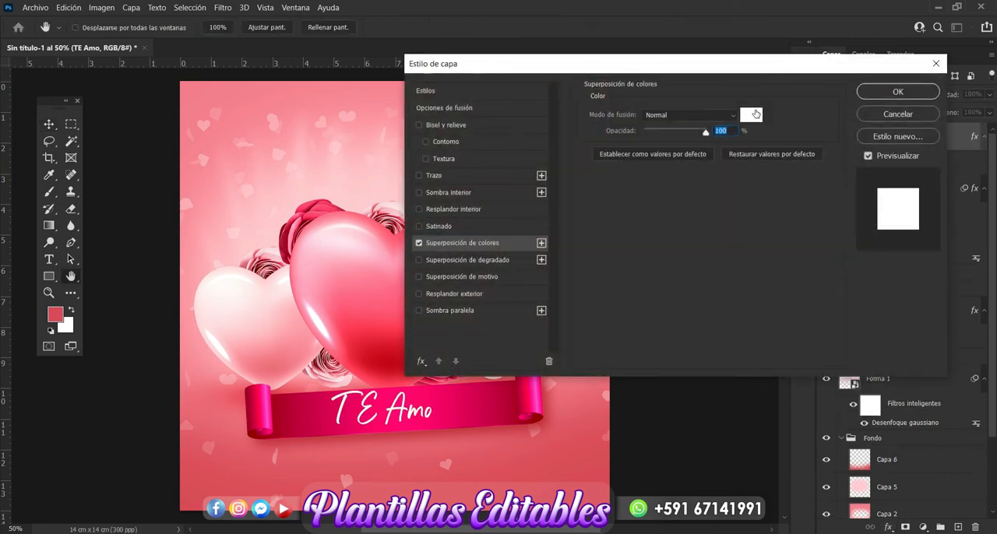
{"action": "left_click", "coordinate": [752, 114]}
{"action": "left_click", "coordinate": [612, 194]}
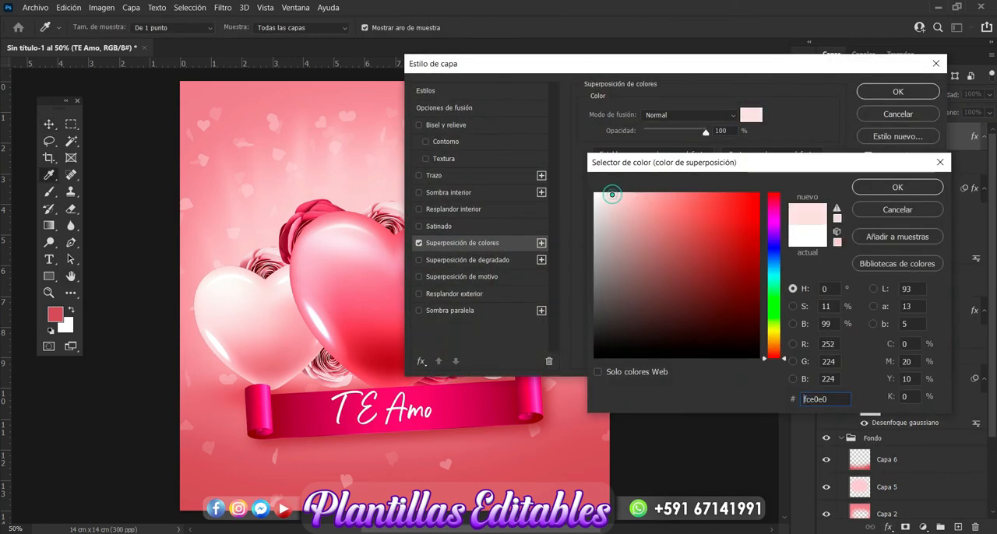
{"action": "left_click", "coordinate": [354, 169]}
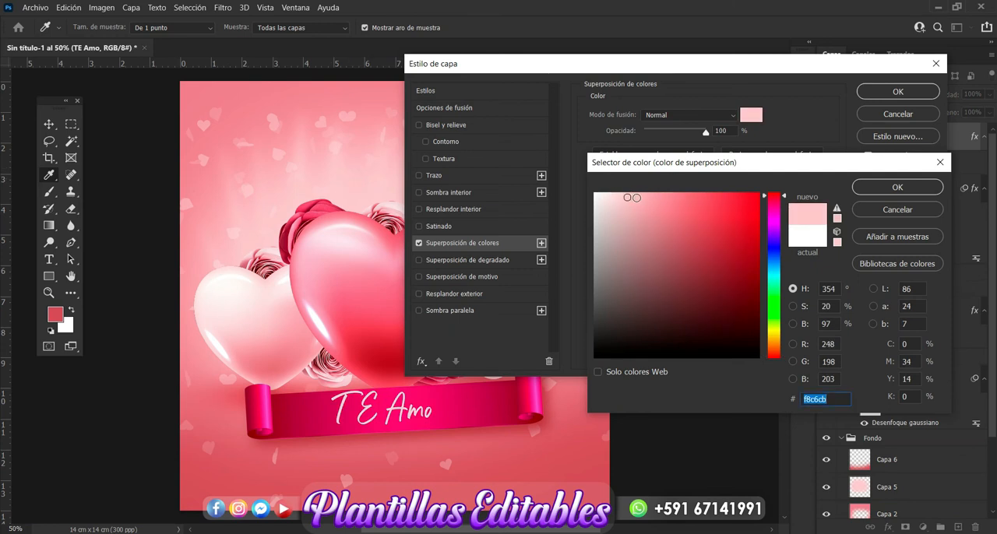
{"action": "left_click", "coordinate": [642, 196]}
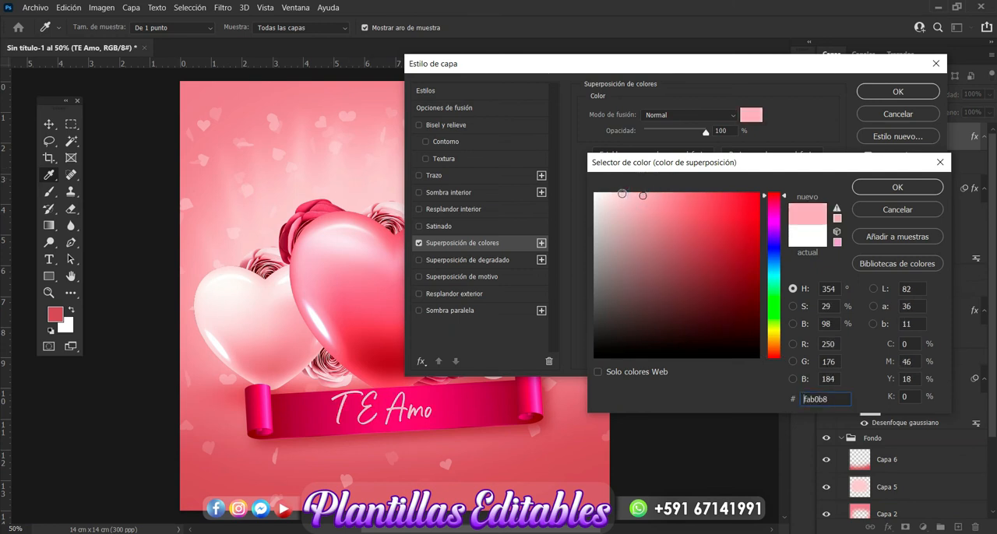
{"action": "left_click", "coordinate": [619, 193]}
{"action": "left_click", "coordinate": [613, 194]}
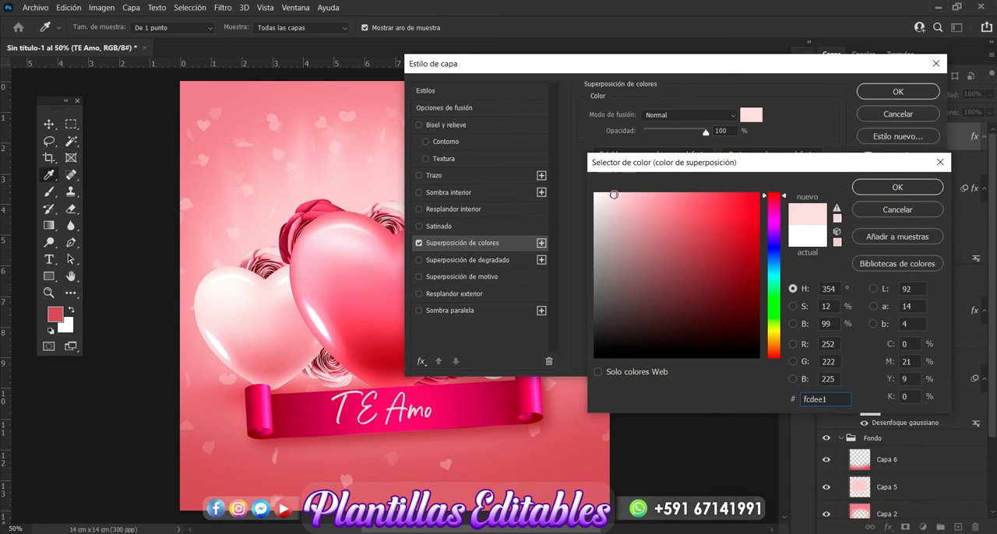
{"action": "left_click", "coordinate": [871, 193]}
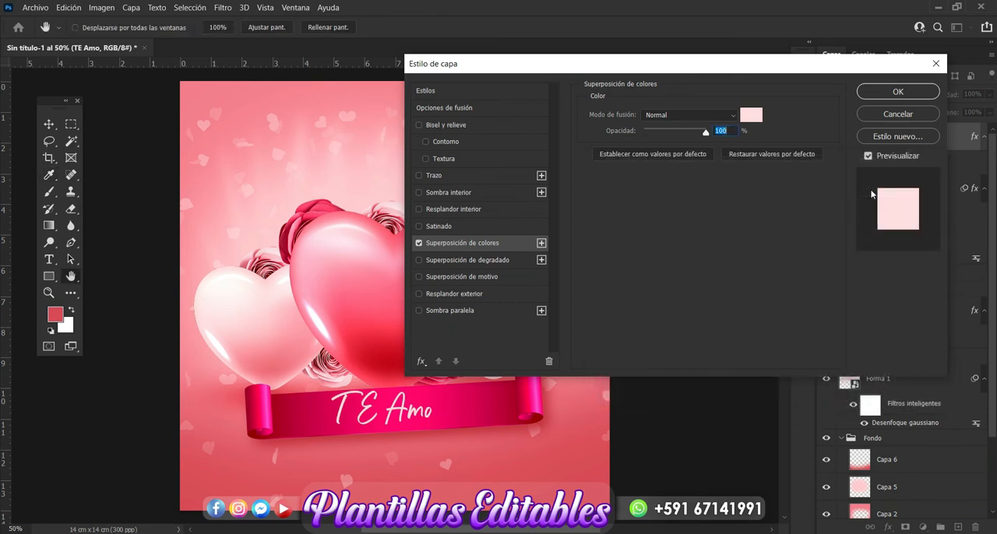
Add a drop shadow to the text with a 10 px distance and 5 px size, and apply the layer style.
{"action": "left_click", "coordinate": [484, 312]}
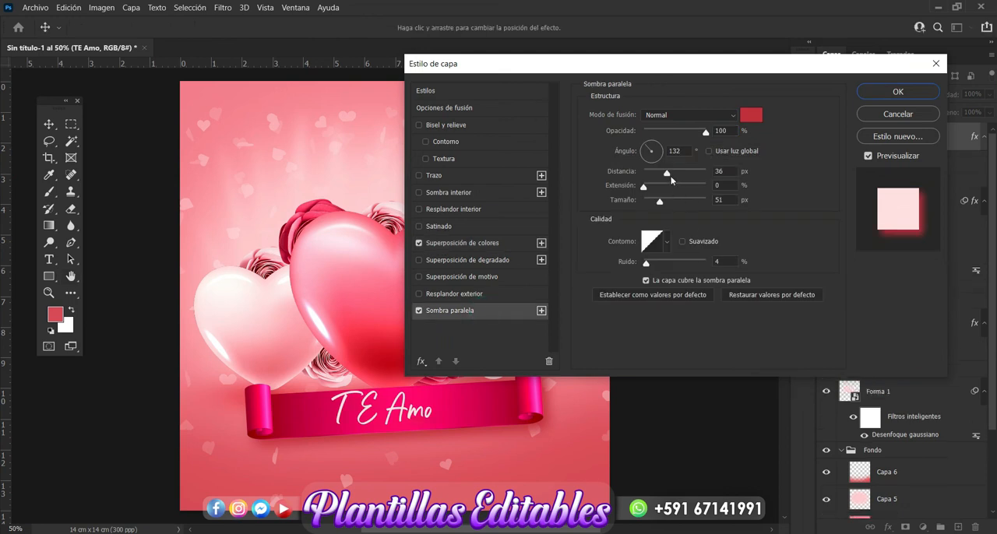
{"action": "left_click_drag", "start_coordinate": [667, 177], "coordinate": [647, 205]}
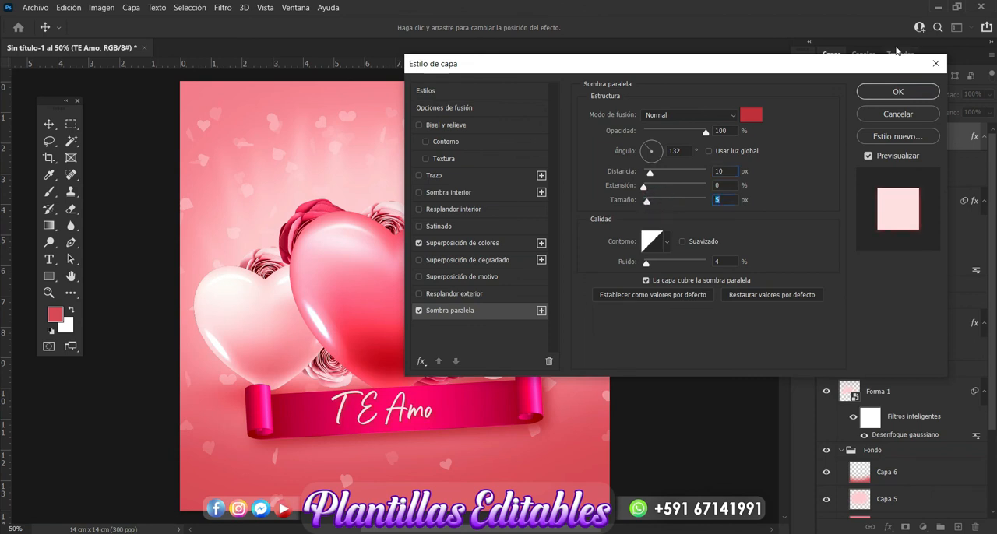
{"action": "left_click", "coordinate": [895, 92]}
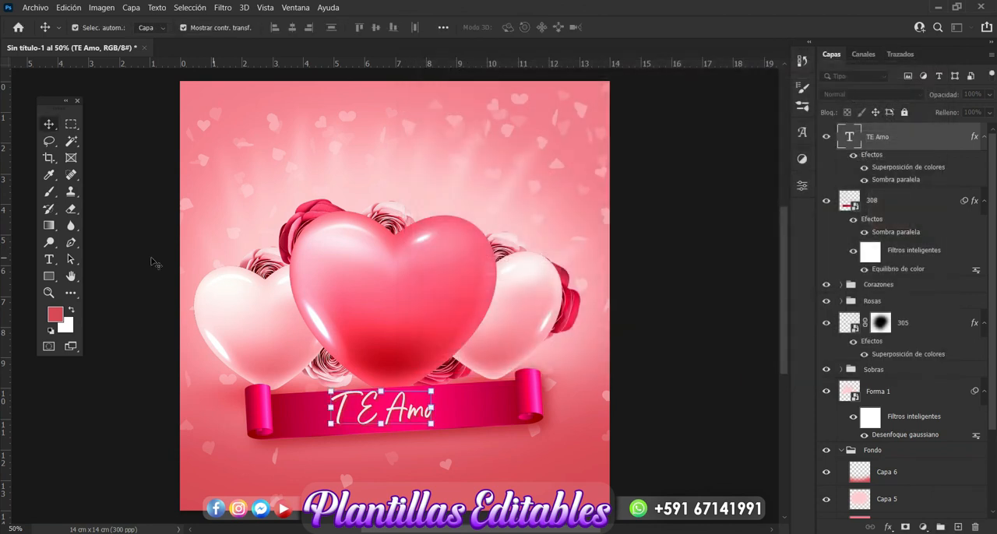
Correct the ribbon text's capitalization so it reads "Te Amo".
{"action": "left_click", "coordinate": [49, 260]}
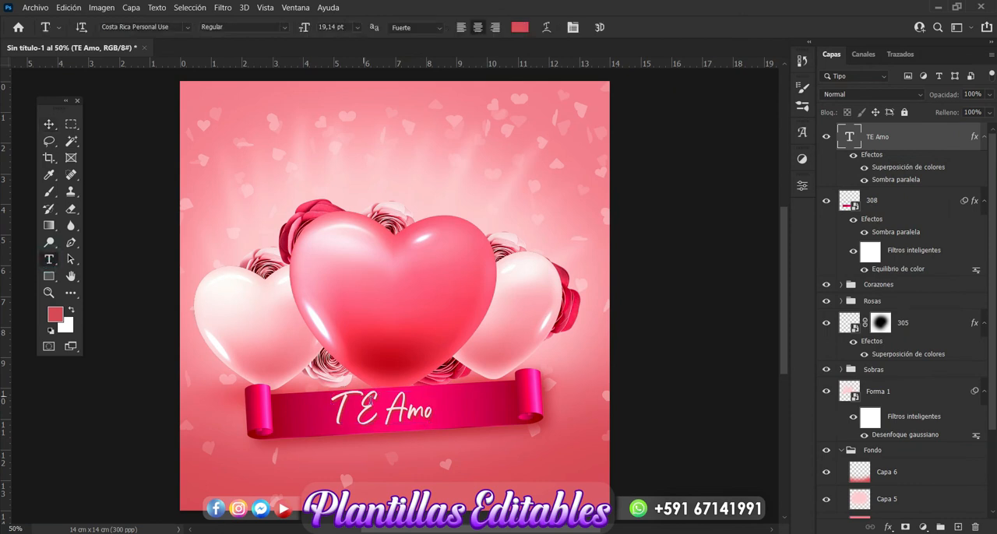
{"action": "left_click", "coordinate": [372, 408]}
{"action": "key", "text": "BackSpace"}
{"action": "type", "text": "e"}
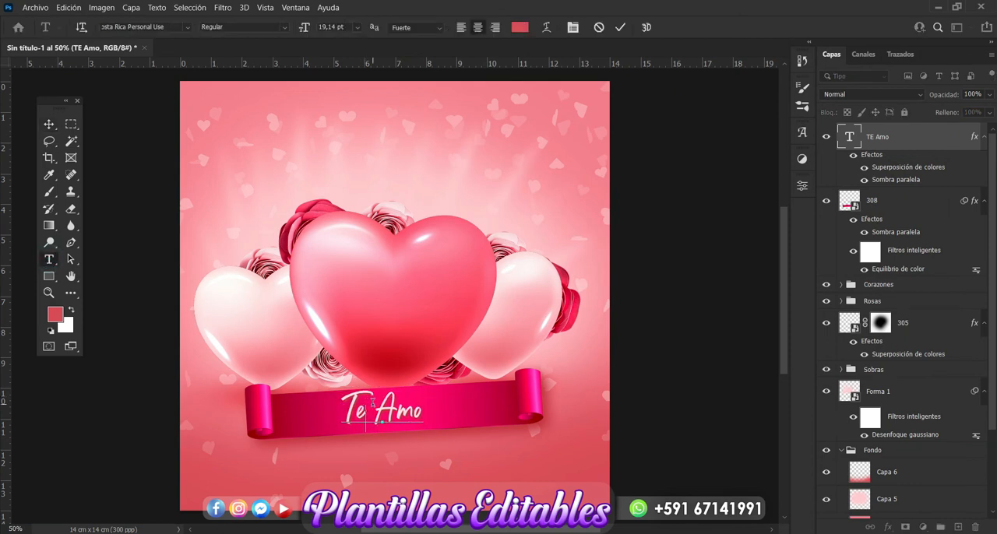
{"action": "left_click", "coordinate": [49, 124]}
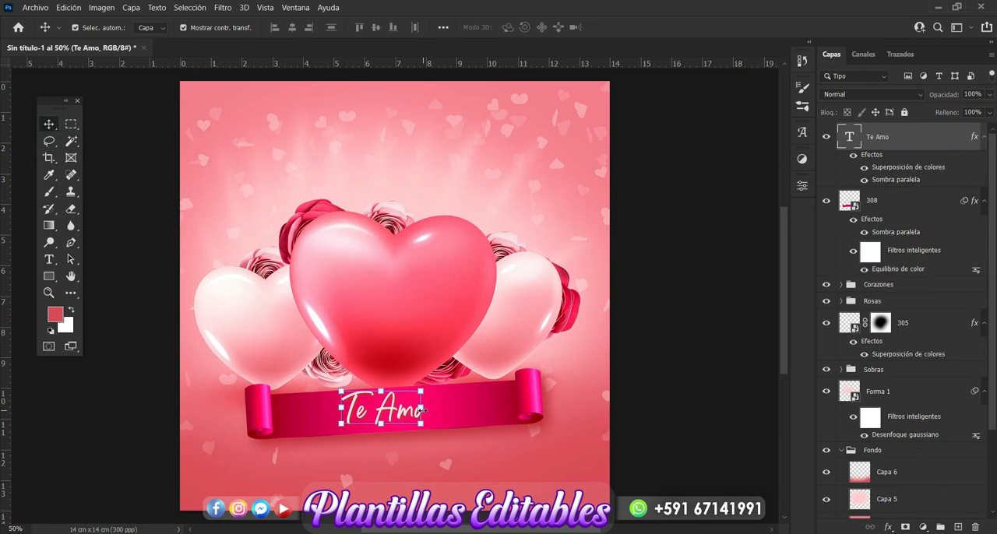
Scale the "Te Amo" text to 130.50%, center it on the ribbon and deselect the layer.
{"action": "mouse_move", "coordinate": [421, 411]}
{"action": "left_mouse_down"}
{"action": "mouse_move", "coordinate": [448, 410]}
{"action": "mouse_move", "coordinate": [416, 420]}
{"action": "left_mouse_up"}
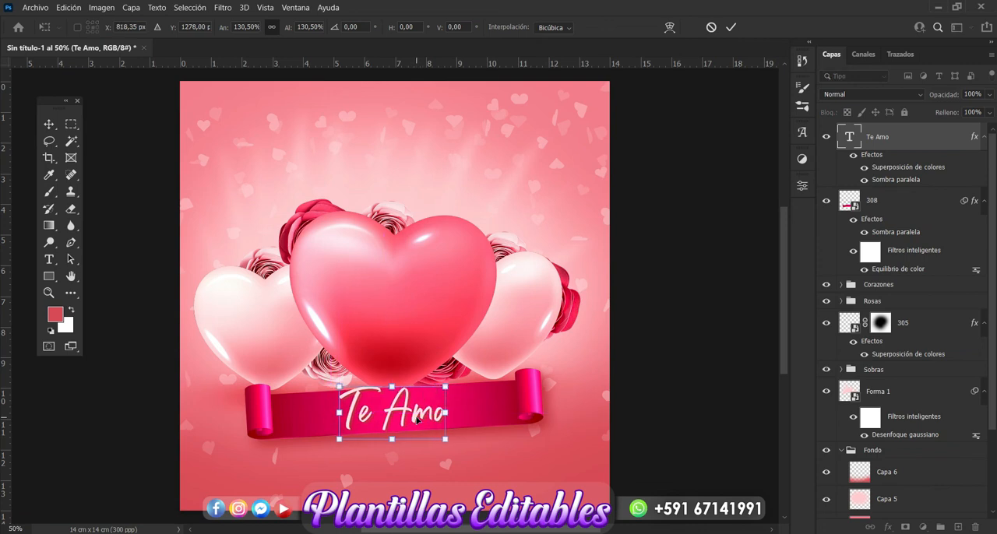
{"action": "key", "text": "Return"}
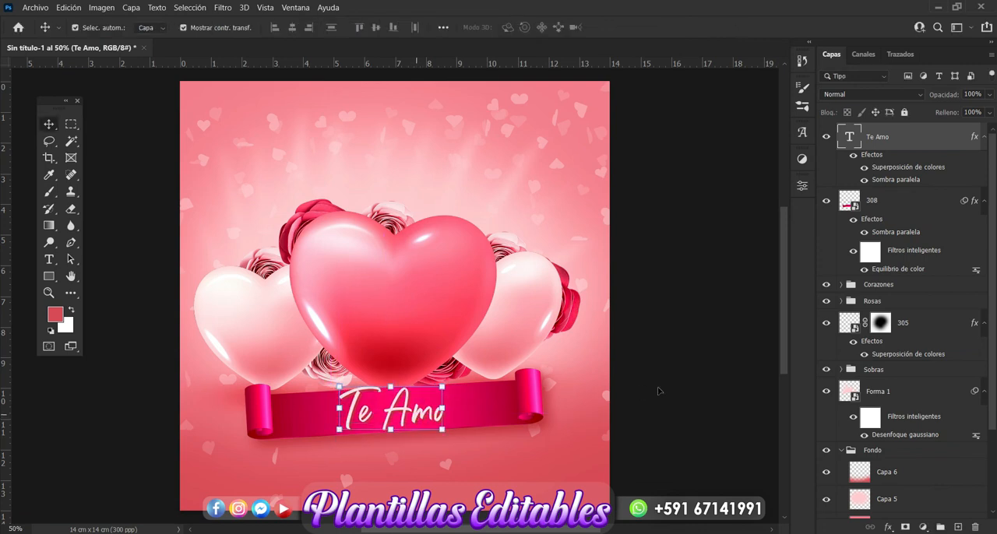
{"action": "left_click", "coordinate": [703, 390]}
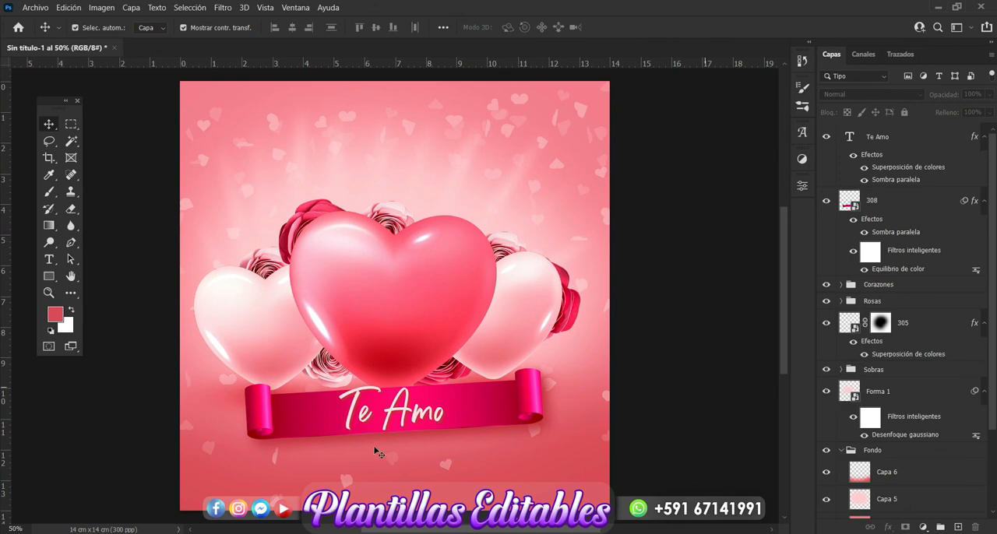
Place the 307 pink heart image from the love folder on the ribbon after "Te Amo", scaled to 1.78%.
{"action": "key", "text": "alt+Tab"}
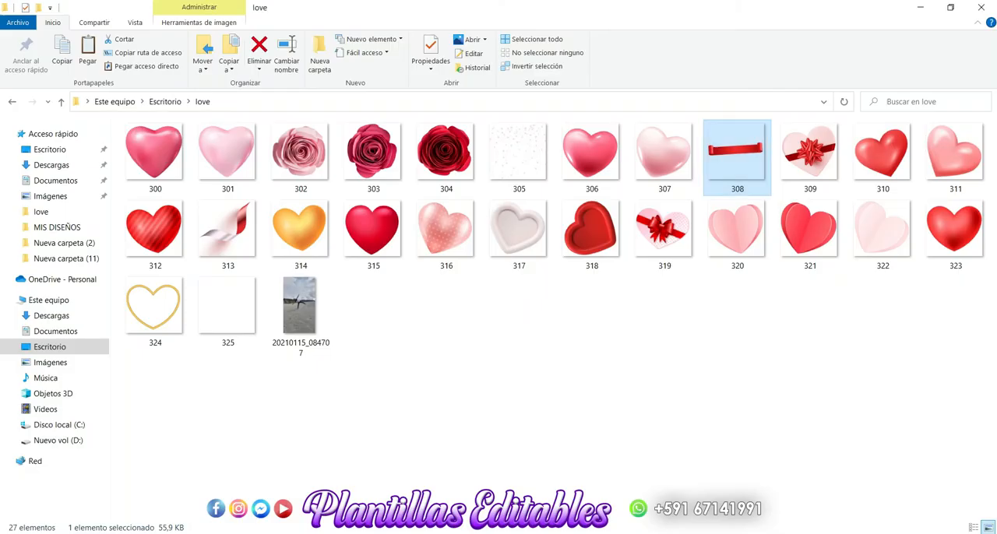
{"action": "left_click", "coordinate": [438, 391]}
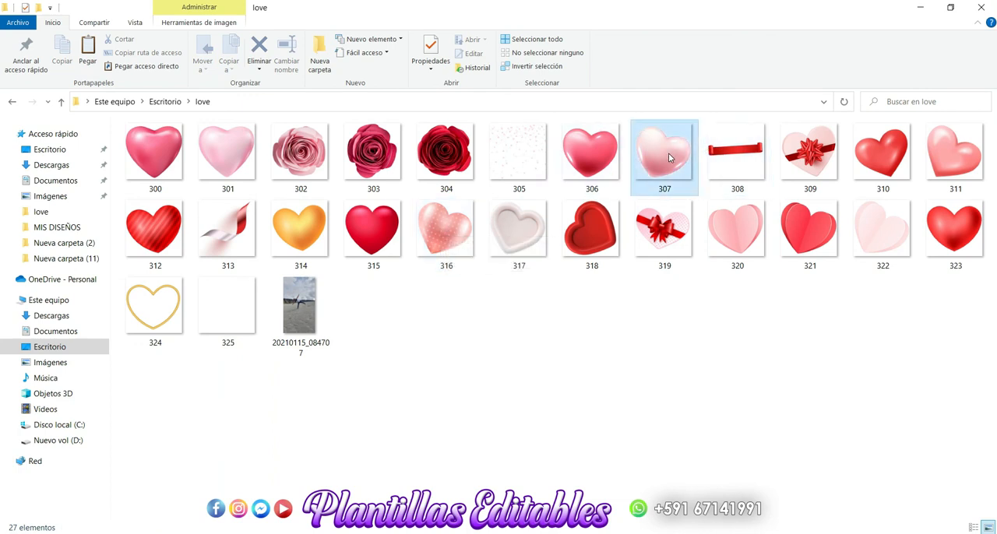
{"action": "left_click_drag", "start_coordinate": [668, 153], "coordinate": [438, 418]}
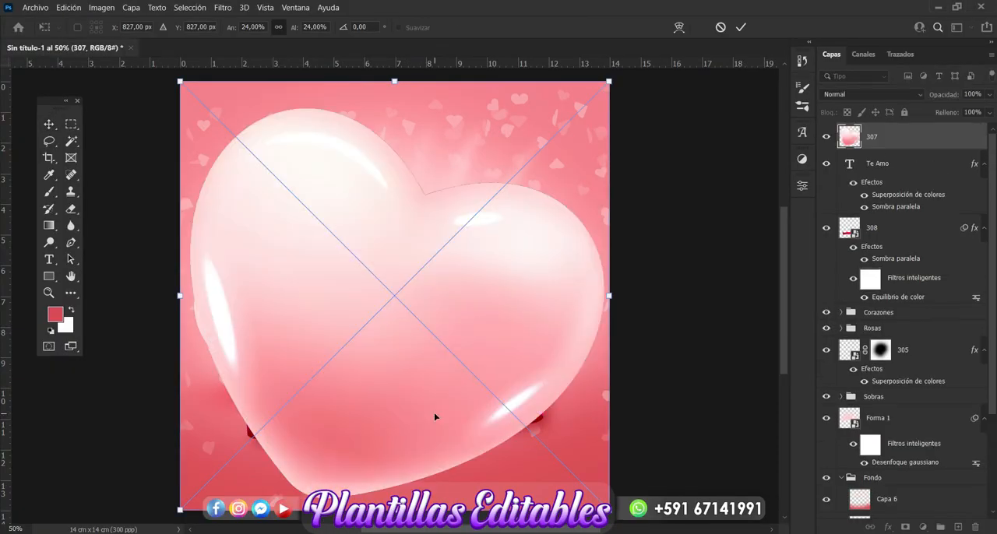
{"action": "left_click_drag", "start_coordinate": [608, 81], "coordinate": [475, 407]}
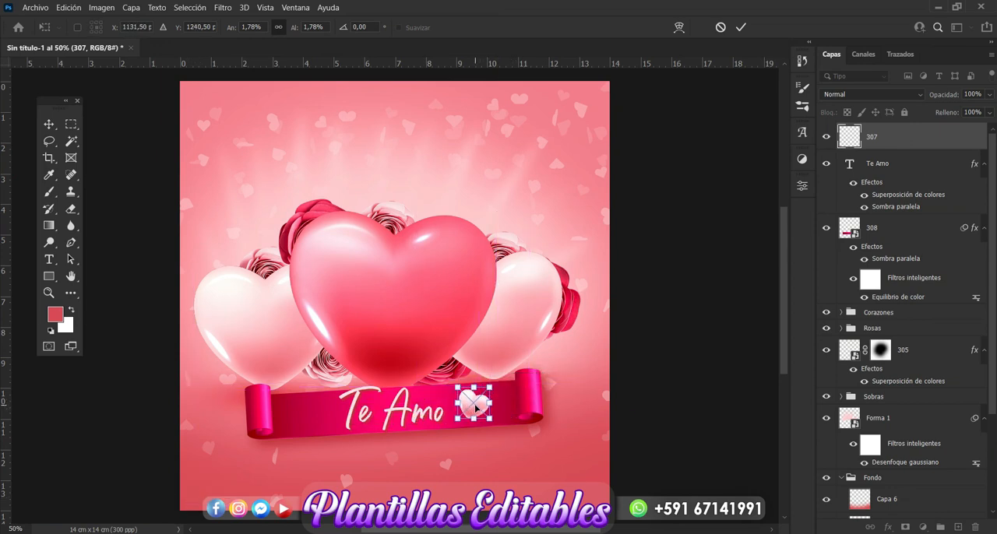
{"action": "key", "text": "Return"}
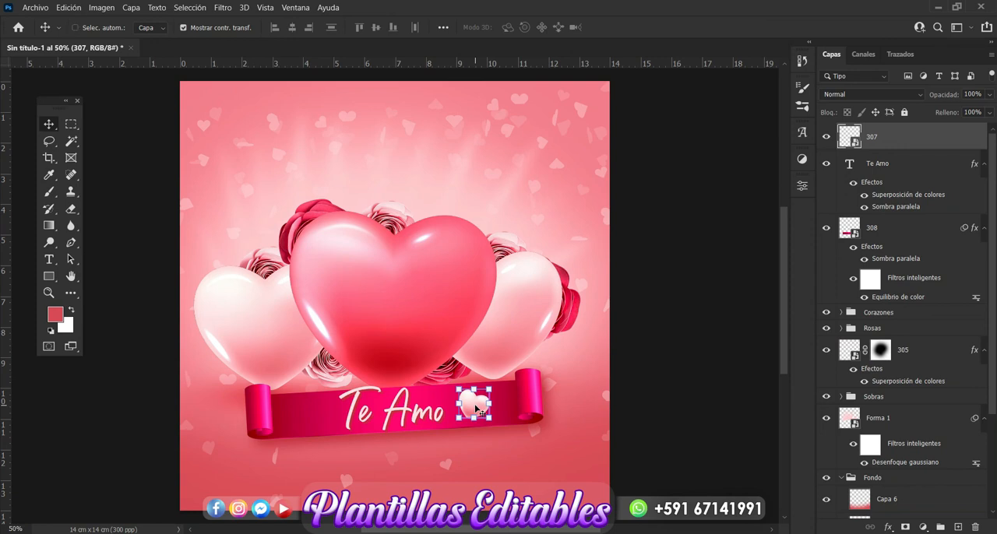
Duplicate the small ribbon heart, move the copy to just before "Te Amo", rotate it -56.80° and deselect it.
{"action": "key", "text": "ctrl+j"}
{"action": "left_click_drag", "start_coordinate": [476, 407], "coordinate": [310, 379]}
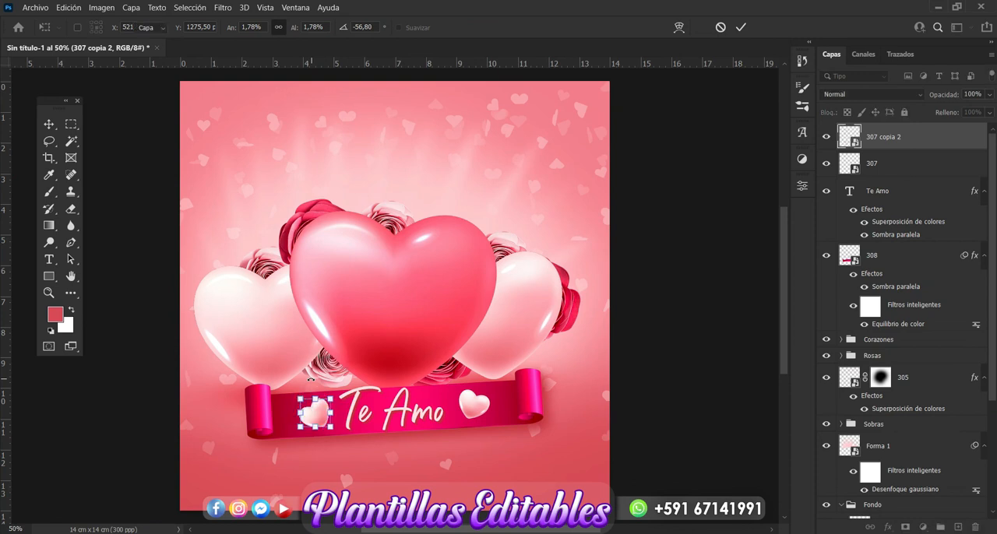
{"action": "key", "text": "Return"}
{"action": "left_click", "coordinate": [658, 403]}
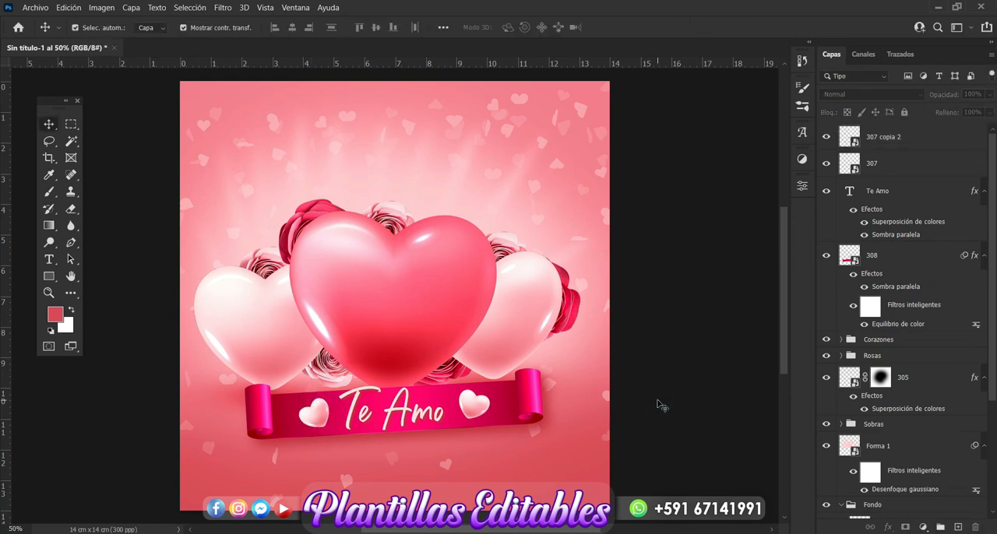
Create a new empty layer above Capa 6 in the Fondo group.
{"action": "key", "text": "ctrl+v"}
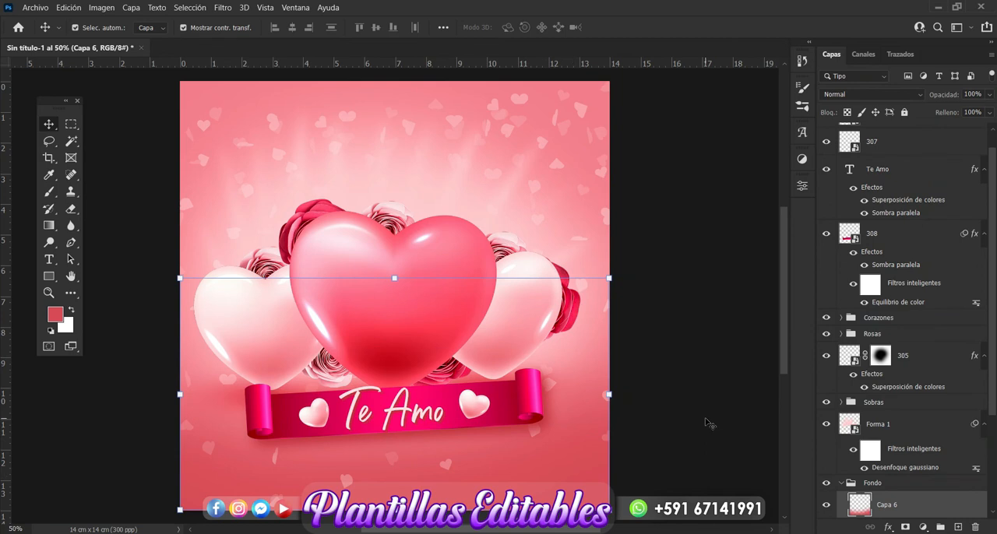
{"action": "scroll", "coordinate": [994, 376], "scroll_direction": "down", "scroll_amount": 5}
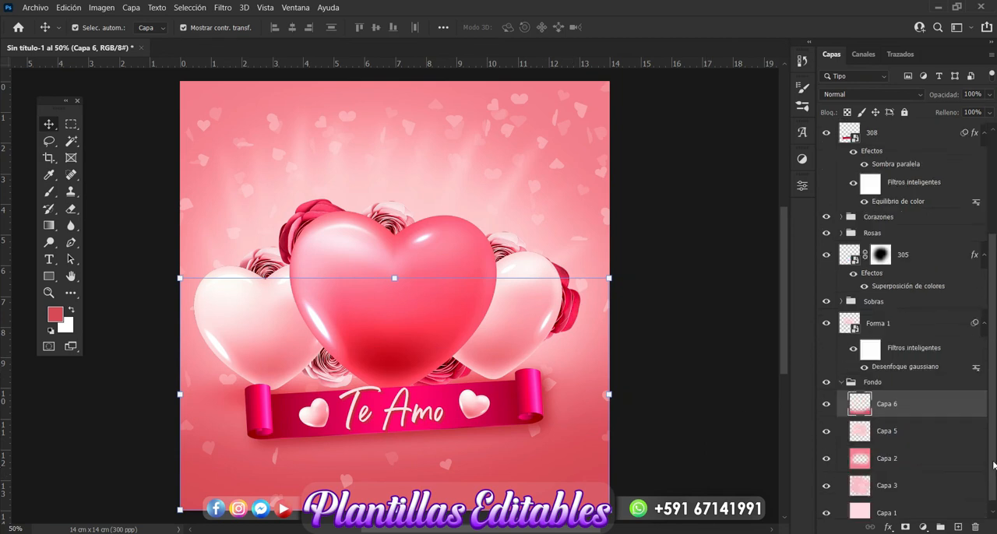
{"action": "left_click", "coordinate": [959, 527]}
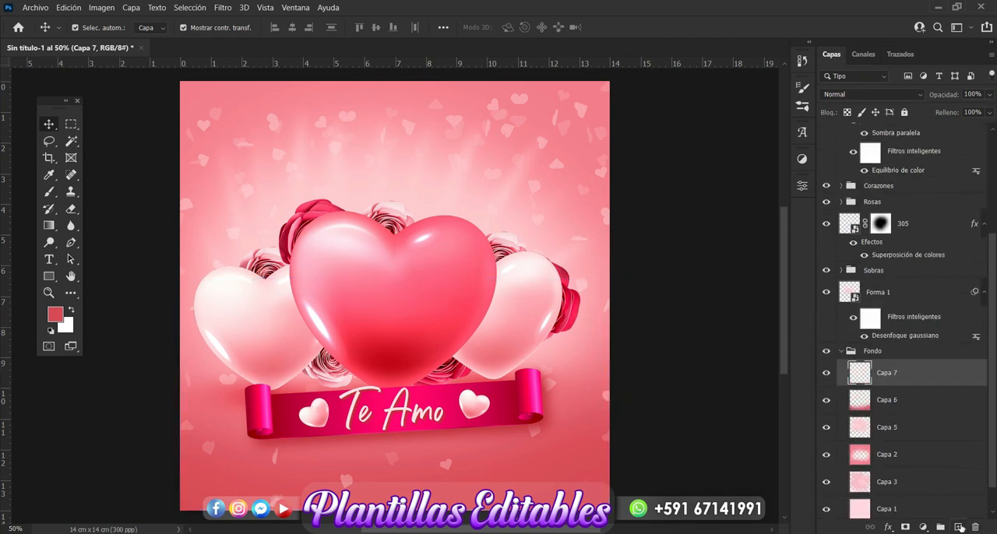
Choose the Brush tool and set the foreground color to the dark crimson 94012c sampled from the ribbon.
{"action": "left_click_drag", "start_coordinate": [784, 297], "coordinate": [783, 327]}
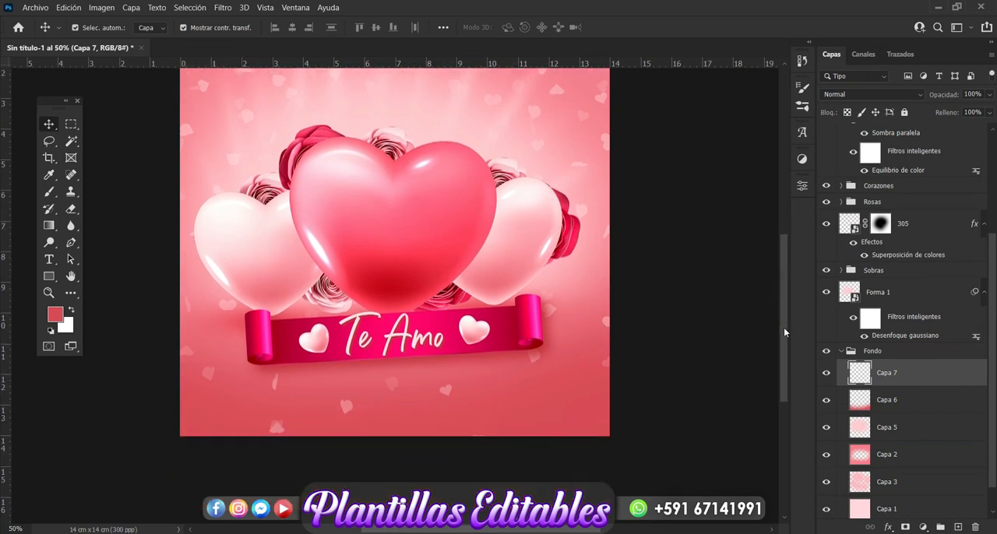
{"action": "left_click", "coordinate": [49, 193]}
{"action": "left_click", "coordinate": [56, 316]}
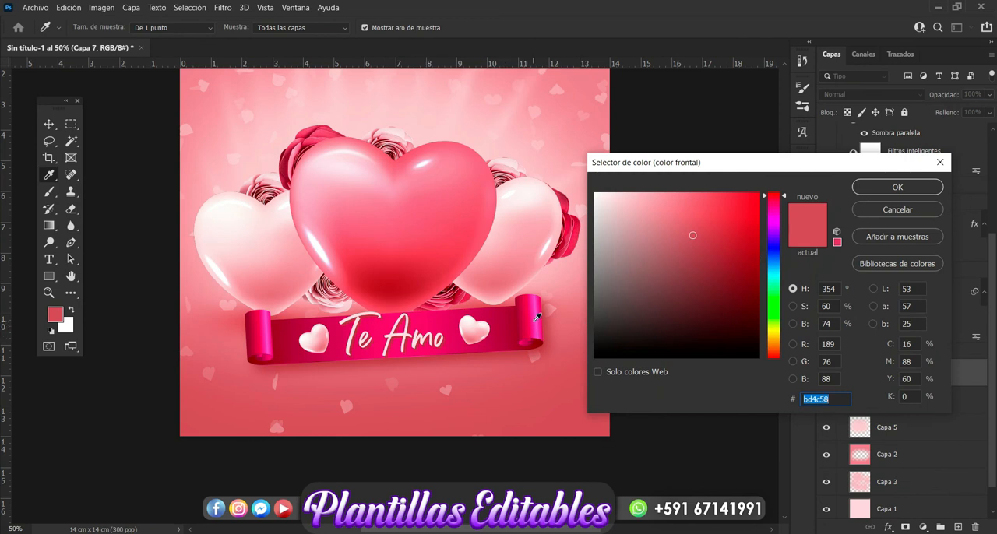
{"action": "left_click", "coordinate": [537, 317]}
{"action": "left_click", "coordinate": [513, 319]}
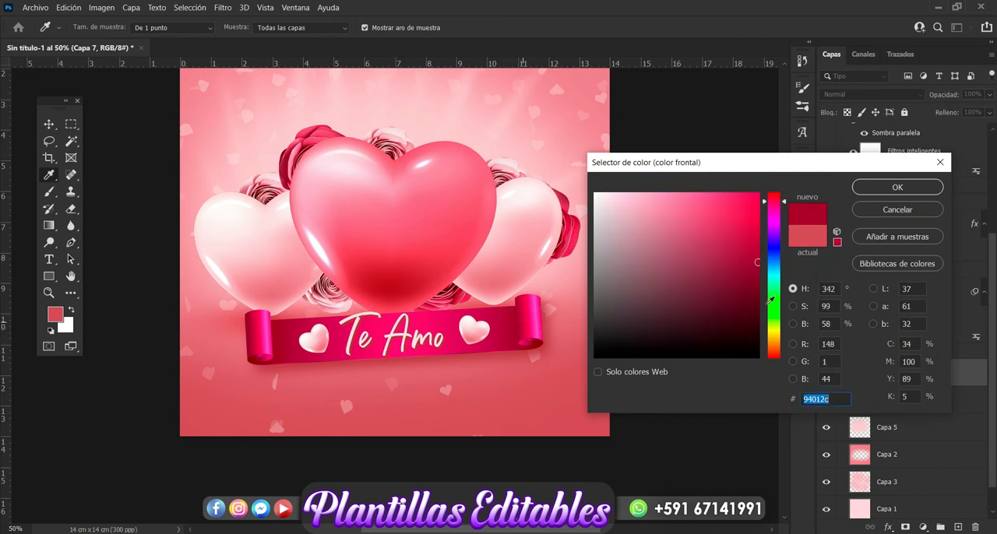
{"action": "left_click", "coordinate": [880, 189]}
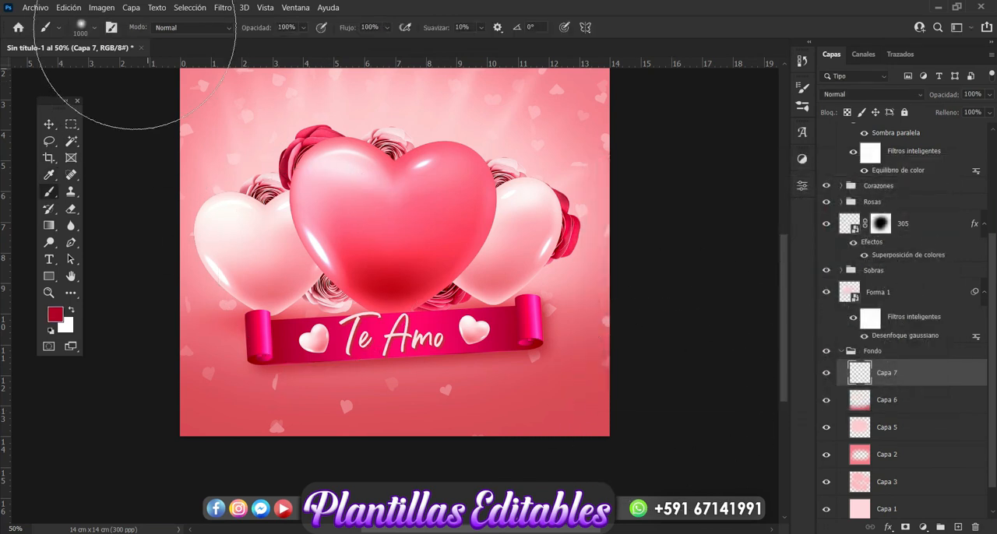
Paint a crimson band along the canvas's bottom edge with a soft 800 px brush and deselect the layer.
{"action": "left_click", "coordinate": [92, 28]}
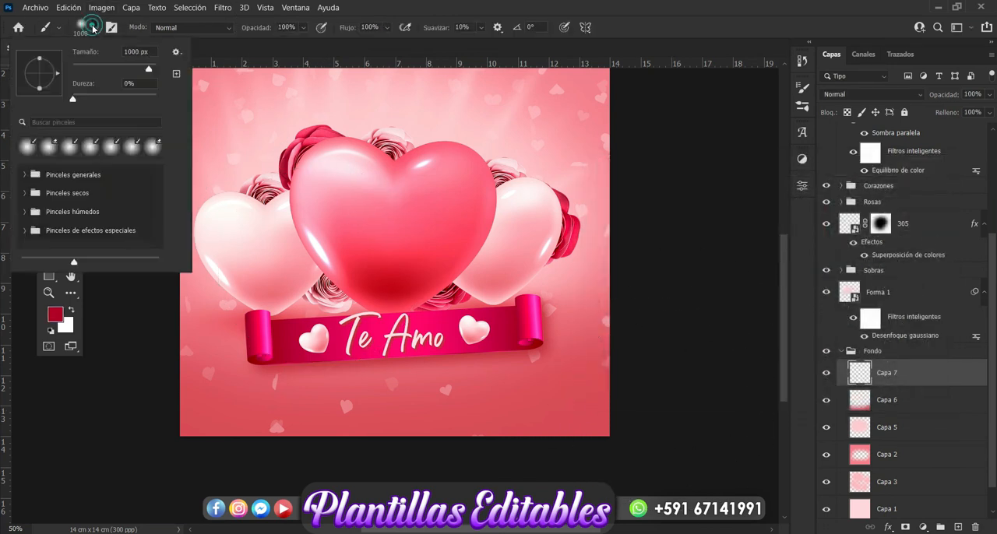
{"action": "double_click", "coordinate": [137, 51]}
{"action": "type", "text": "800"}
{"action": "left_click", "coordinate": [94, 28]}
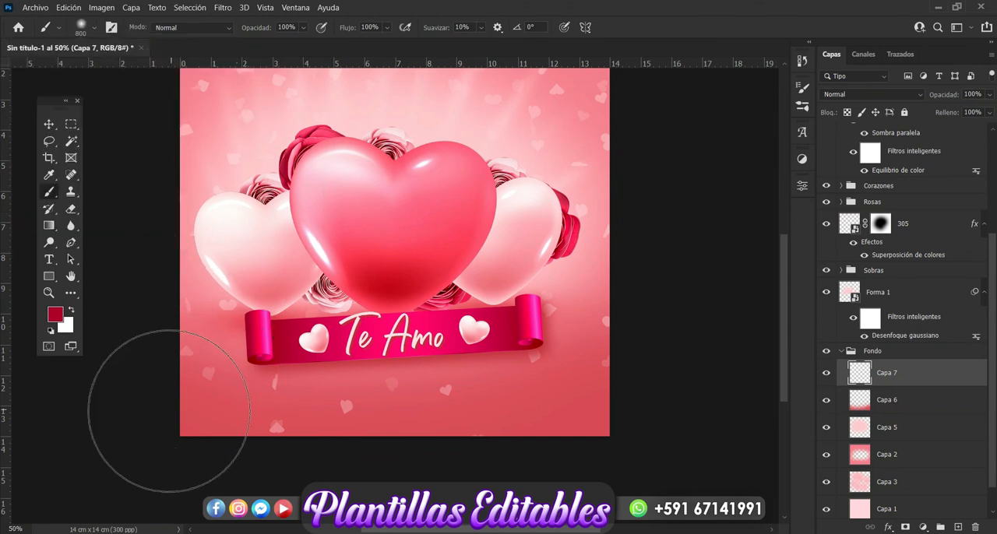
{"action": "mouse_move", "coordinate": [167, 412]}
{"action": "left_mouse_down"}
{"action": "mouse_move", "coordinate": [329, 467]}
{"action": "mouse_move", "coordinate": [478, 478]}
{"action": "mouse_move", "coordinate": [623, 432]}
{"action": "left_mouse_up"}
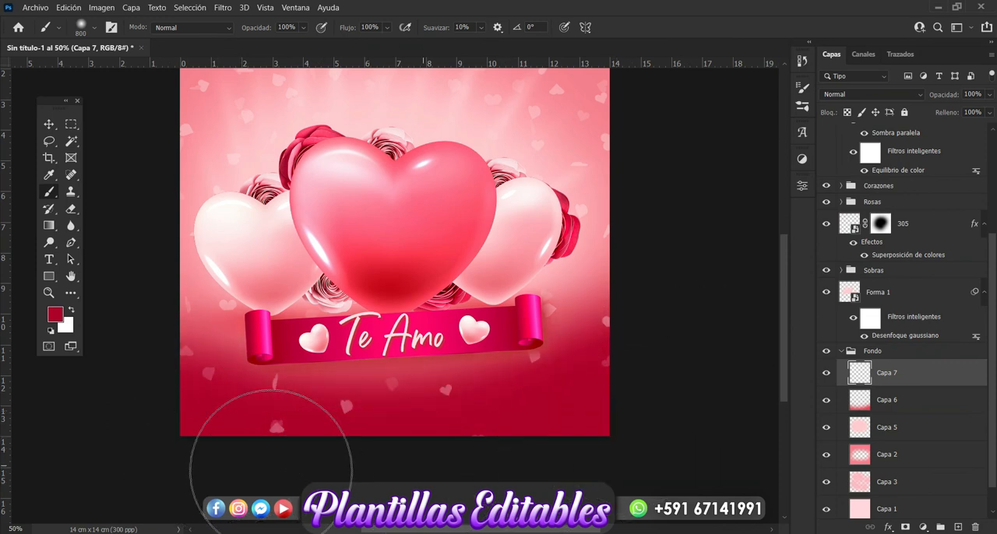
{"action": "scroll", "coordinate": [372, 280], "scroll_direction": "up", "scroll_amount": 3}
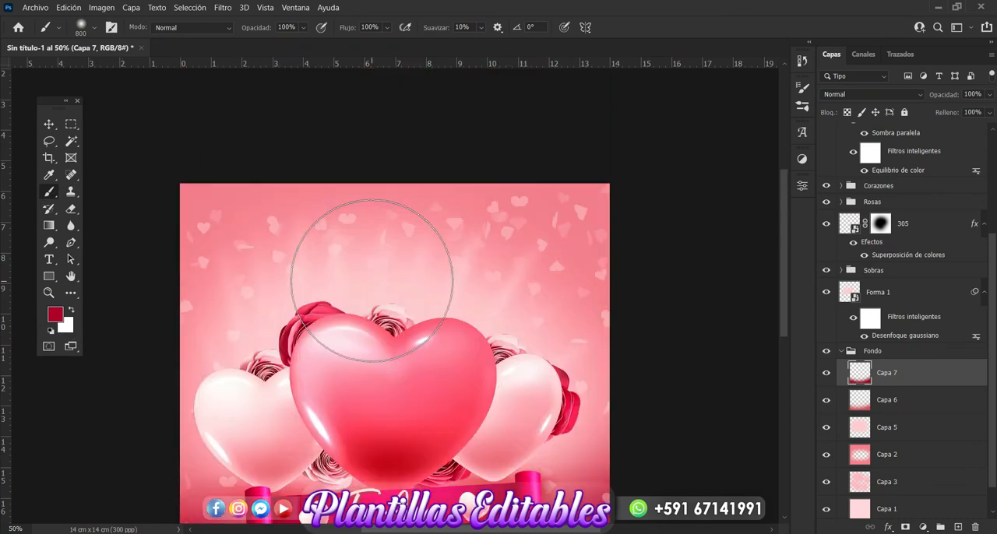
{"action": "left_click", "coordinate": [49, 125]}
{"action": "scroll", "coordinate": [676, 277], "scroll_direction": "down", "scroll_amount": 1}
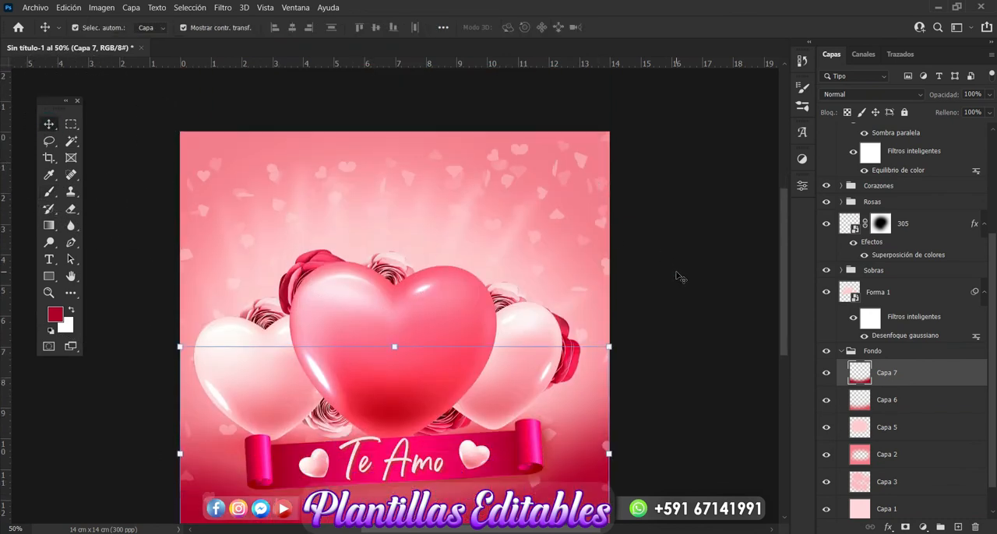
{"action": "left_click", "coordinate": [676, 276]}
{"action": "scroll", "coordinate": [676, 277], "scroll_direction": "down", "scroll_amount": 1}
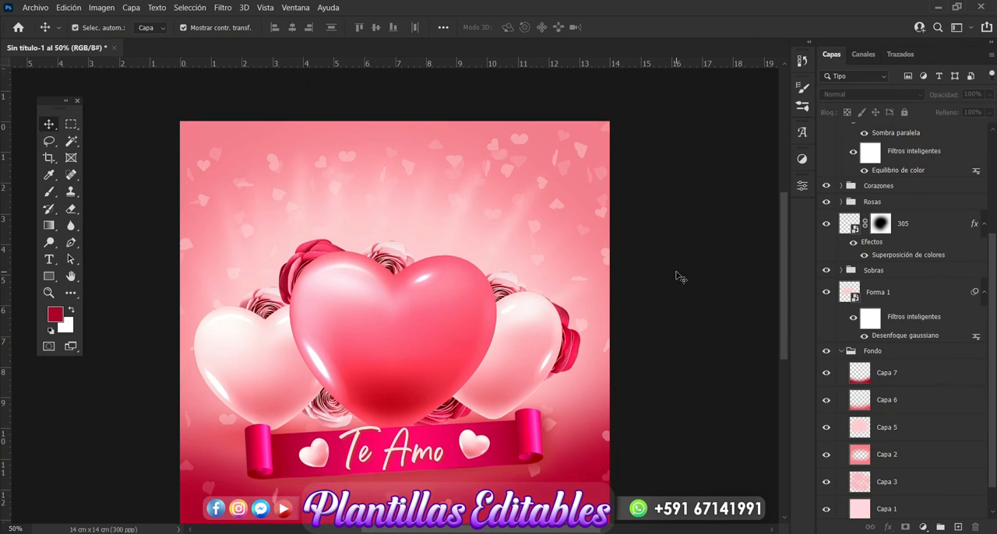
{"action": "scroll", "coordinate": [676, 277], "scroll_direction": "down", "scroll_amount": 1}
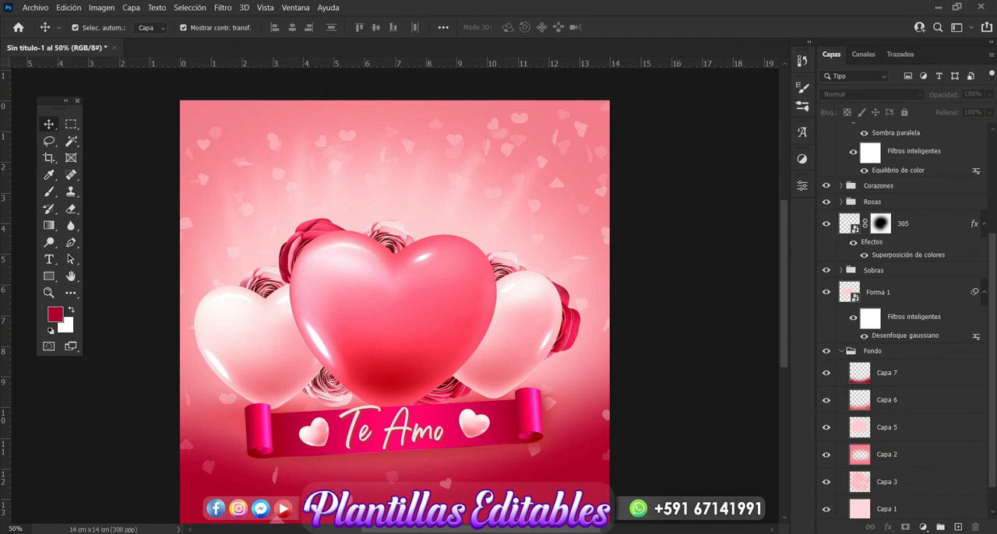
{"action": "left_click", "coordinate": [811, 533]}
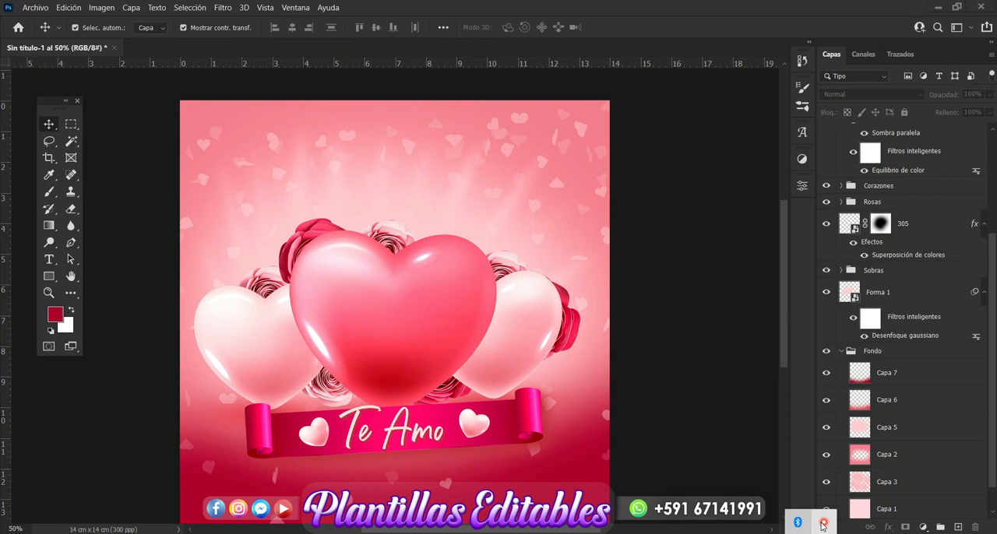
{"action": "right_click", "coordinate": [823, 526]}
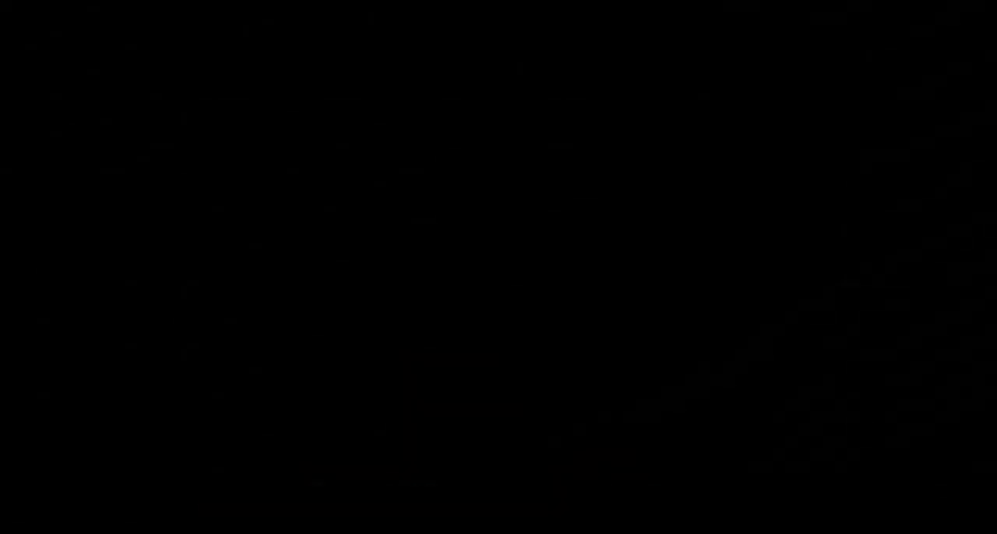